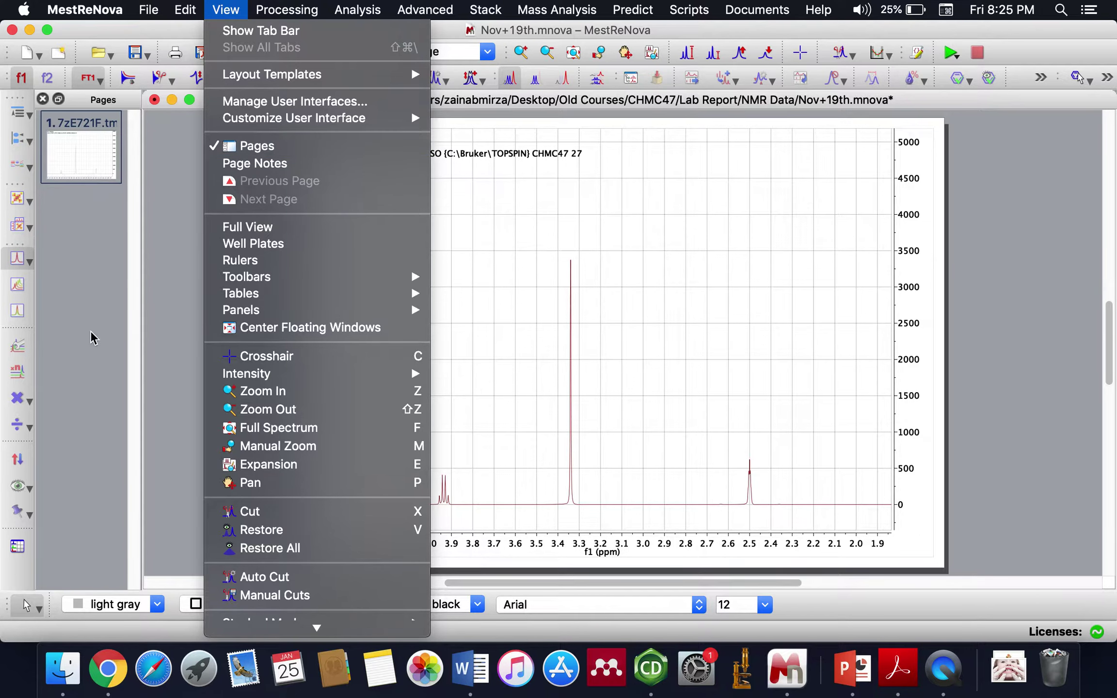
Cut the empty regions below about 0 ppm and above about 9 ppm out of the full spectrum.
left_click(162, 278)
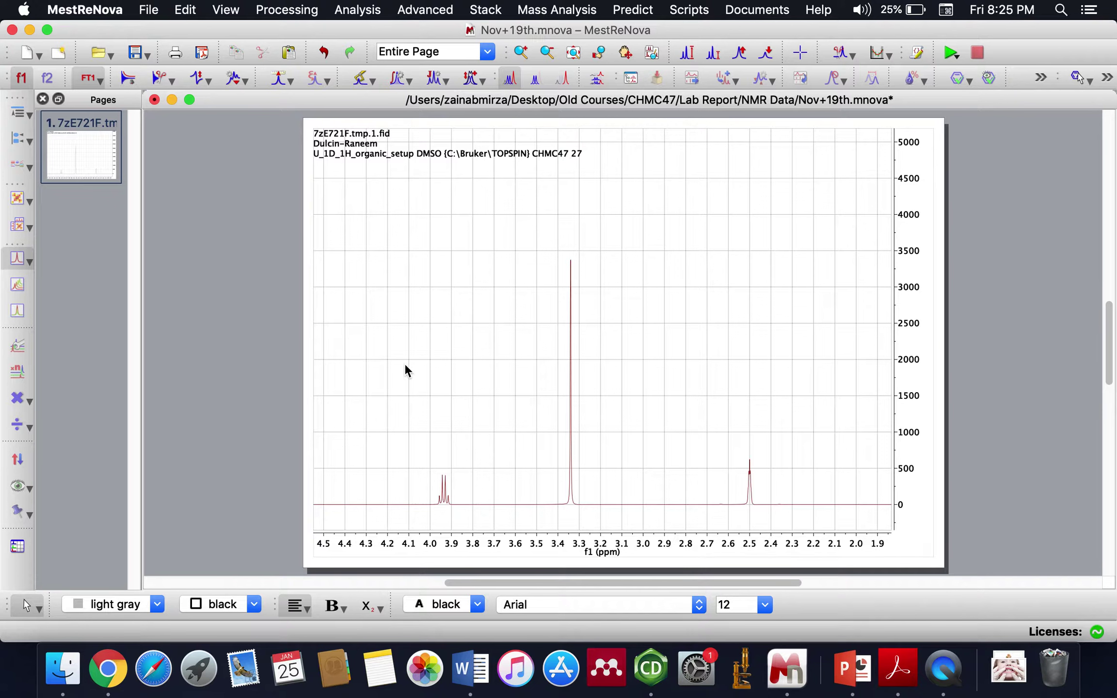
left_click(575, 55)
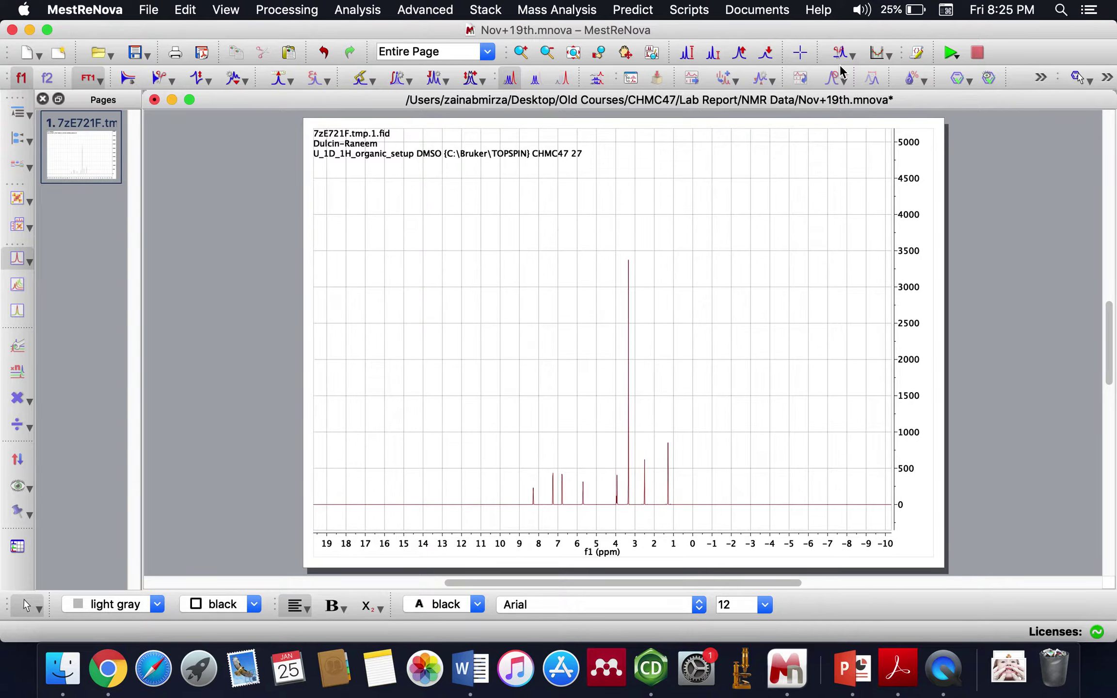
left_click(852, 54)
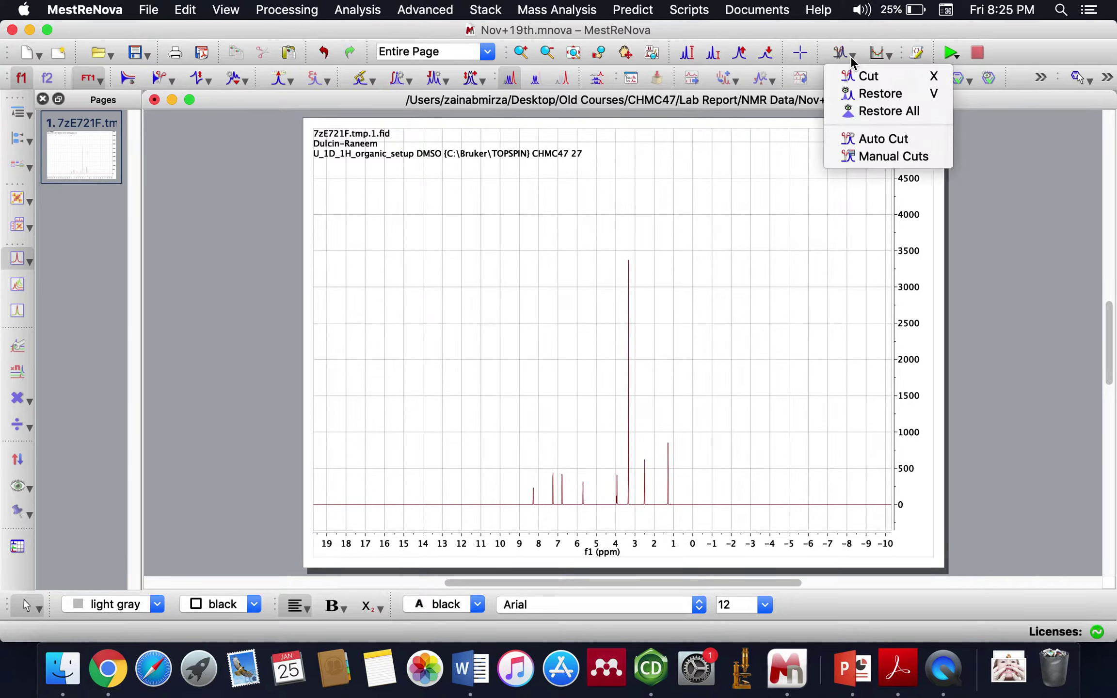
left_click(883, 76)
left_click_drag(688, 516, 951, 513)
left_click_drag(630, 521, 301, 529)
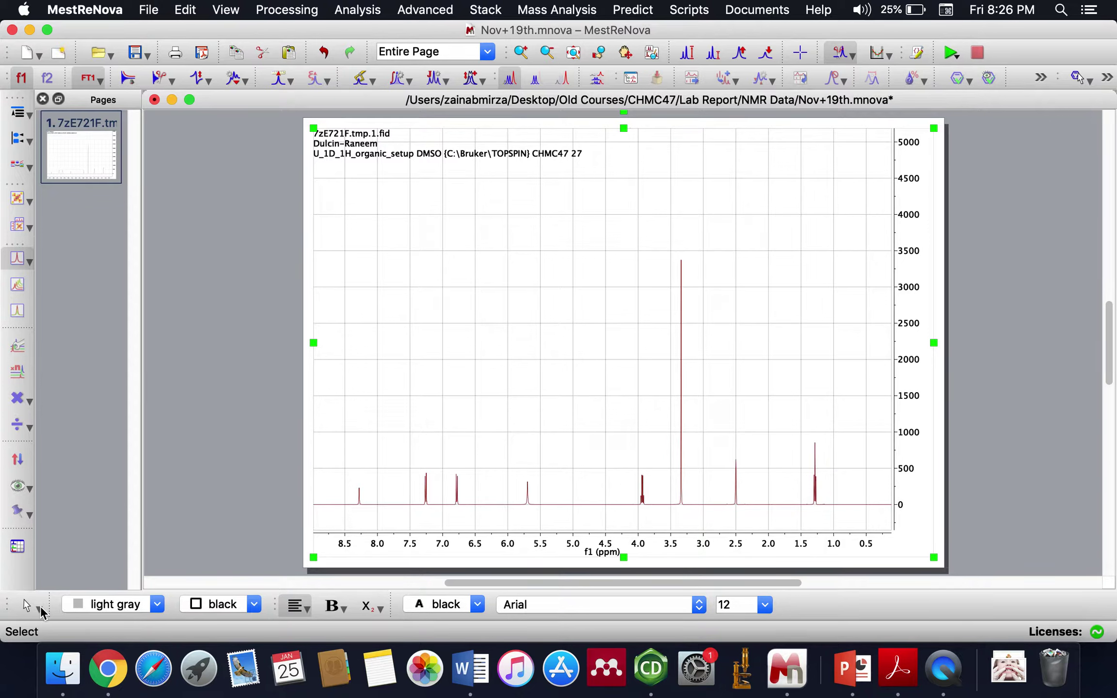
left_click(40, 609)
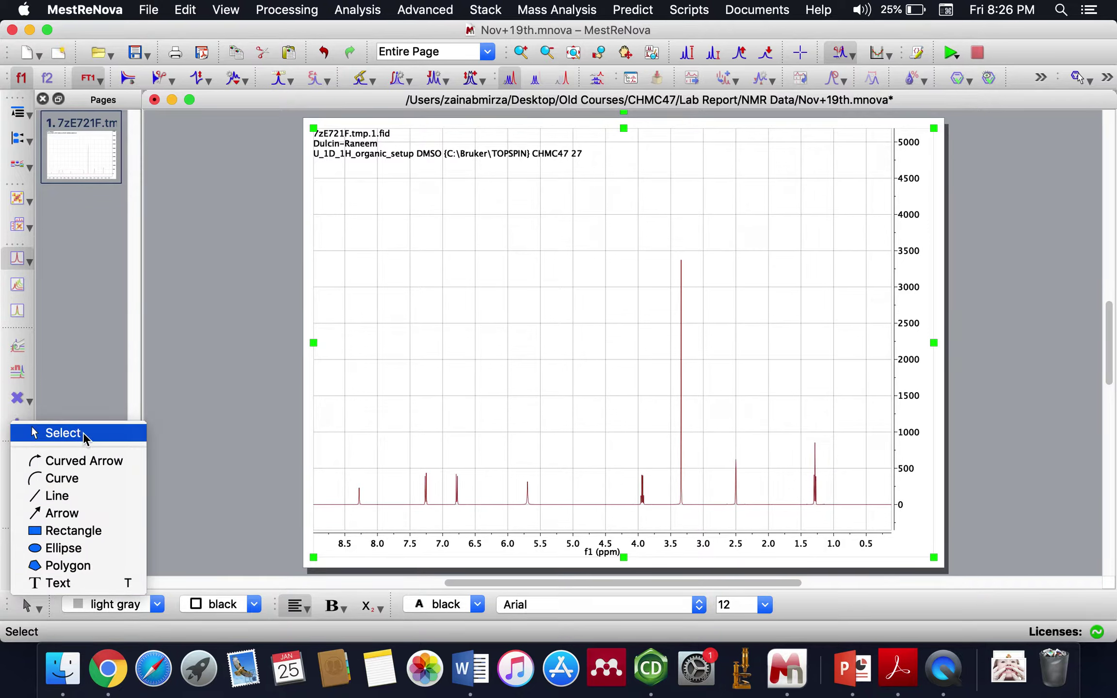
left_click(466, 354)
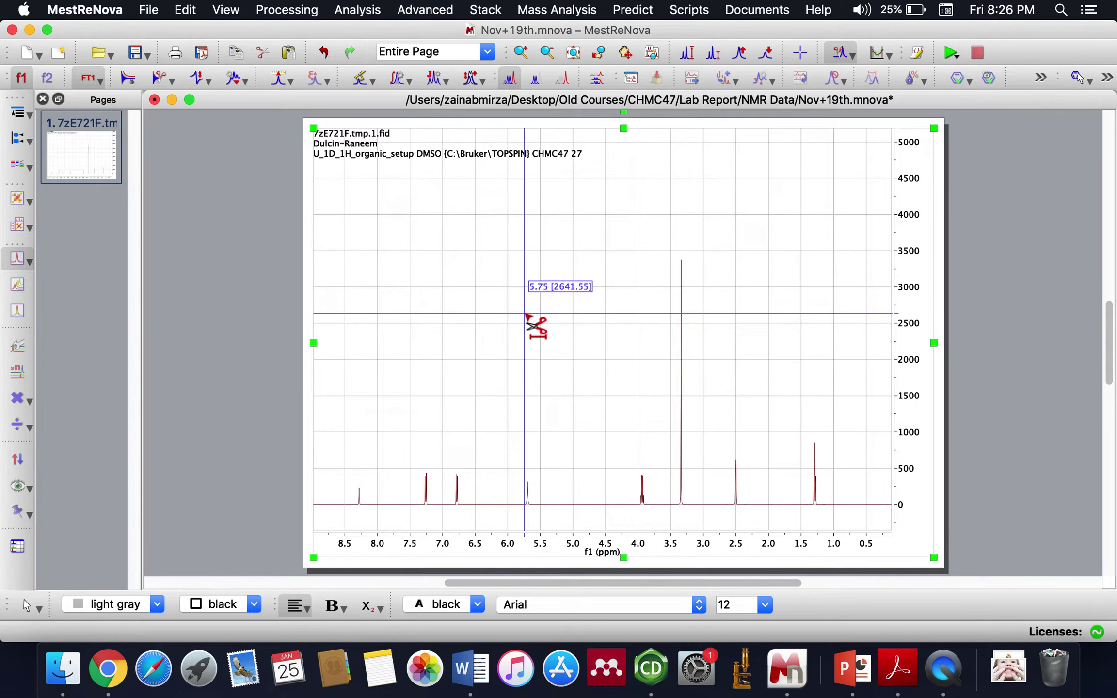
key("Escape")
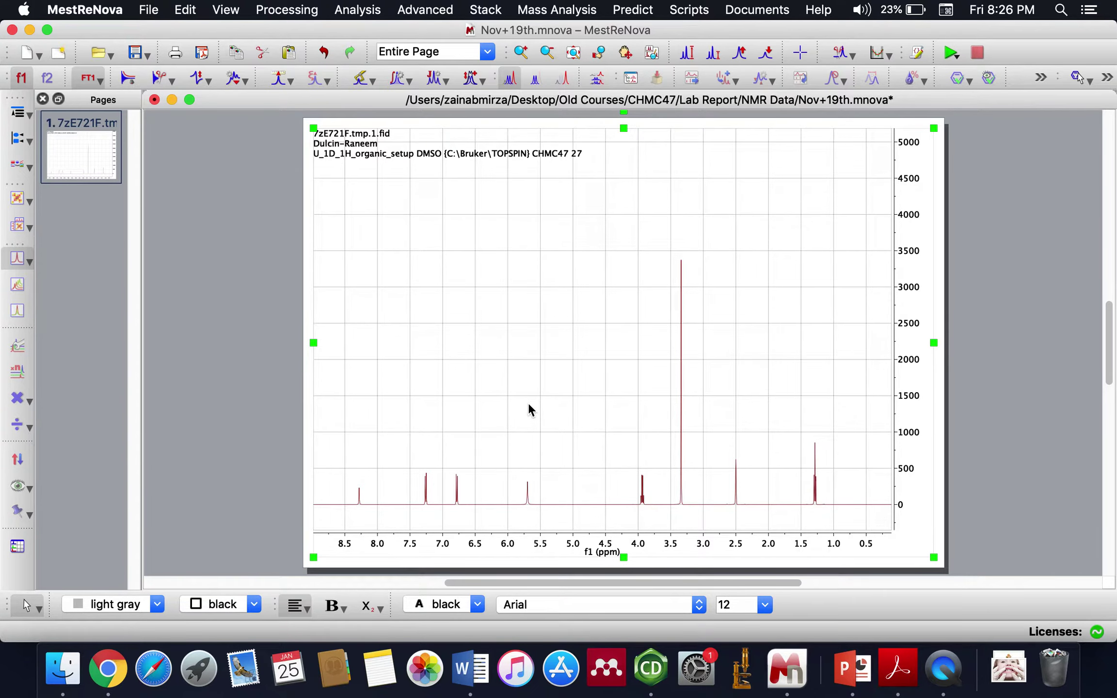
Turn off the title in the NMR spectrum's properties.
double_click(573, 333)
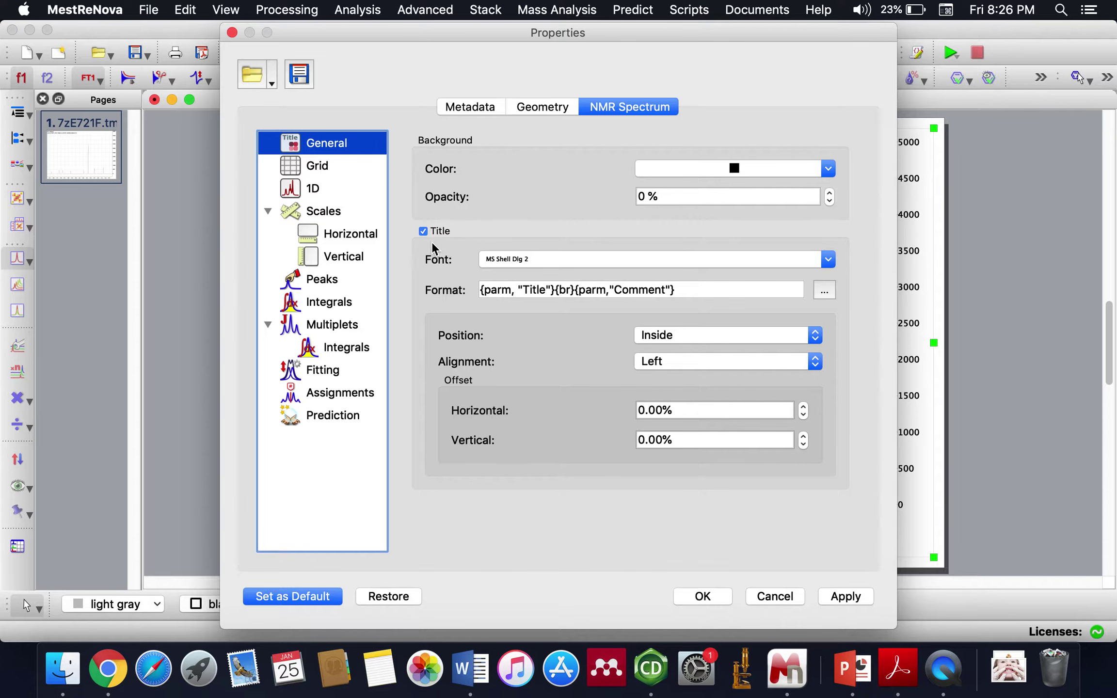
left_click(423, 231)
left_click_drag(391, 39, 649, 51)
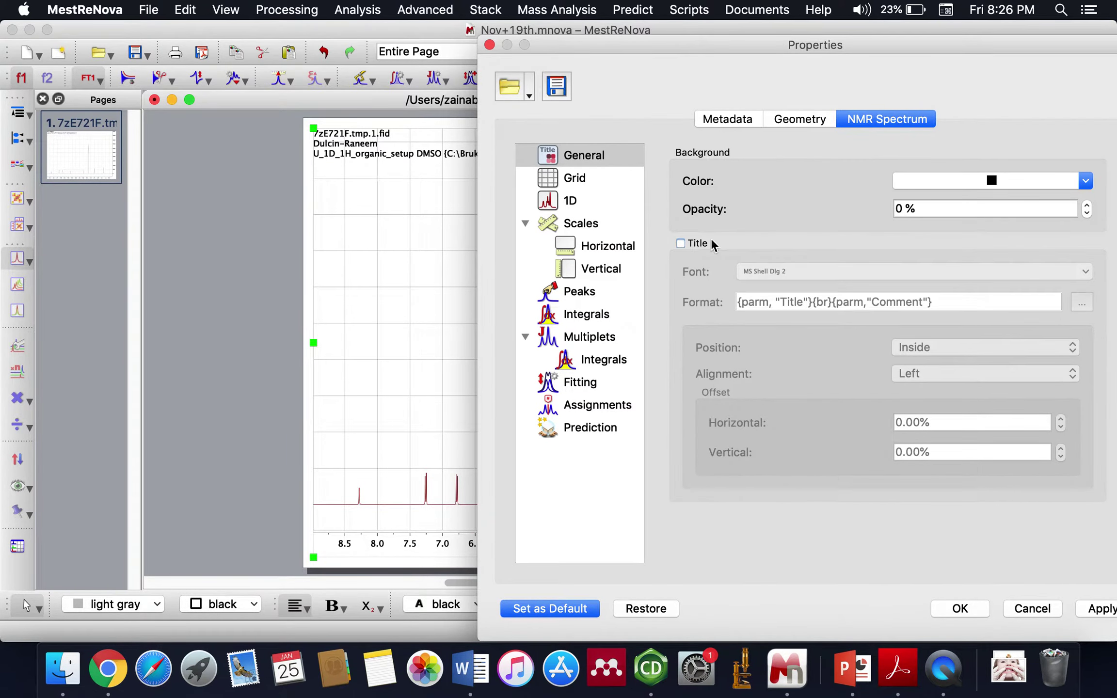
Turn off the spectrum's horizontal grid lines, vertical grid lines and frame, and apply the property changes.
left_click(577, 180)
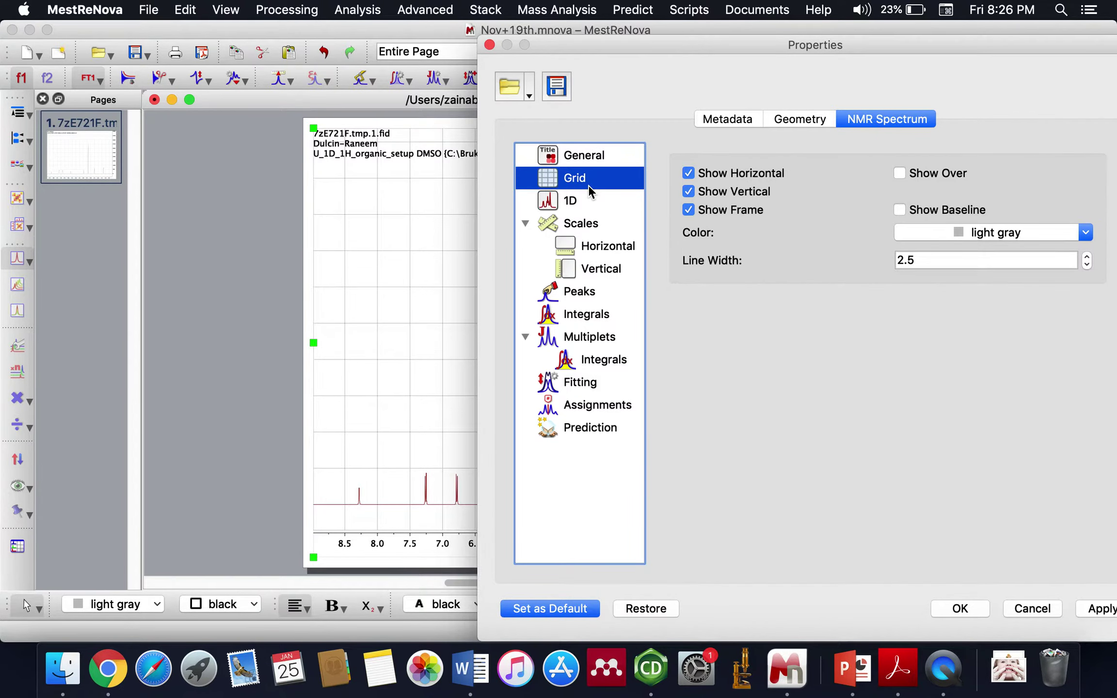
left_click(688, 174)
left_click(689, 192)
left_click(704, 211)
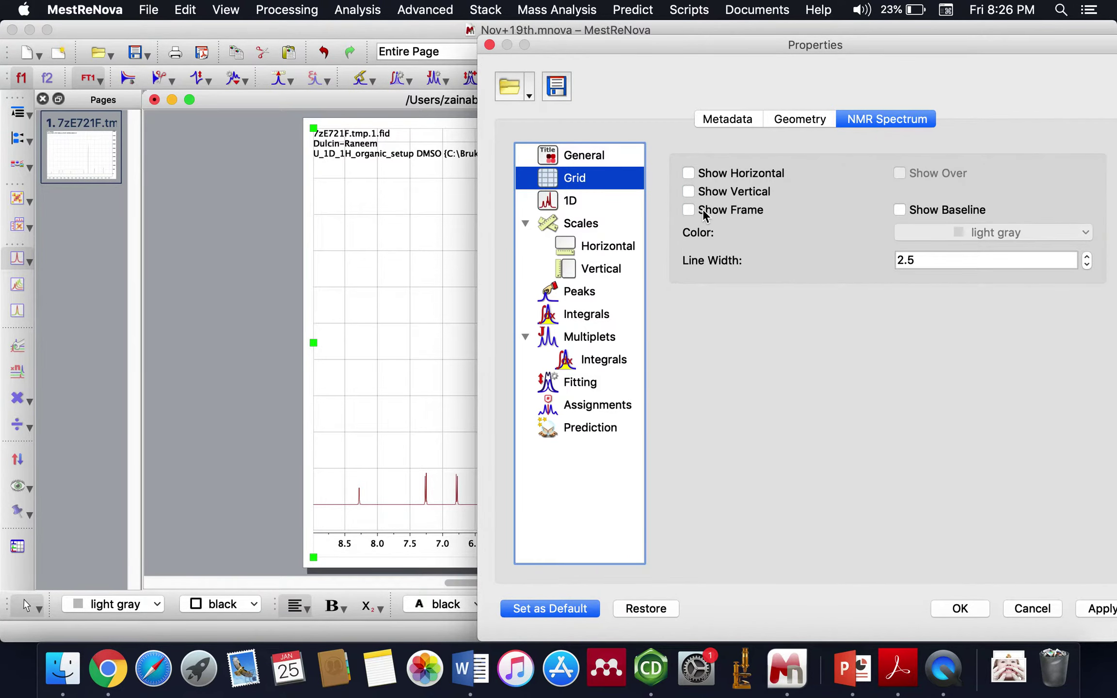
left_click_drag(683, 49, 295, 56)
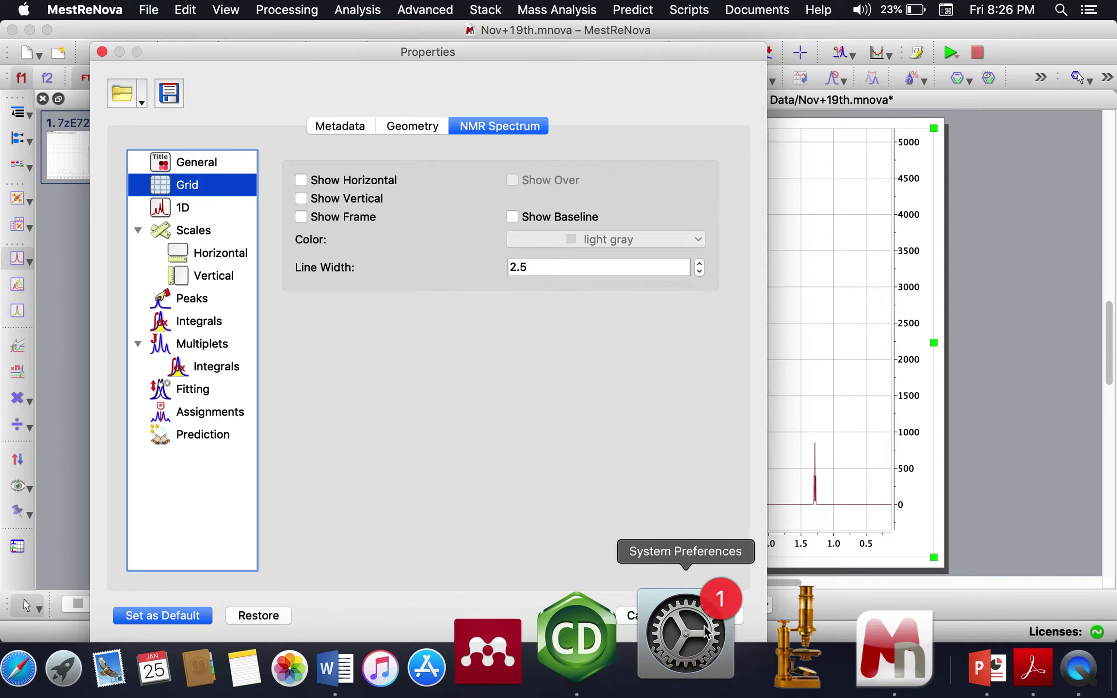
left_click(719, 613)
left_click(588, 622)
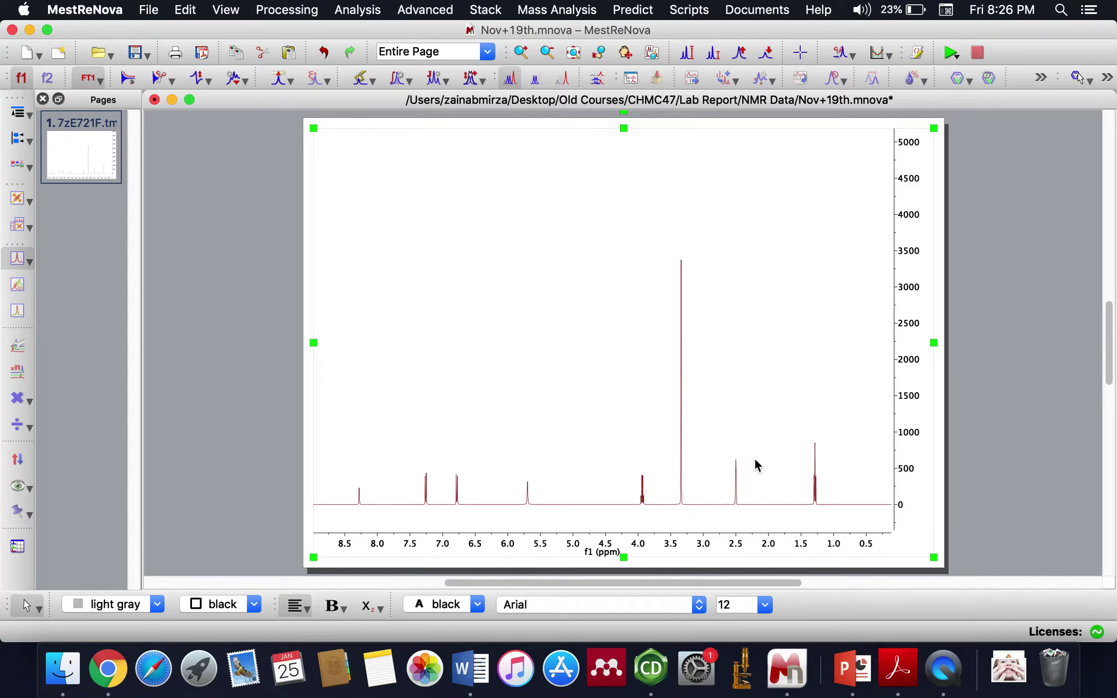
Increase the spectrum's peak intensity slightly and shift its baseline a little higher above the ppm axis.
scroll(756, 460, "up", 3)
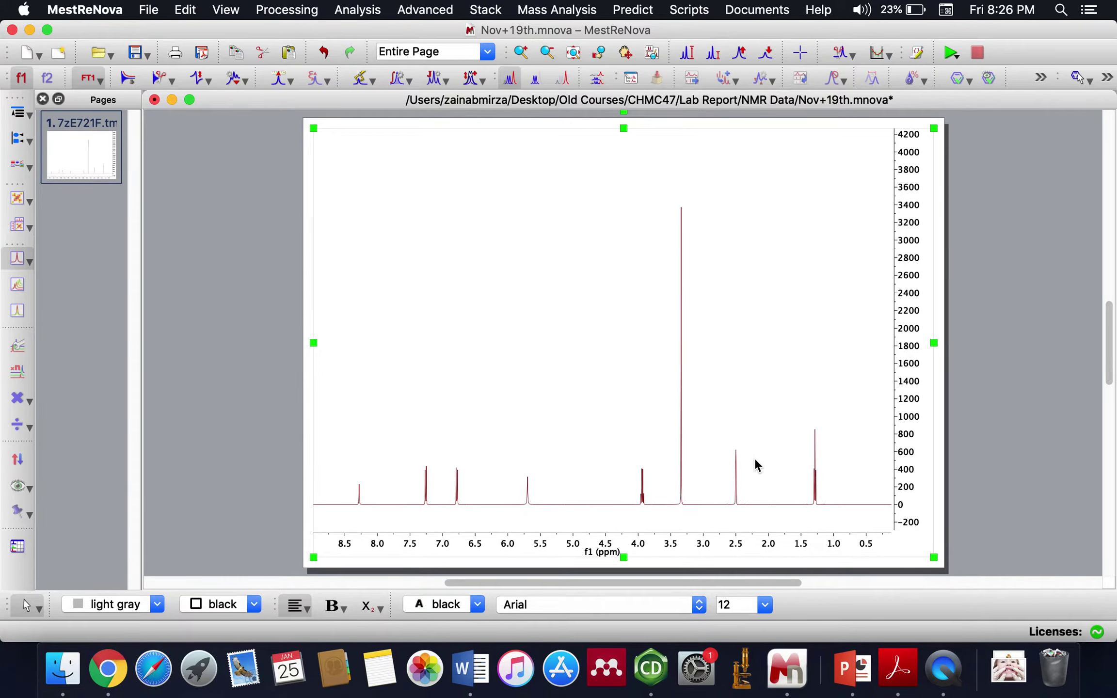
scroll(756, 460, "up", 1)
scroll(756, 461, "down", 1)
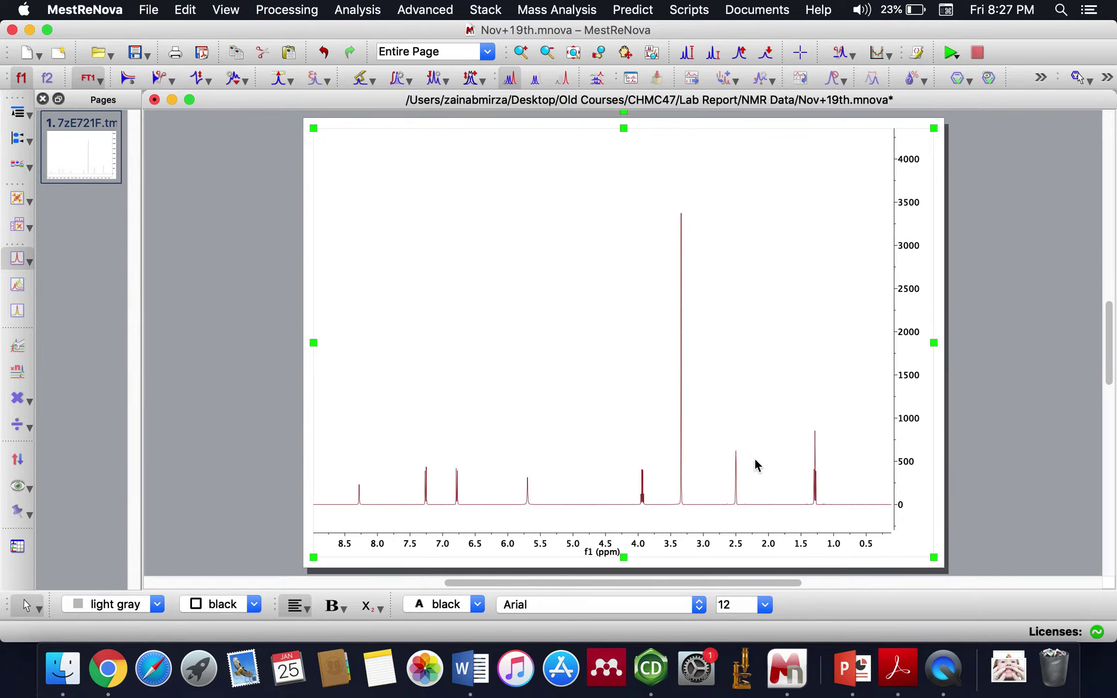
left_click(902, 505)
mouse_move(902, 505)
left_mouse_down()
mouse_move(910, 478)
mouse_move(911, 493)
left_mouse_up()
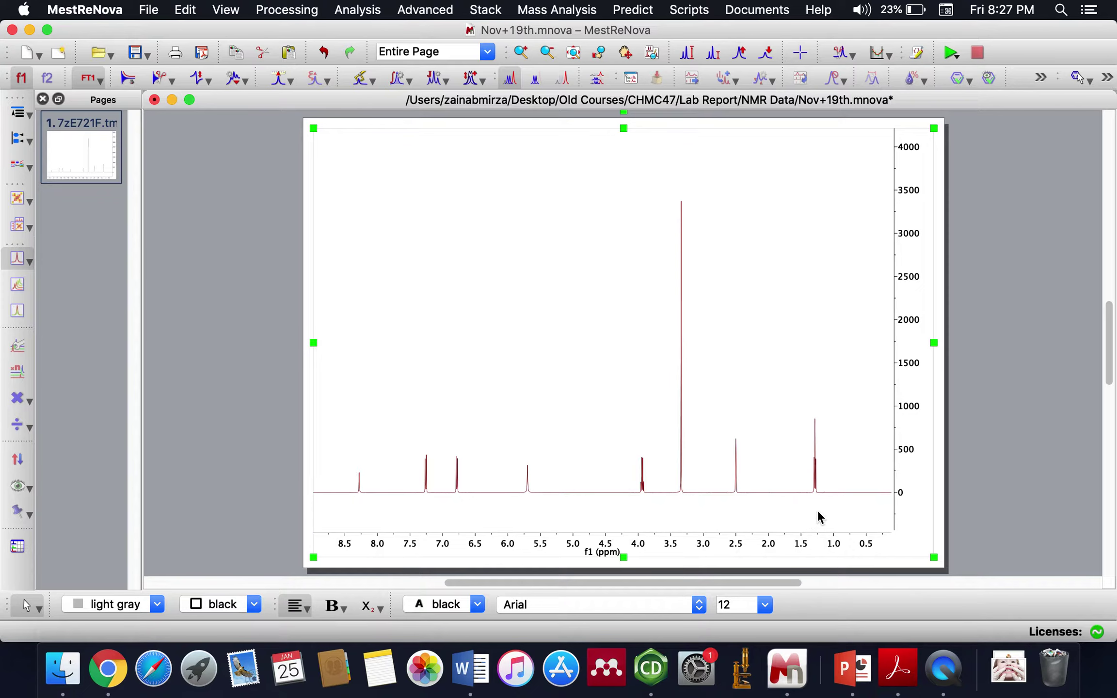
mouse_move(904, 492)
left_mouse_down()
mouse_move(909, 473)
mouse_move(907, 497)
left_mouse_up()
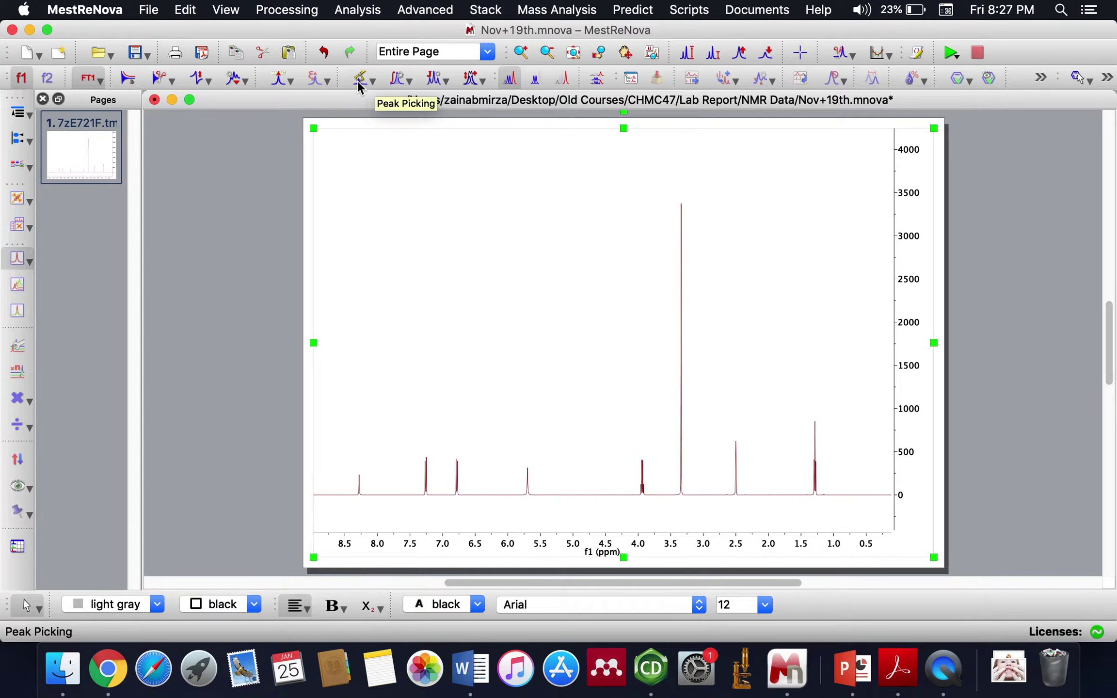
Pick the spectrum's peaks automatically and zoom in on the DMSO solvent signal near 2.5 ppm.
left_click(373, 81)
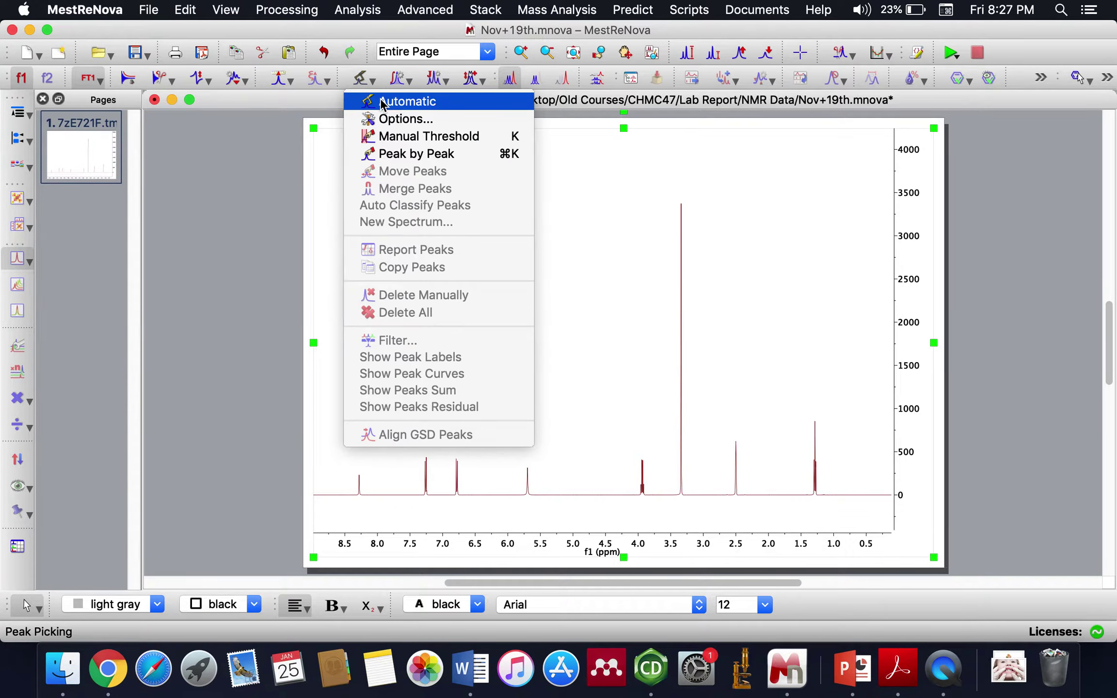
left_click(382, 102)
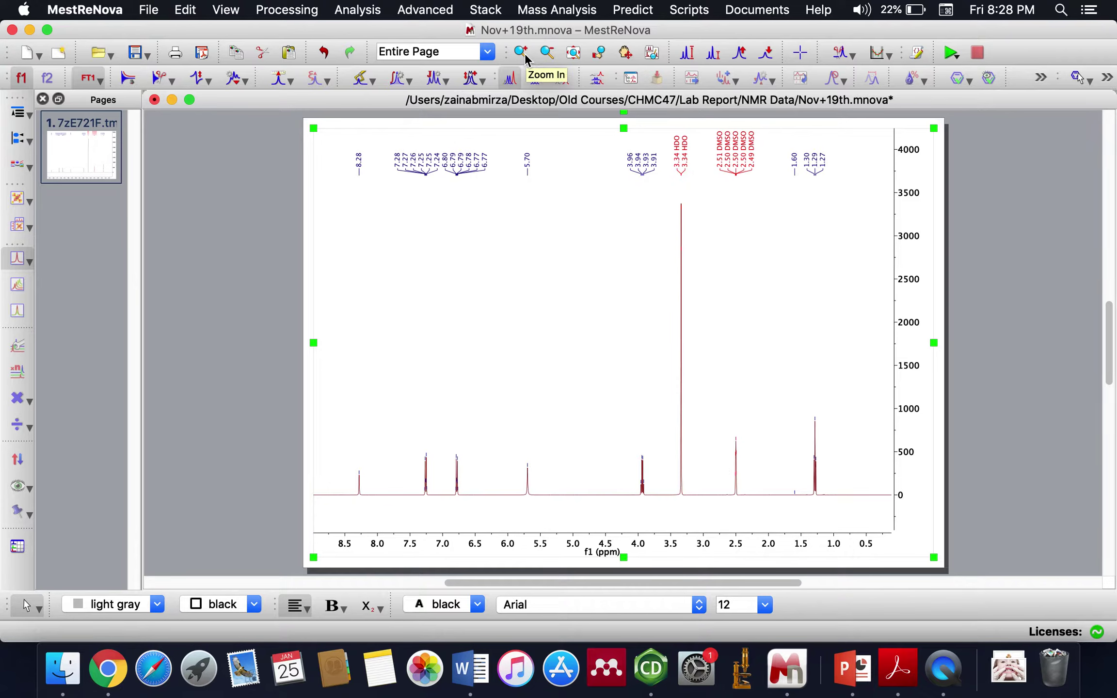
key("z")
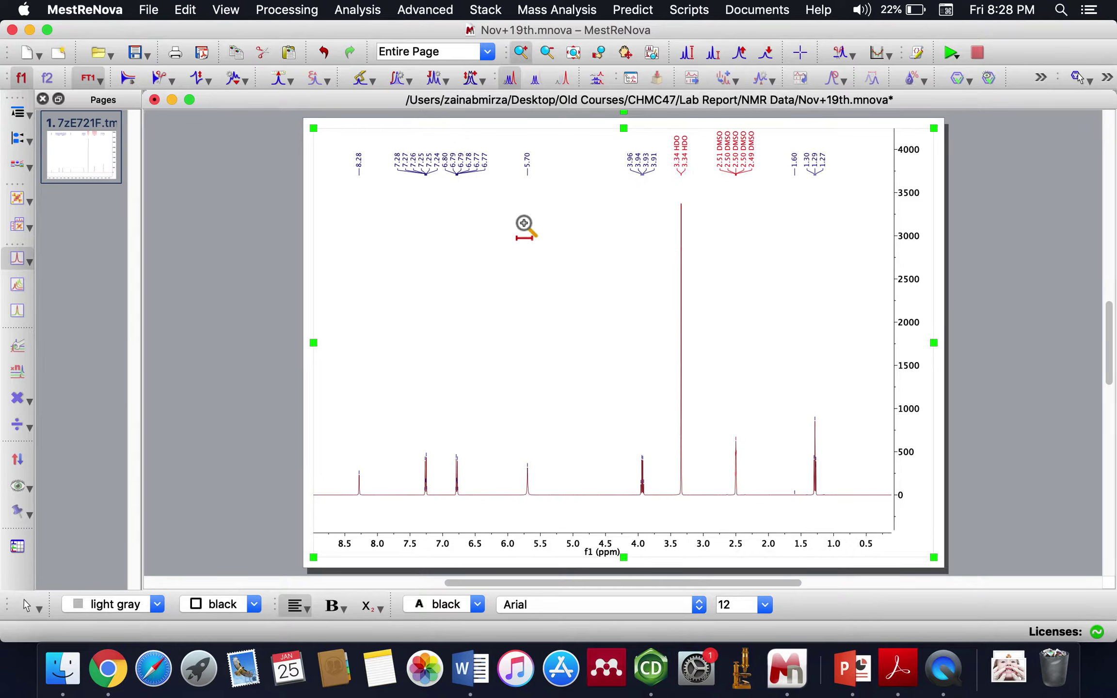
left_click_drag(731, 506, 744, 508)
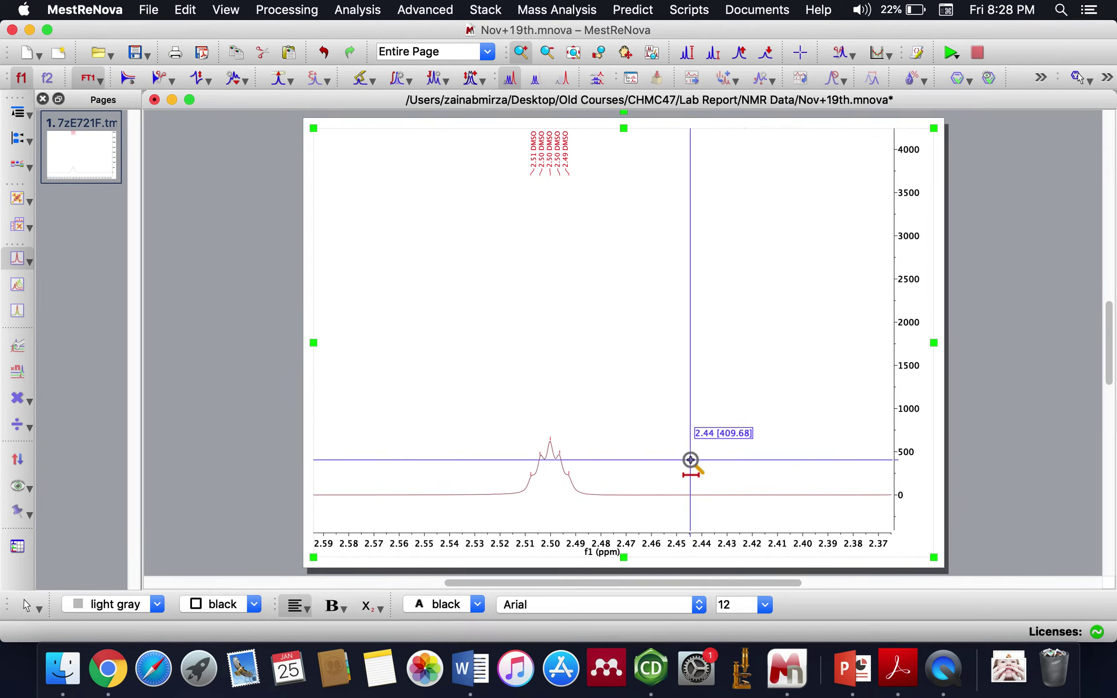
key("Escape")
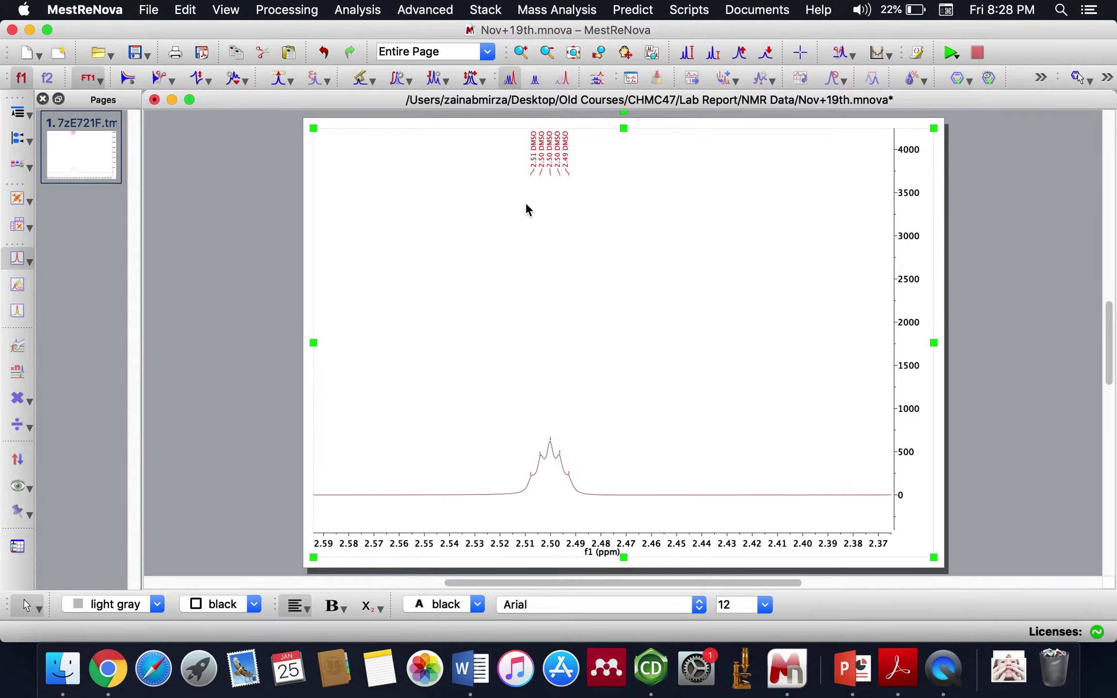
Switch to Chrome and look up the residual solvent signal of (CD3)2SO in the article's 1H NMR data table.
left_click(106, 670)
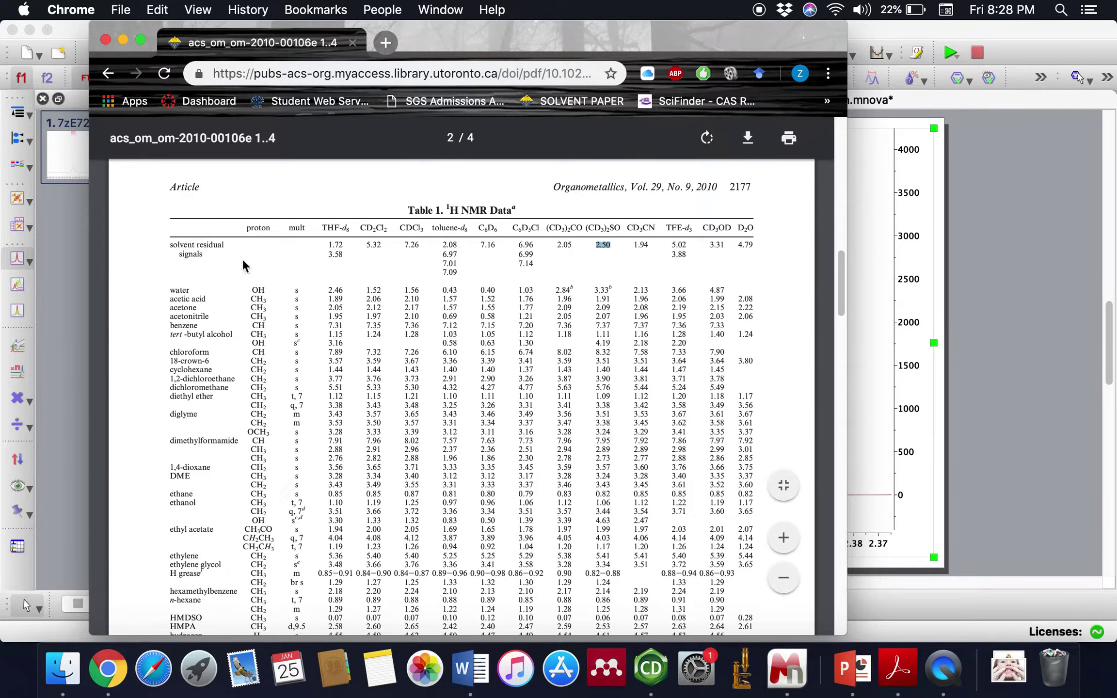
scroll(266, 305, "up", 15)
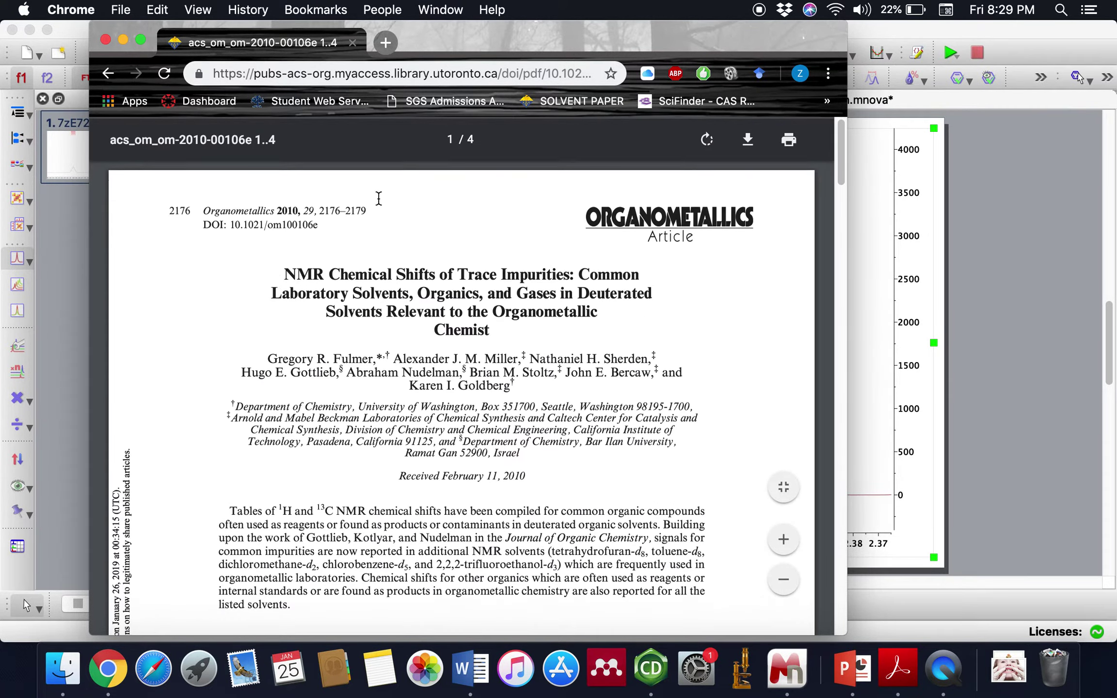
scroll(320, 488, "down", 15)
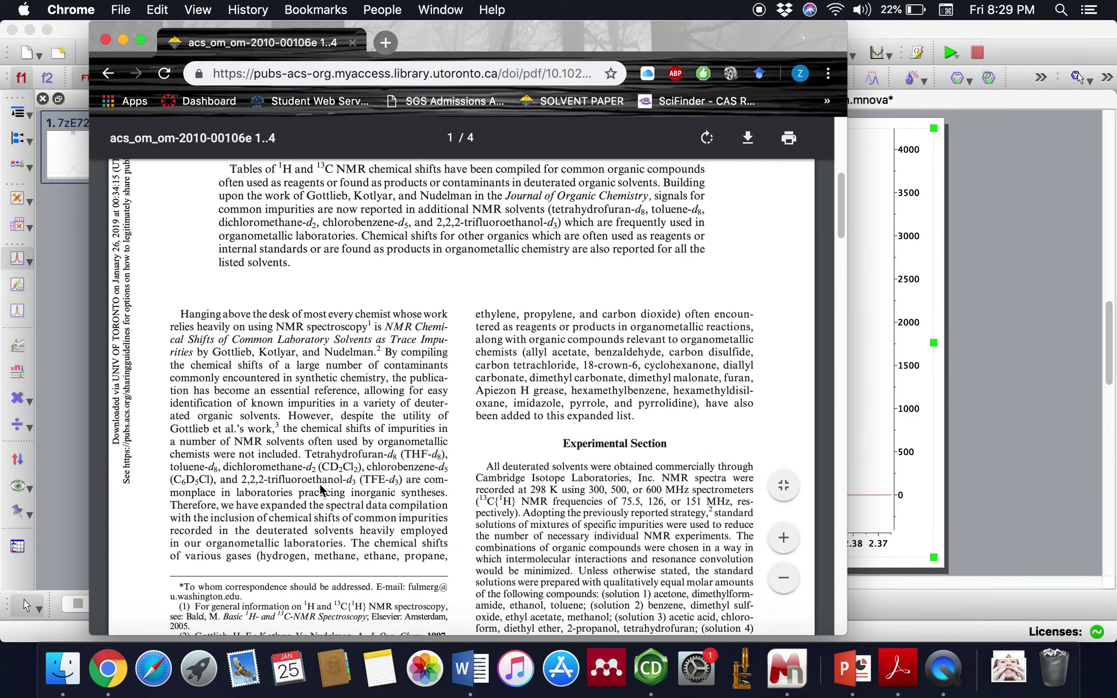
scroll(319, 483, "down", 6)
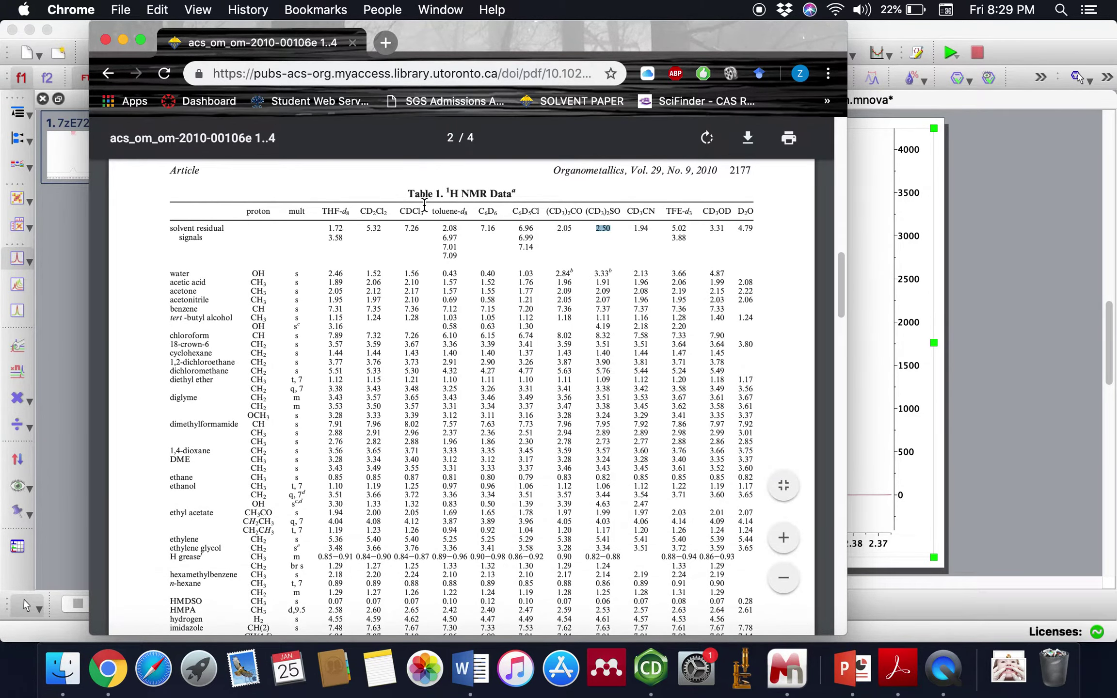
left_click_drag(168, 229, 212, 238)
left_click(212, 242)
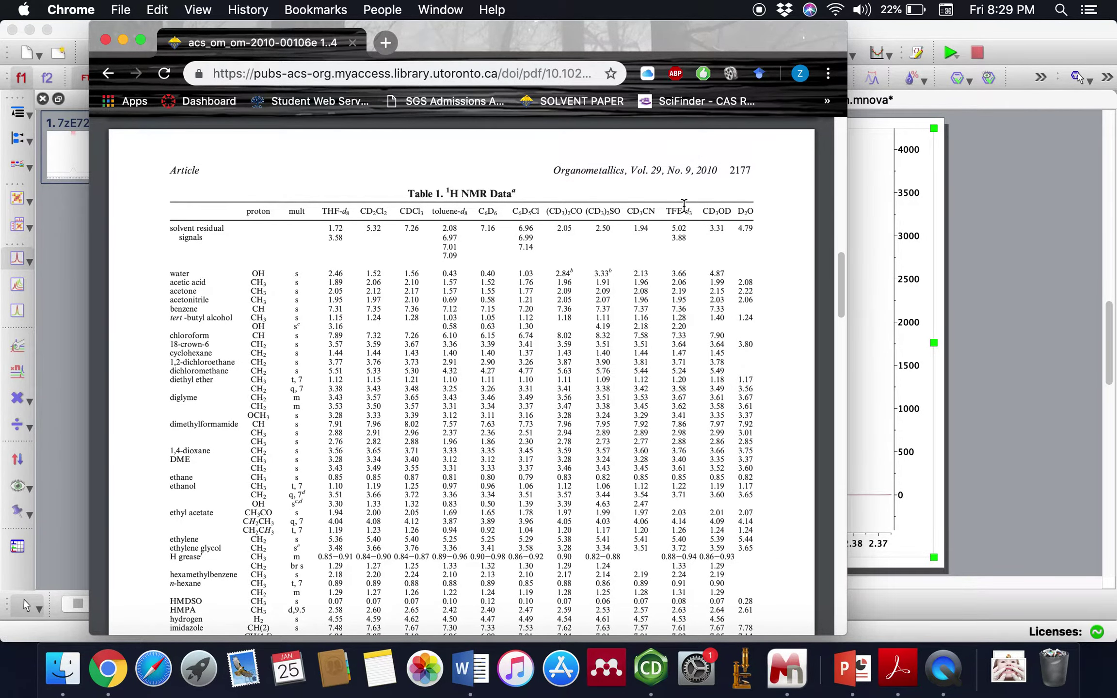
triple_click(601, 211)
left_click(605, 211)
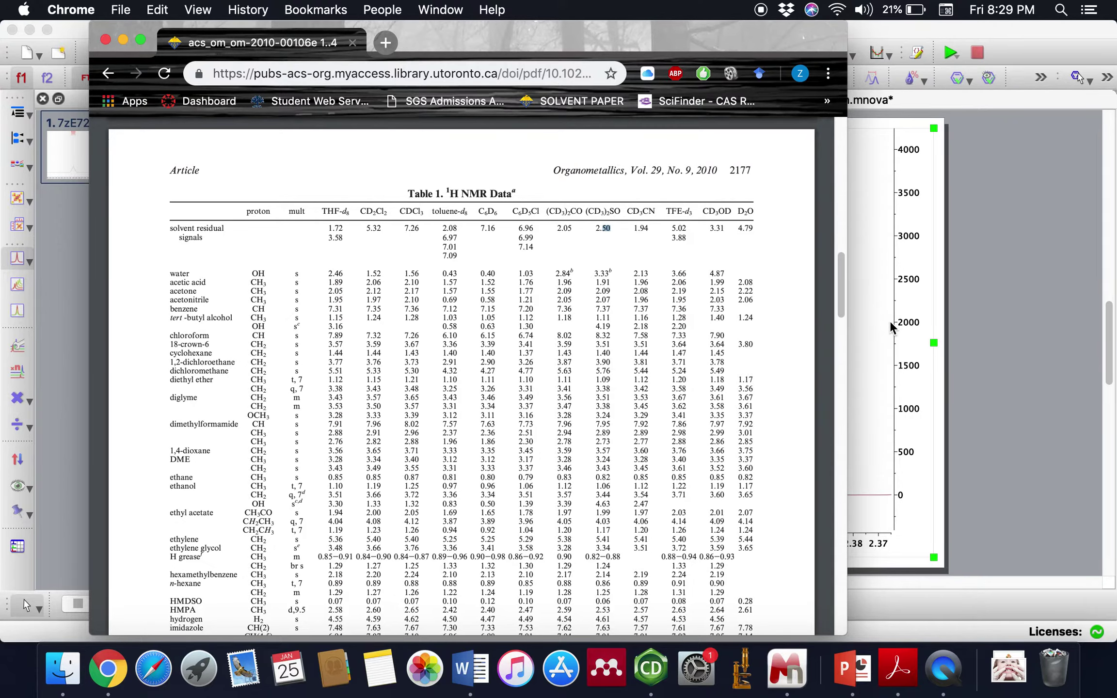
left_click(122, 39)
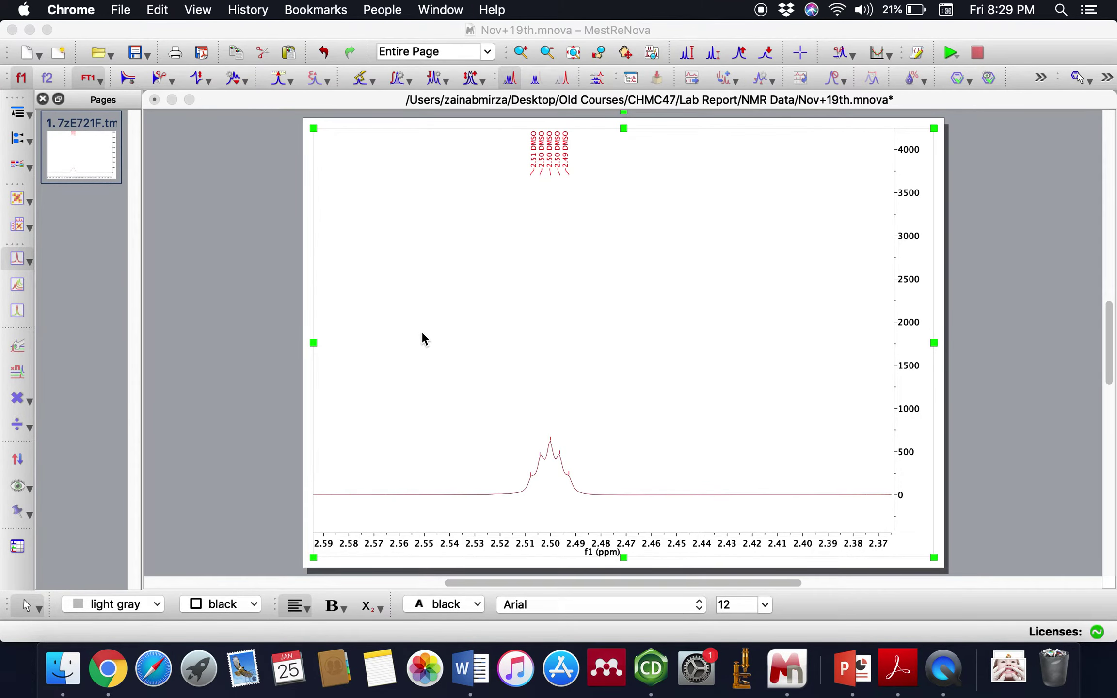
Reference the central peak of the DMSO signal to a new shift of 2.500 ppm and return to the full spectrum.
right_click(422, 333)
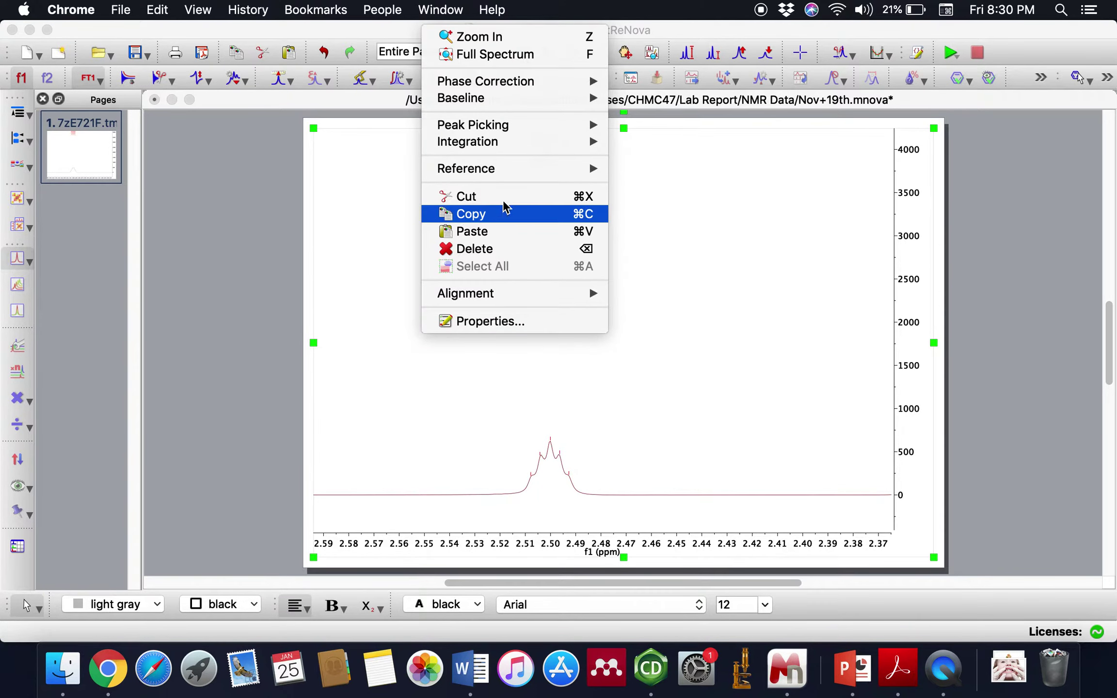
mouse_move(501, 171)
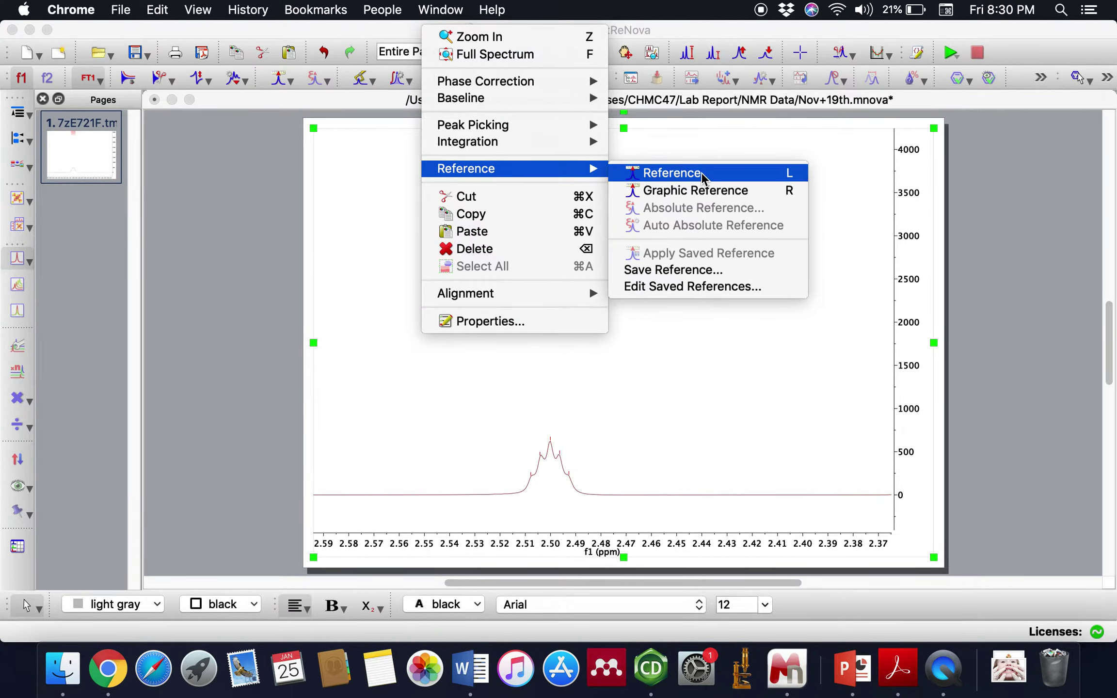
left_click(736, 173)
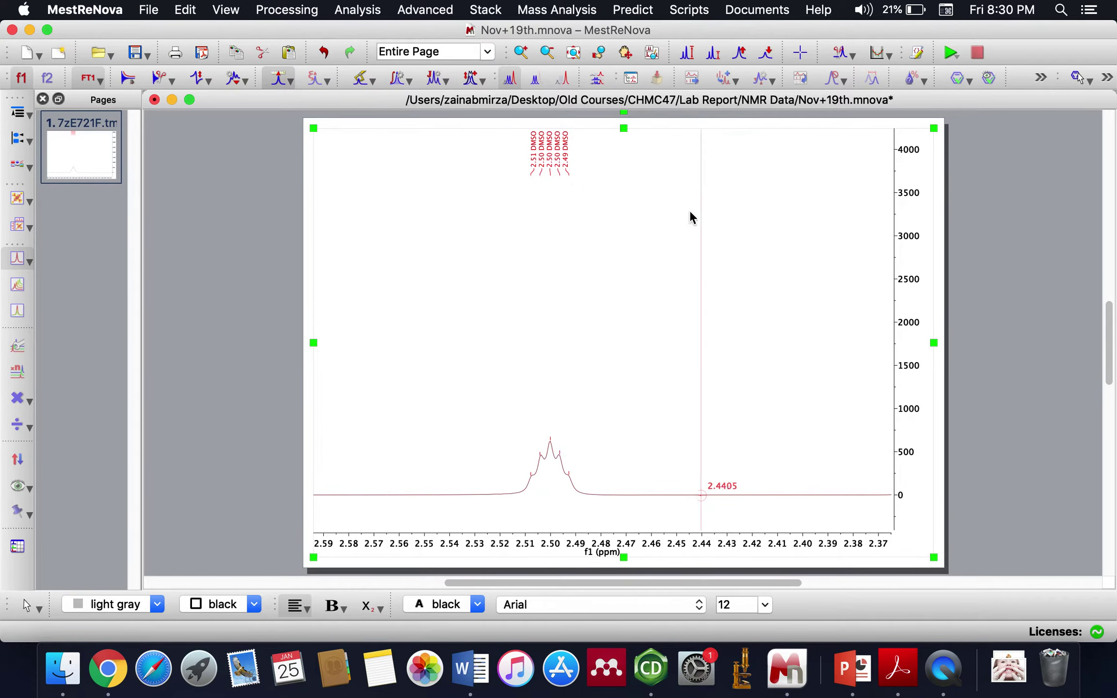
left_click(550, 450)
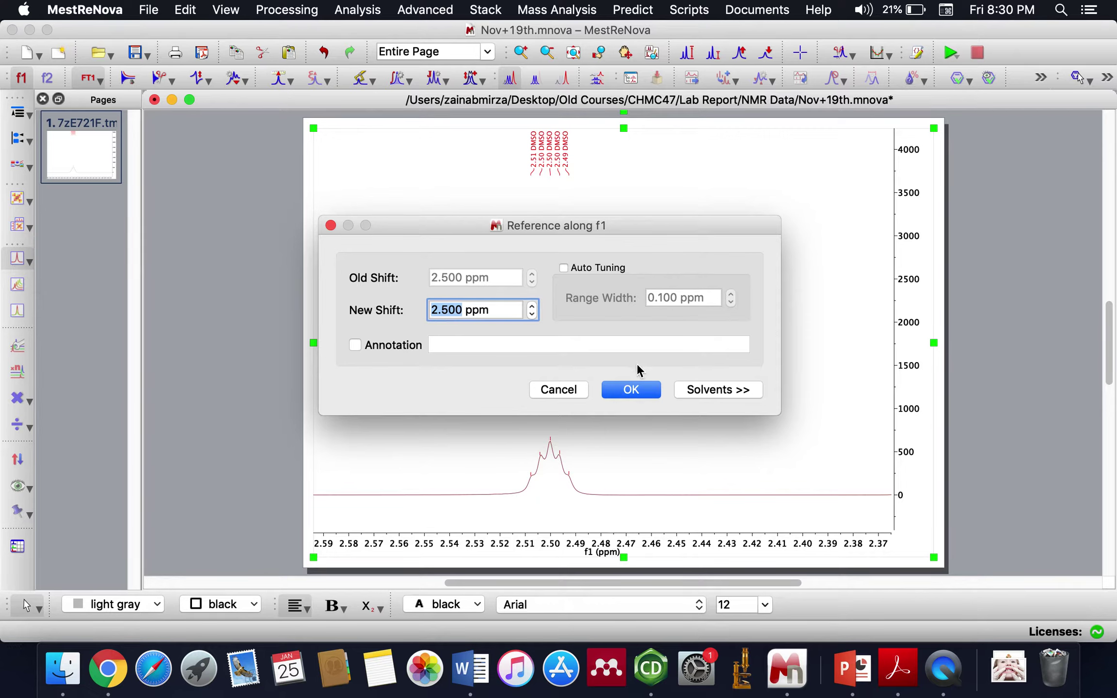
left_click(639, 394)
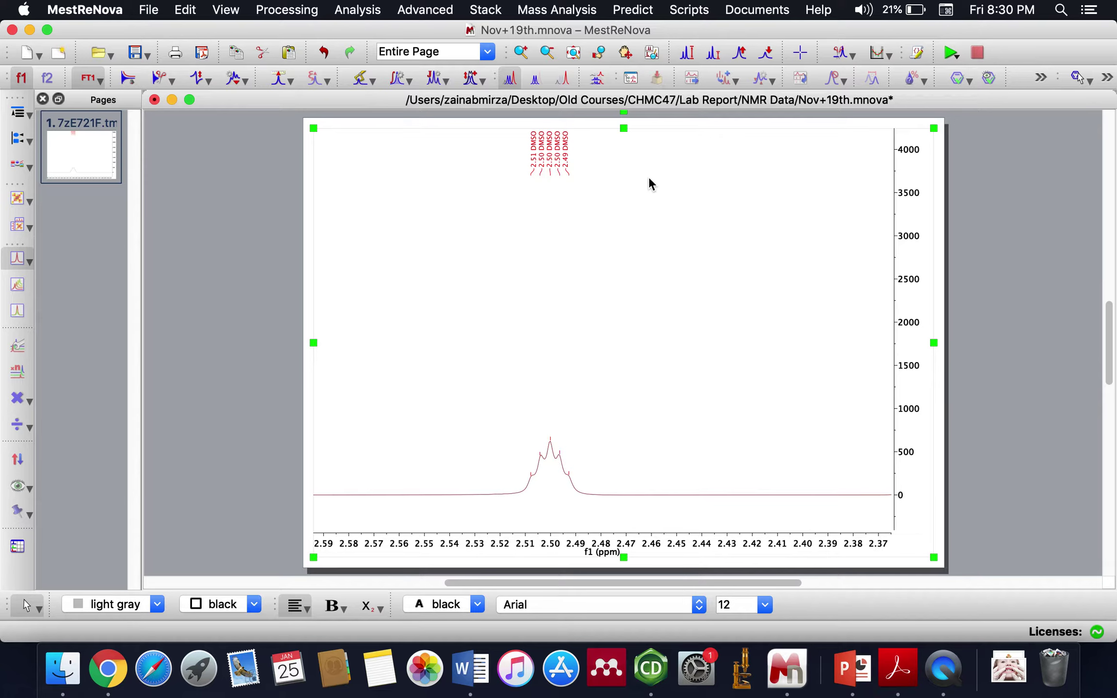
left_click(576, 55)
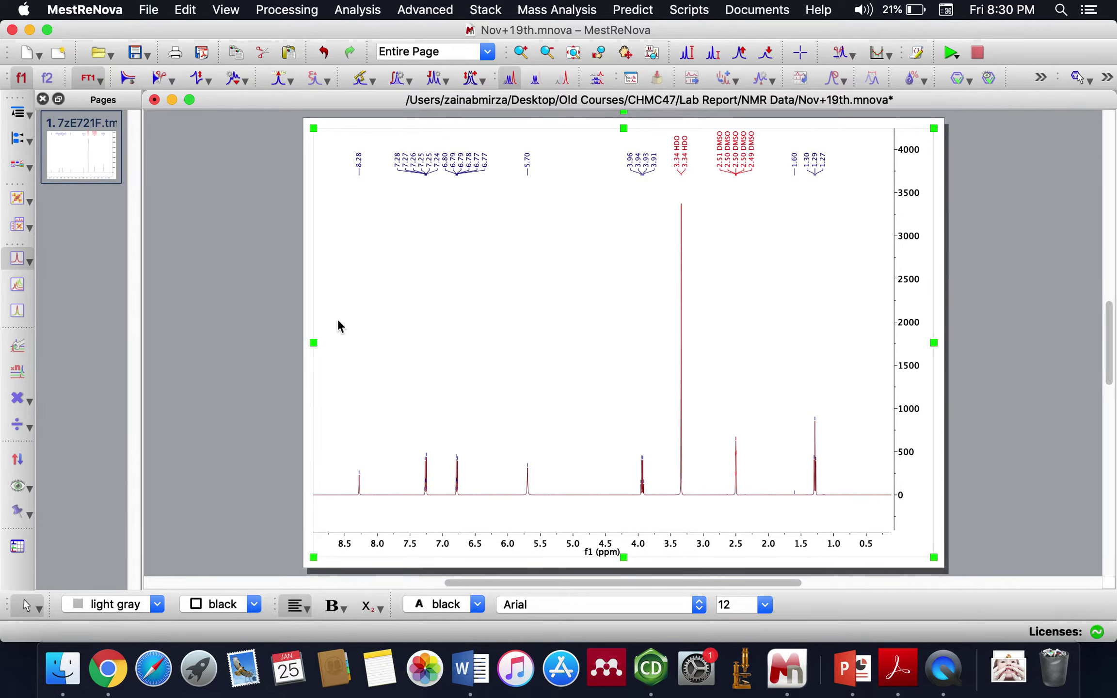
Manually delete the picked peaks of the HDO and DMSO solvent signals and the stray peak at 1.60 ppm.
left_click(373, 82)
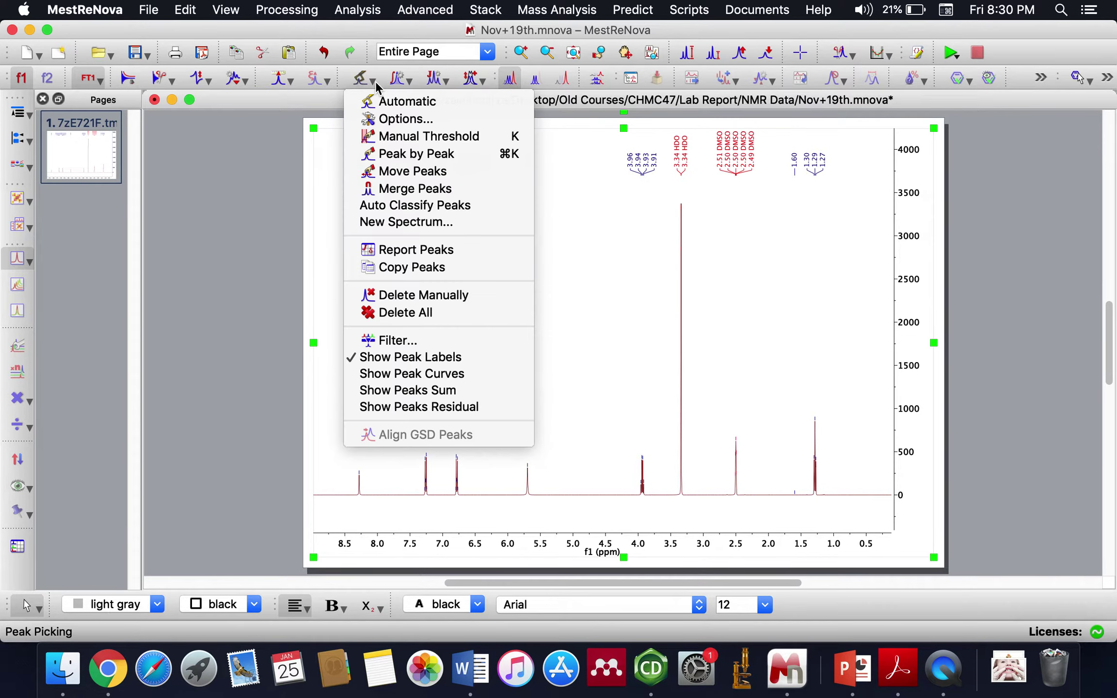
left_click(447, 299)
left_click_drag(664, 458, 757, 469)
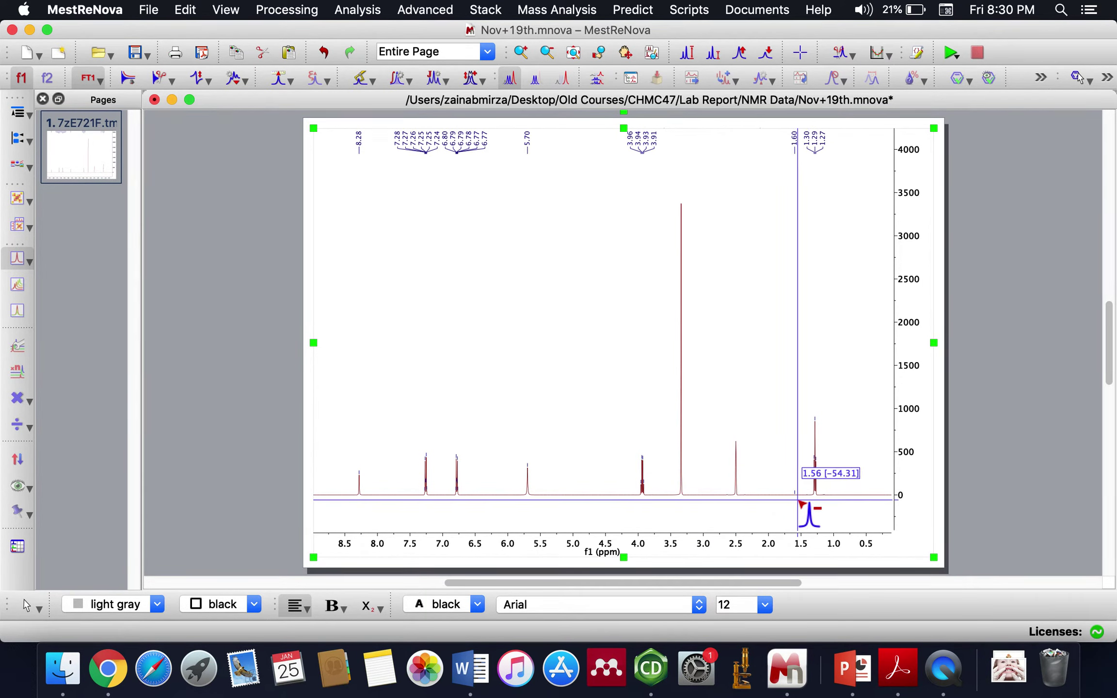
left_click_drag(790, 504, 803, 509)
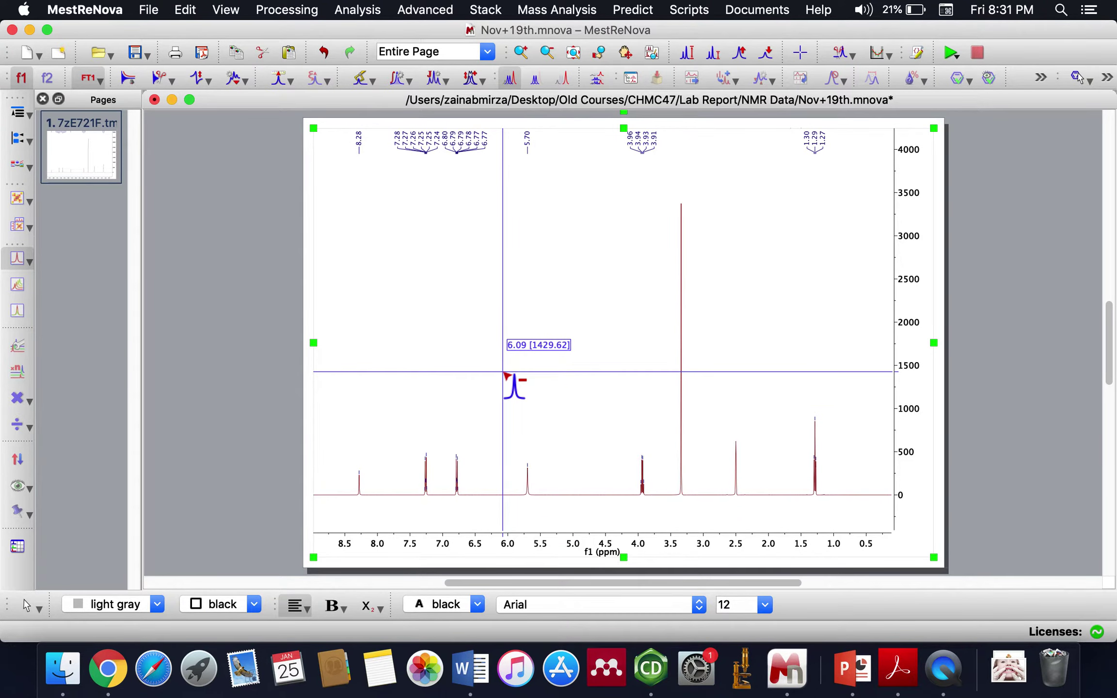
key("Escape")
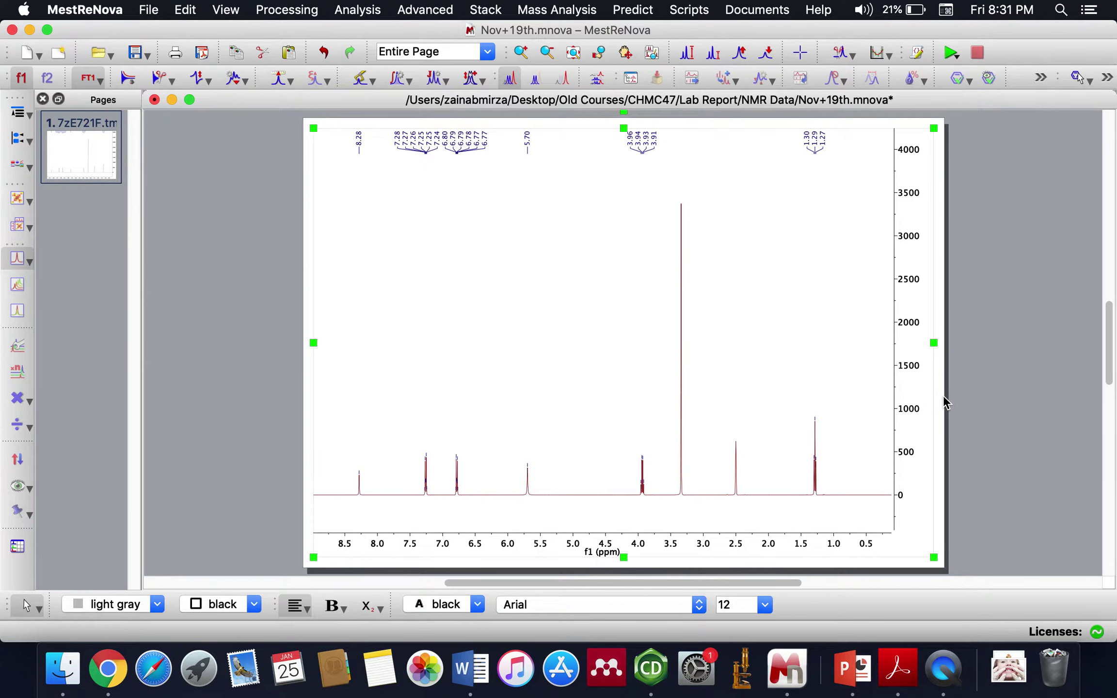
left_click(965, 388)
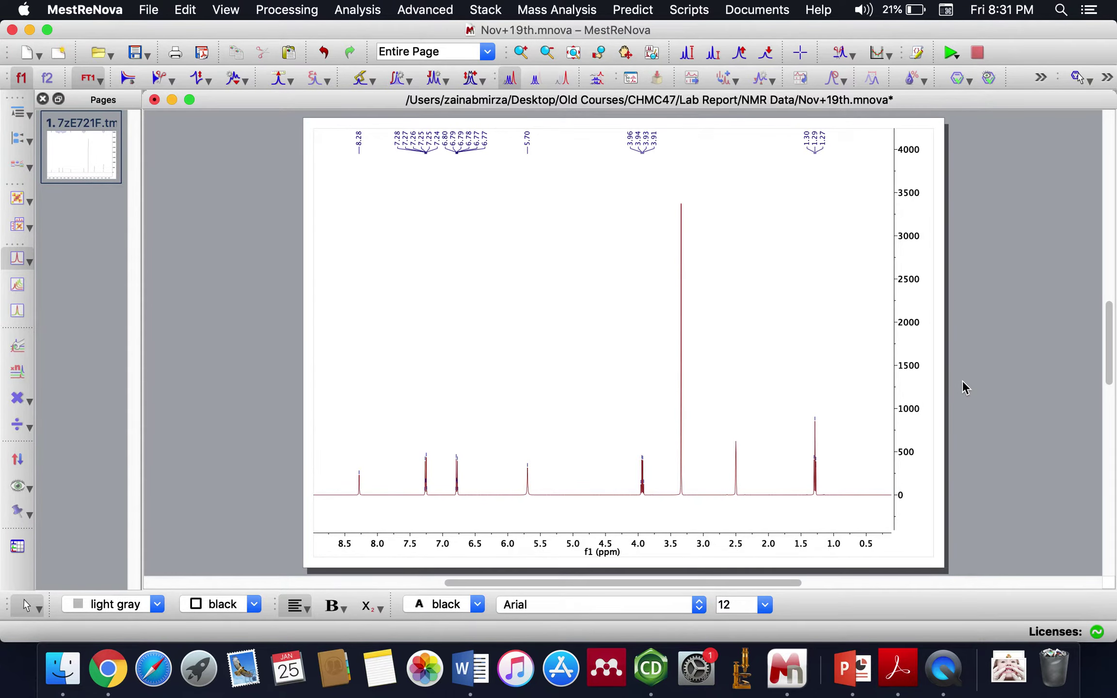
Switch to ChemDraw, predict the 1H-NMR shifts of the dulcin structure and examine the estimated spectrum against the measured one.
left_click(649, 662)
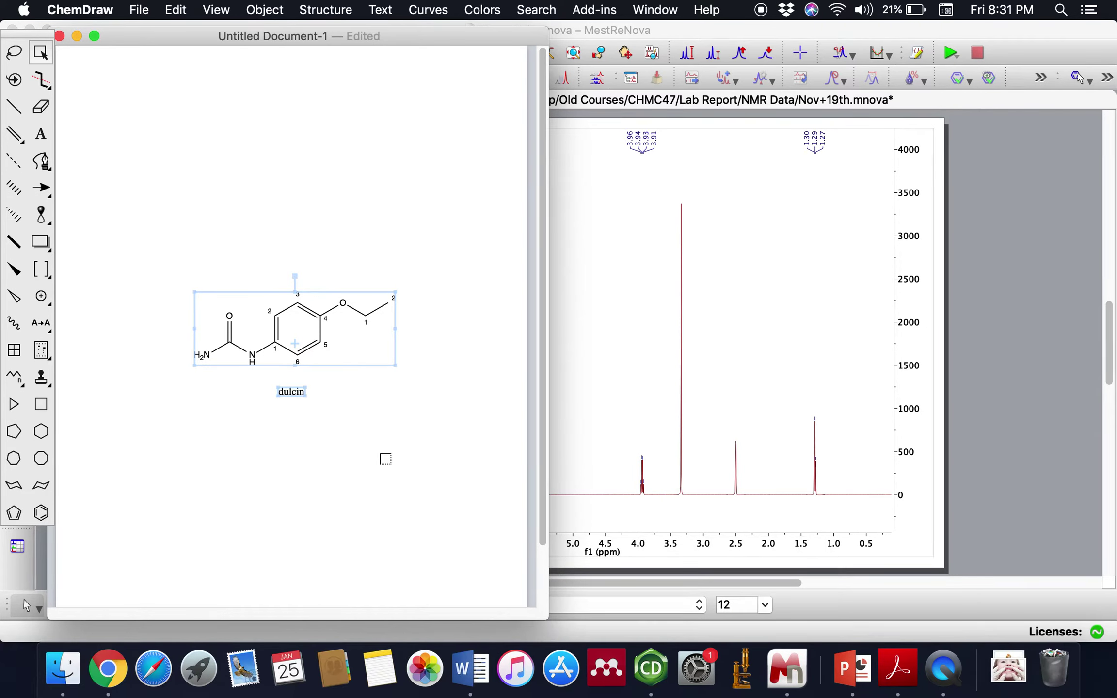
left_click(326, 10)
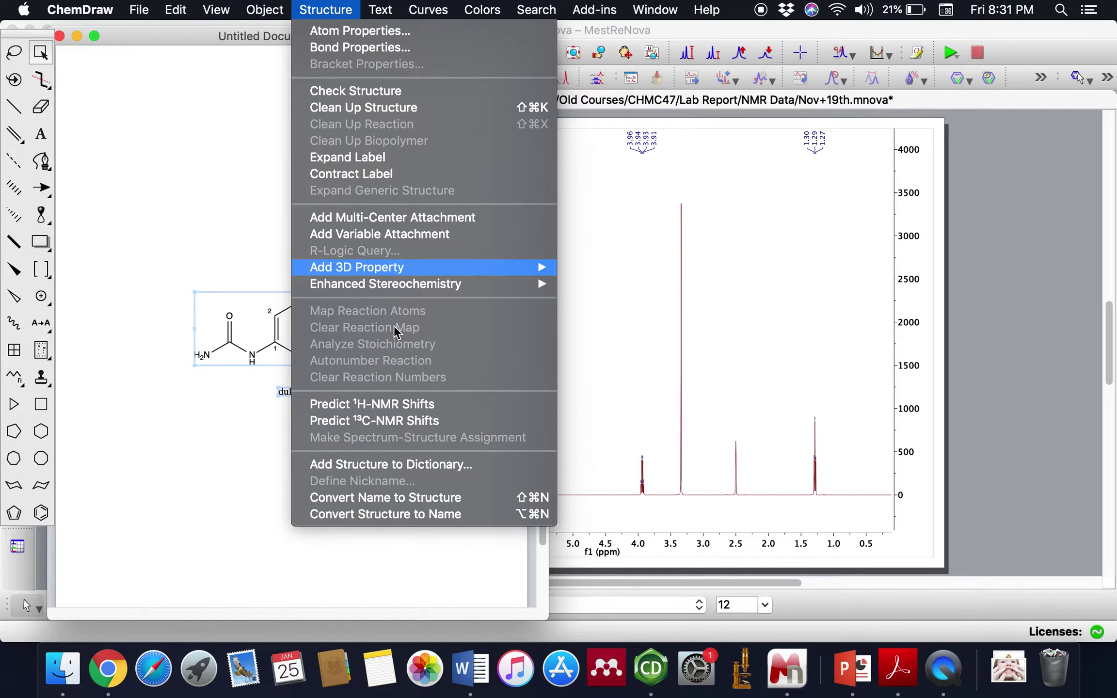
left_click(392, 405)
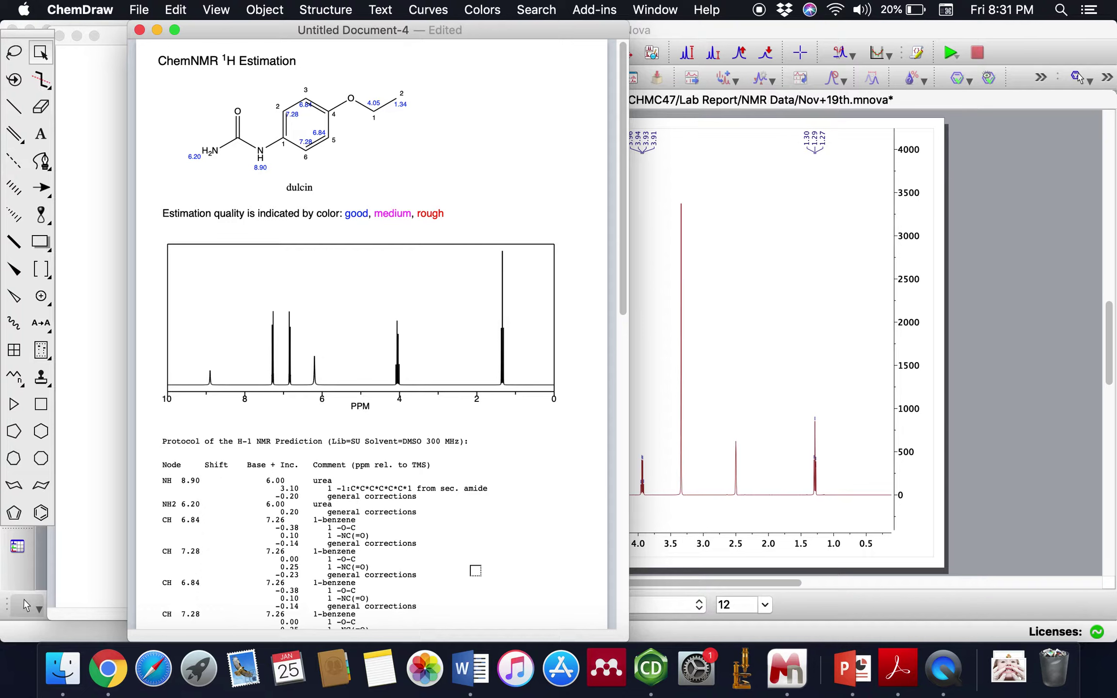
left_click_drag(220, 26, 138, 30)
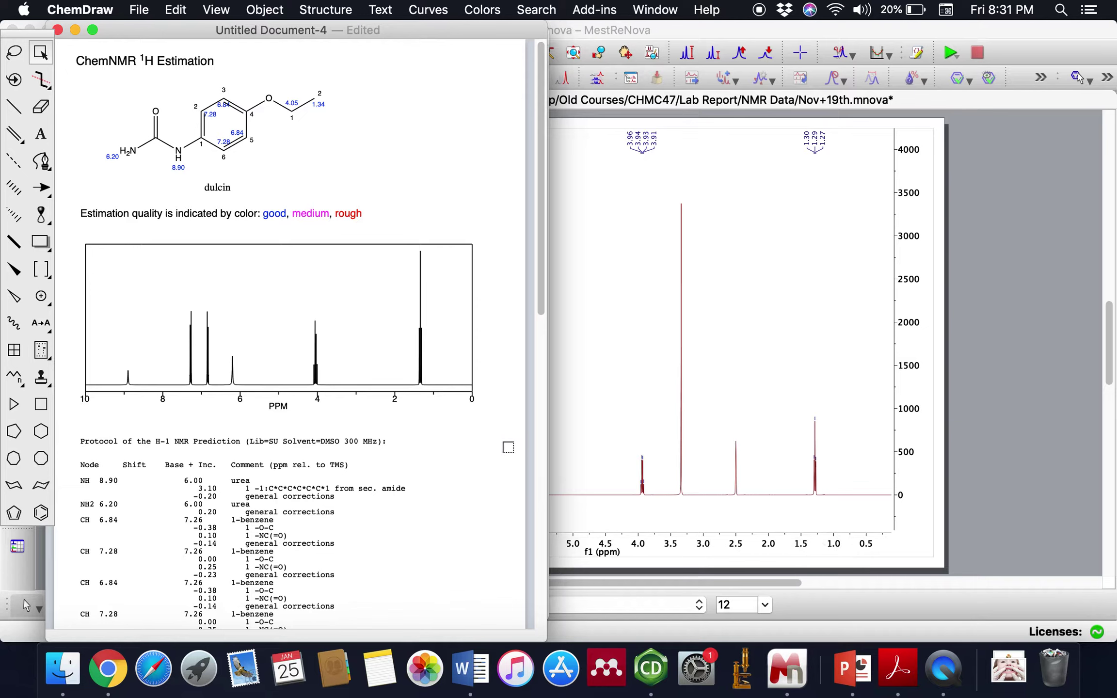
mouse_move(425, 330)
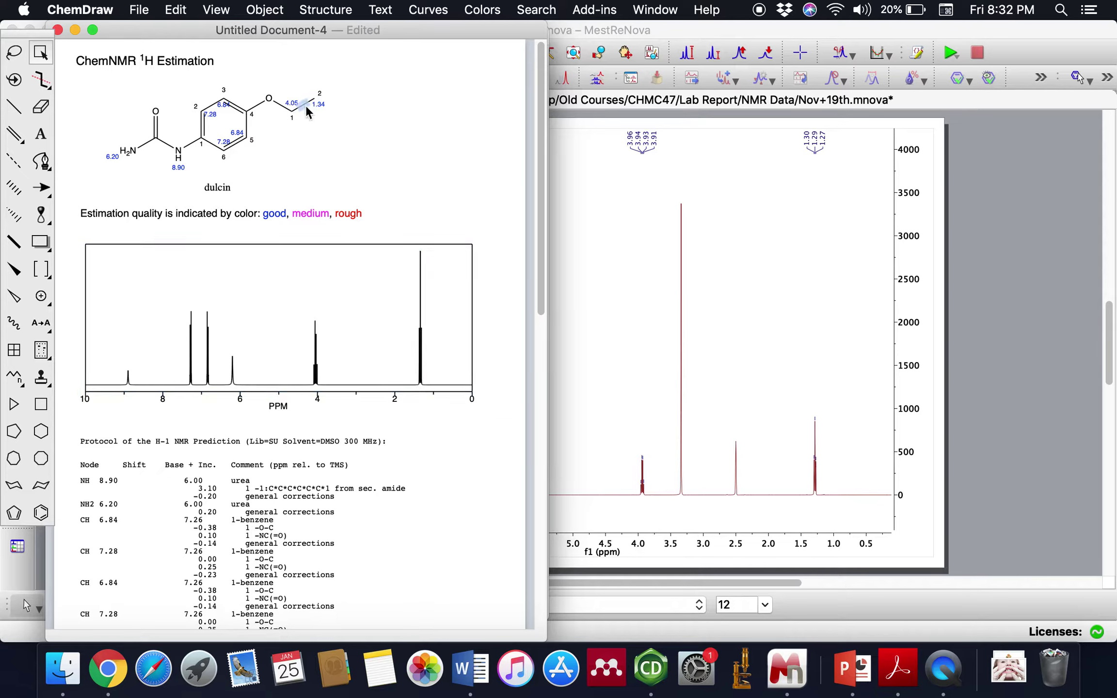
mouse_move(314, 99)
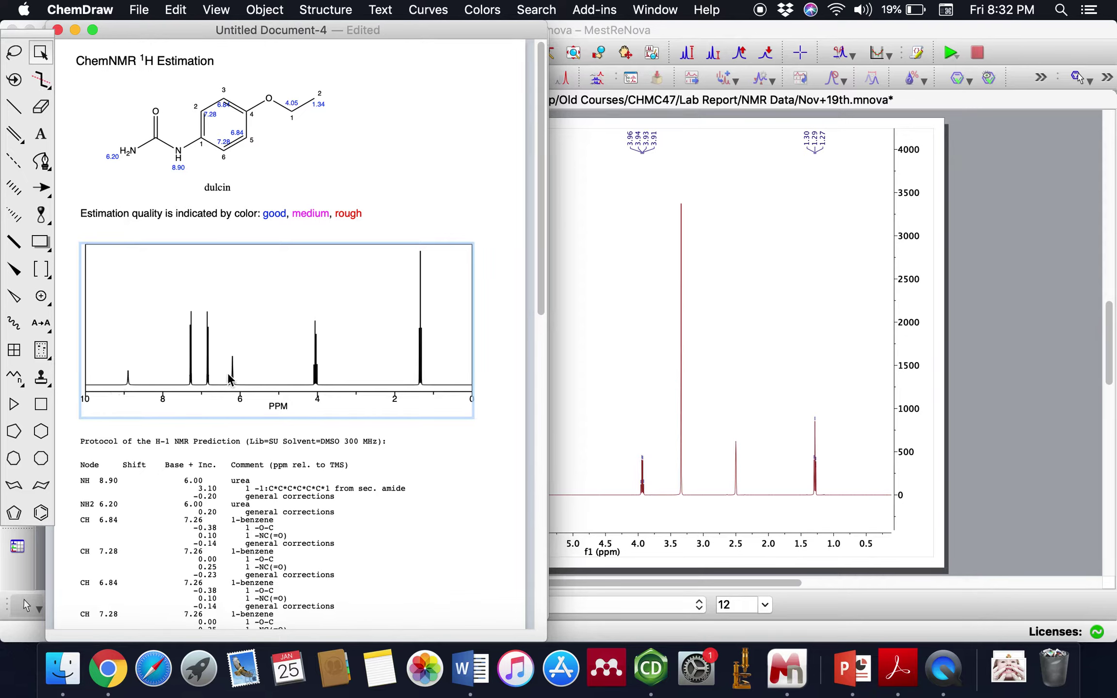
left_click(431, 474)
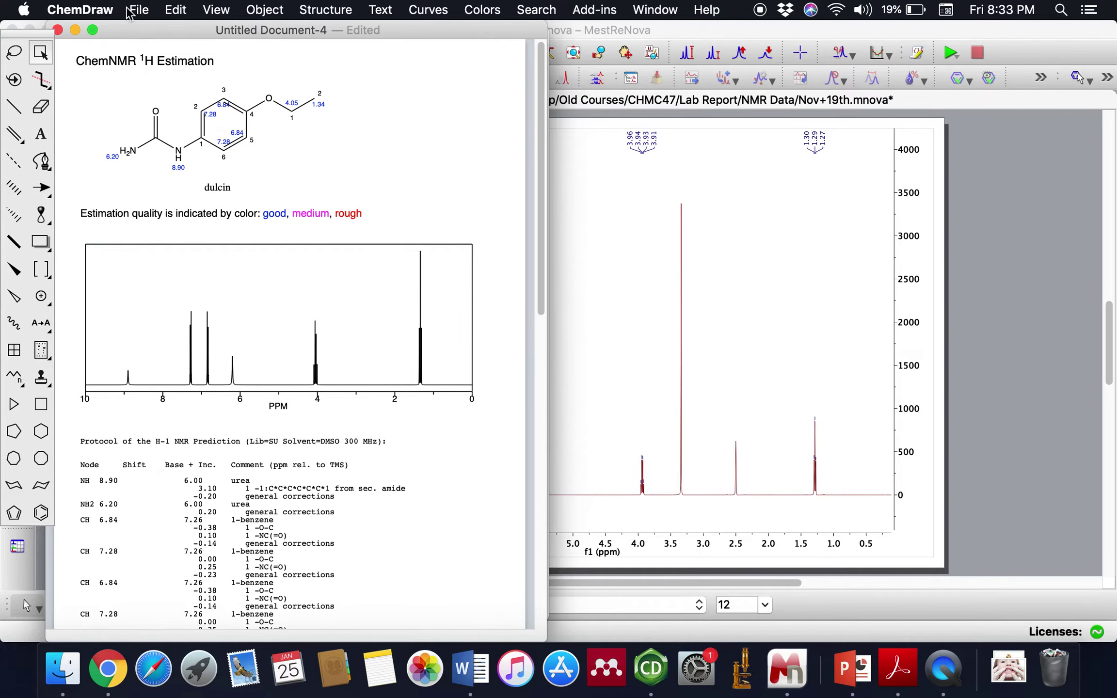
Minimise both ChemDraw documents and, in MestReNova, manually integrate the triplet at 1.29 ppm from about 1.36 to 1.21 ppm.
left_click(73, 31)
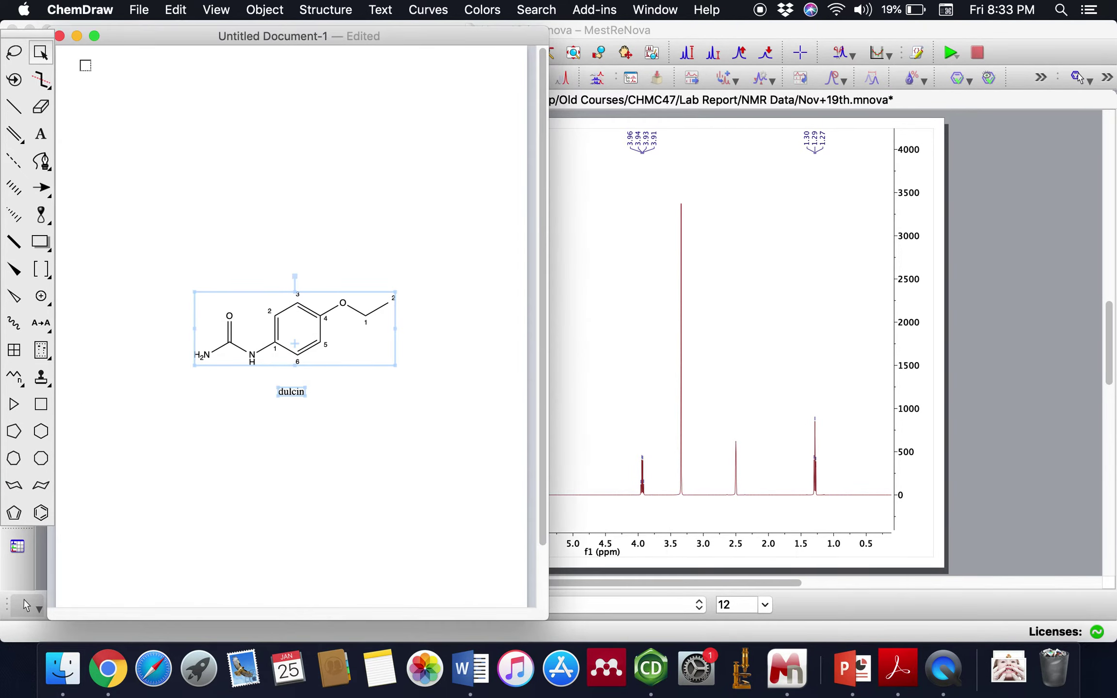
left_click(75, 30)
left_click(237, 269)
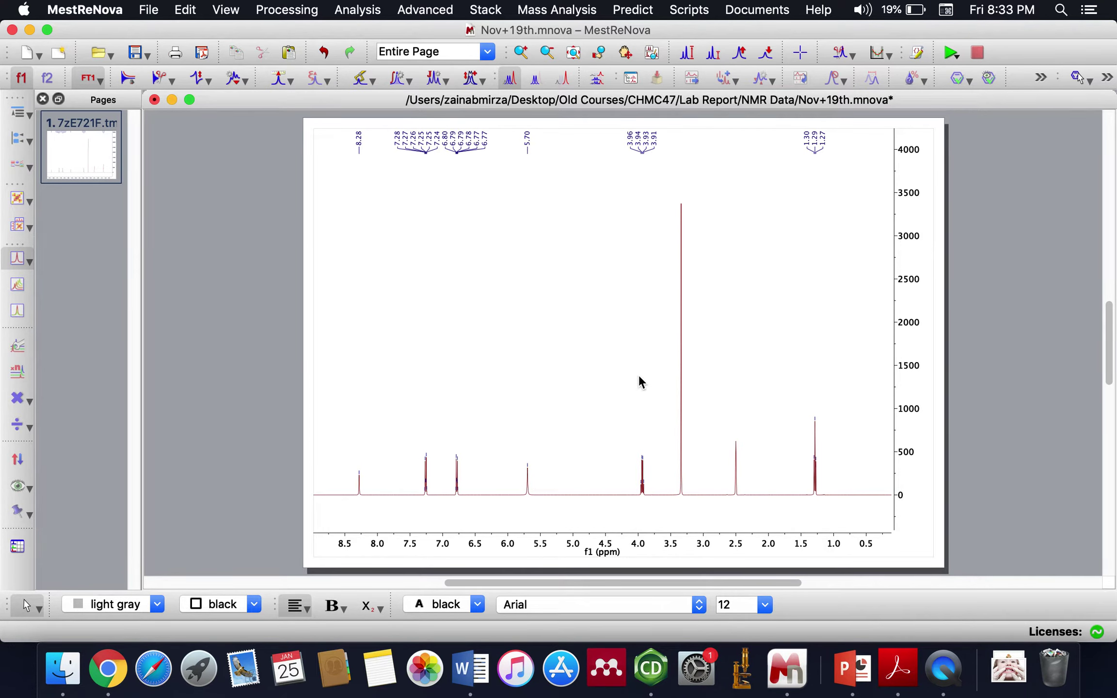
key("z")
left_click_drag(770, 431, 856, 435)
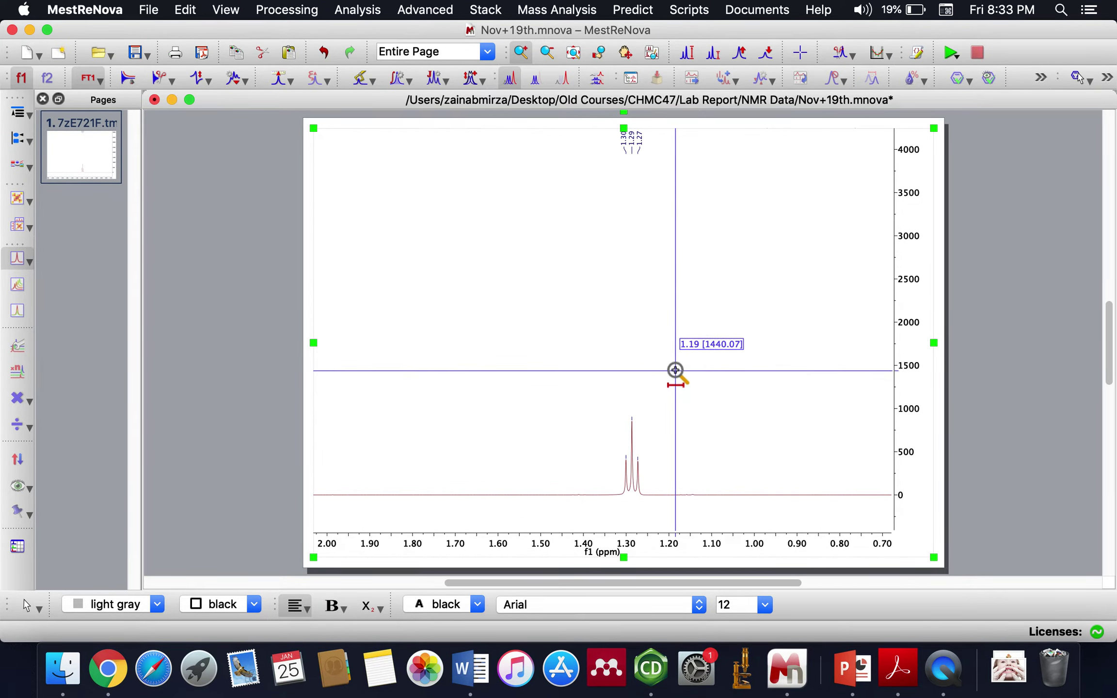
left_click(411, 88)
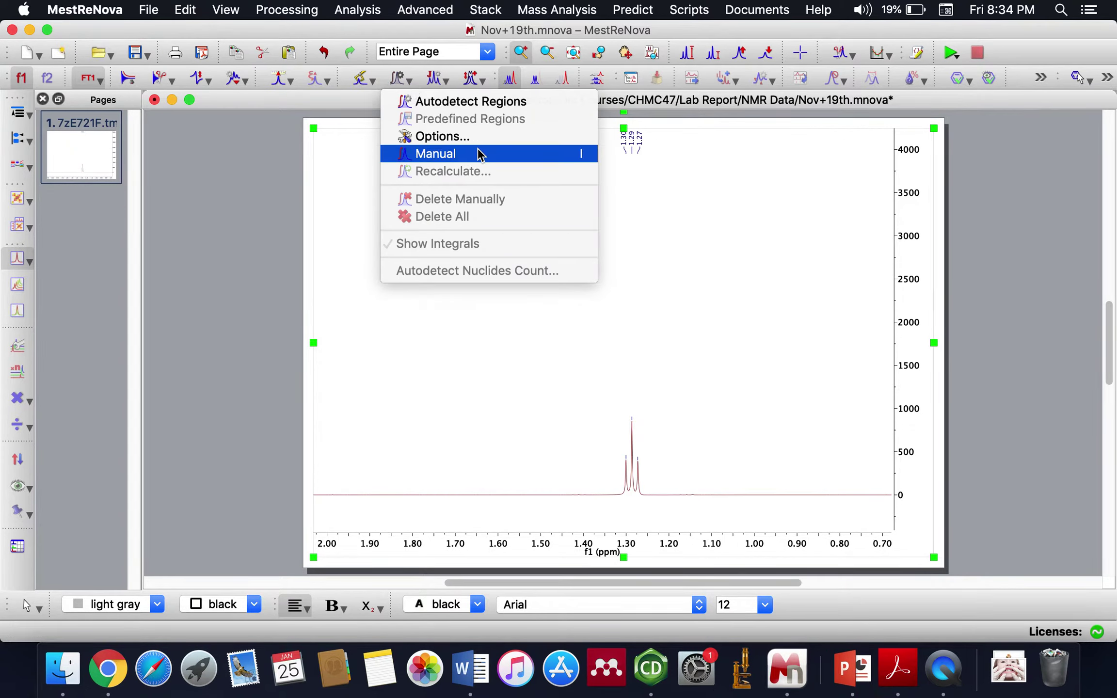
left_click(552, 160)
left_click(662, 493)
left_click_drag(662, 493, 601, 487)
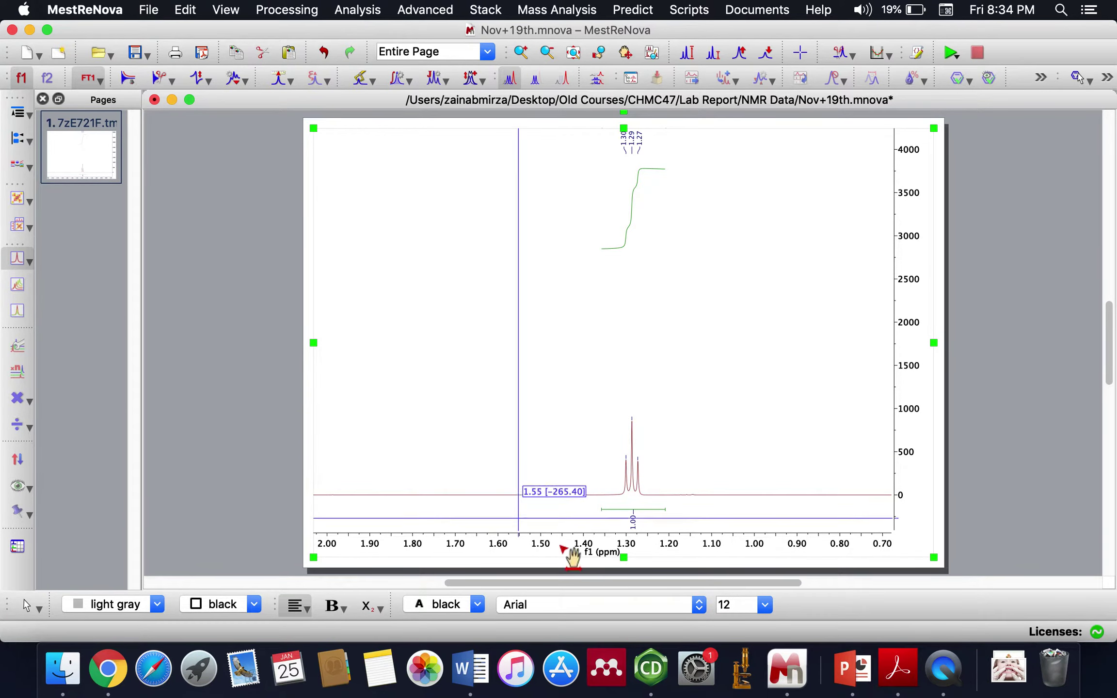
Switch to the ChemNMR 1H estimation in ChemDraw to check the proton assignment for the triplet, and return to MestReNova.
left_click(646, 650)
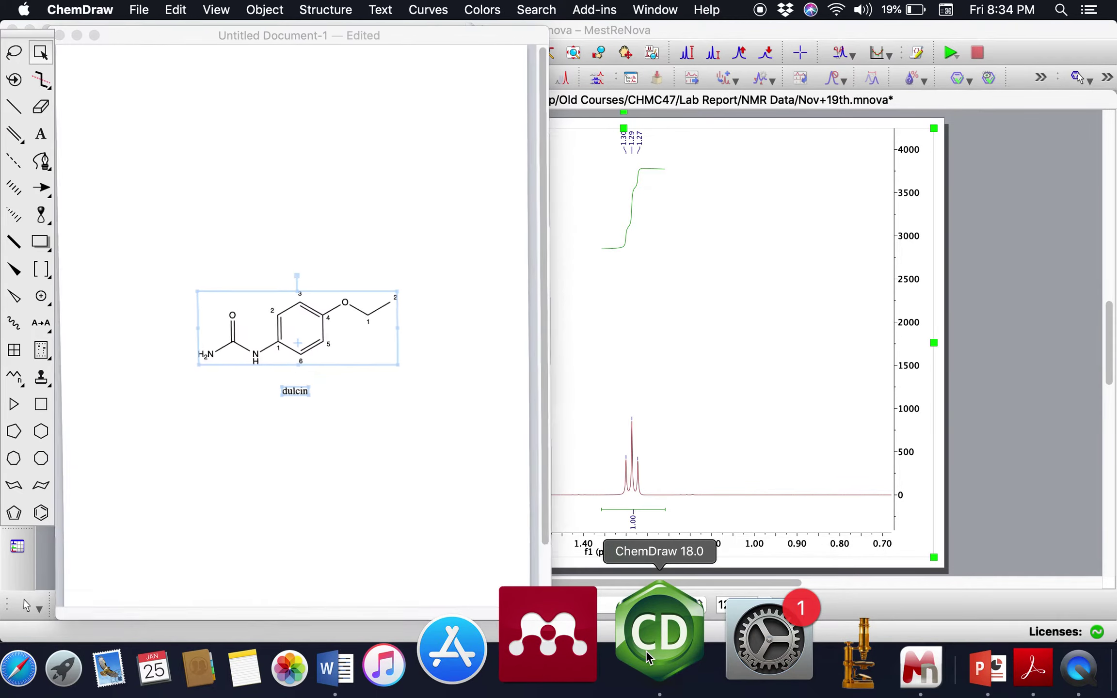
right_click(646, 650)
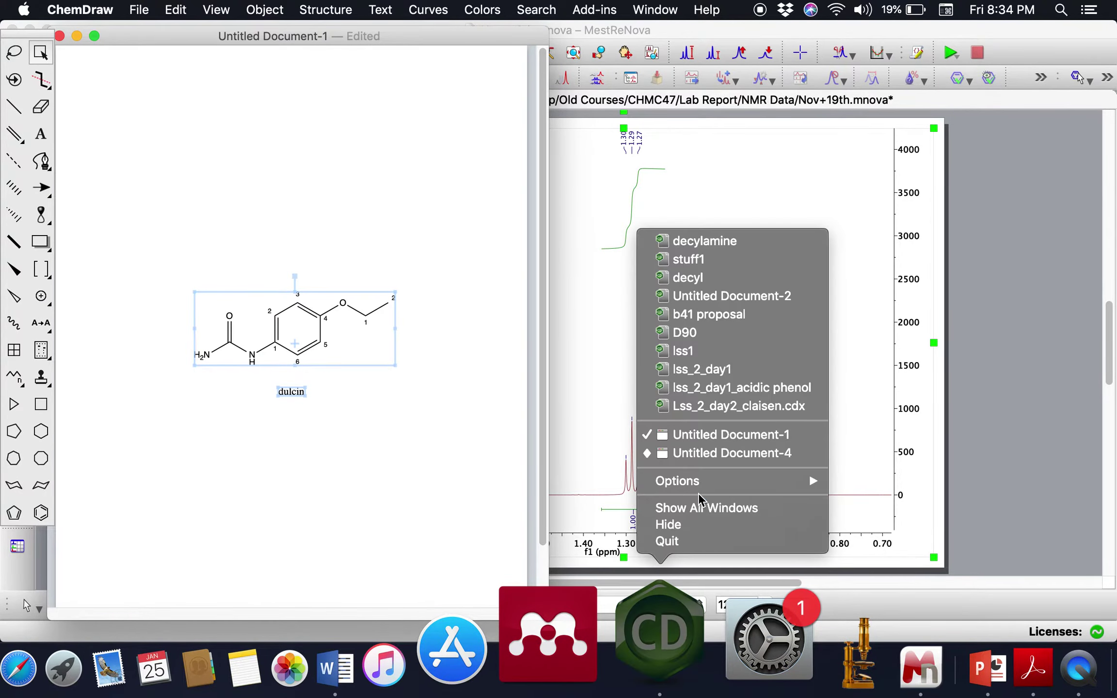
left_click(686, 460)
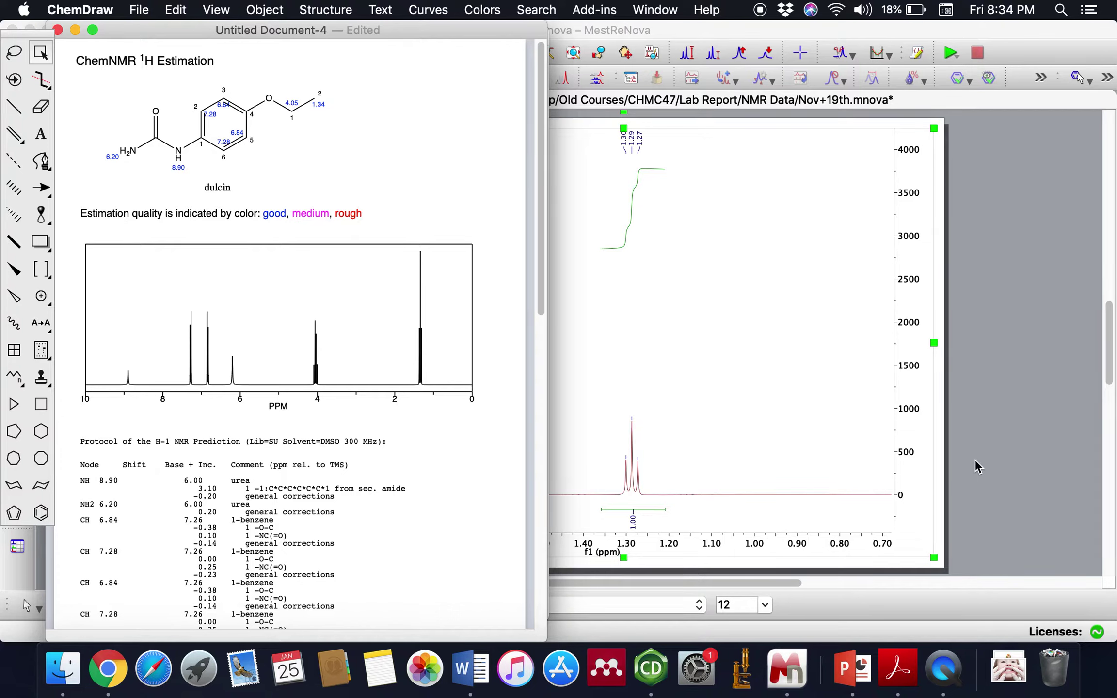
left_click(1028, 429)
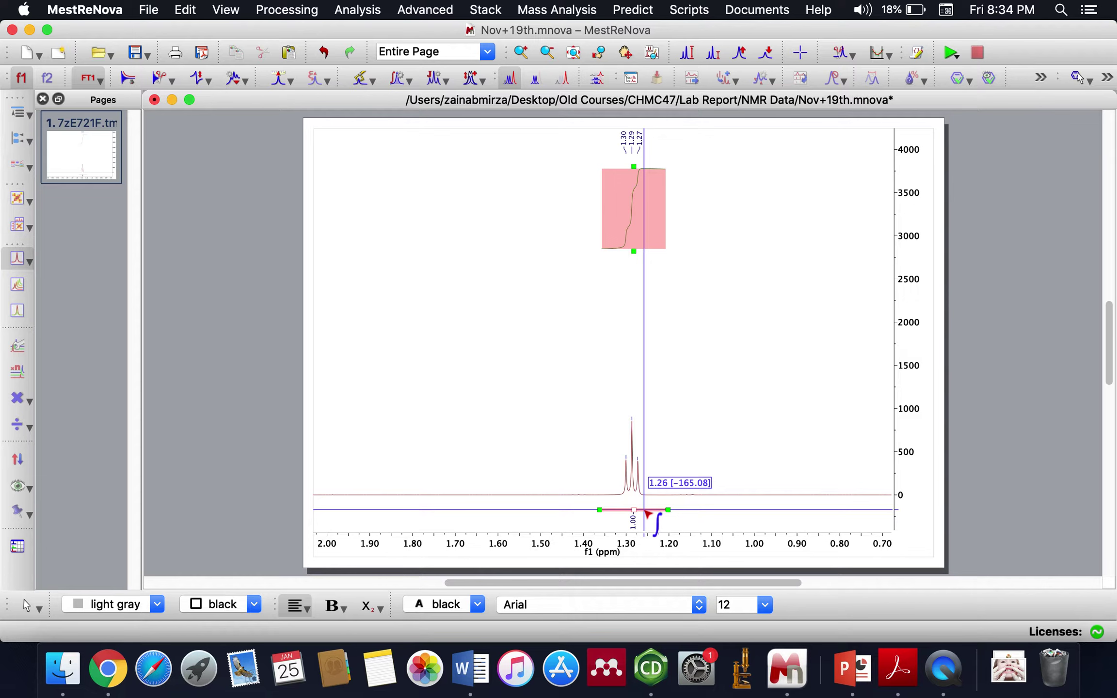
Set the normalized integral of the triplet at 1.29 ppm to 3.
right_click(646, 512)
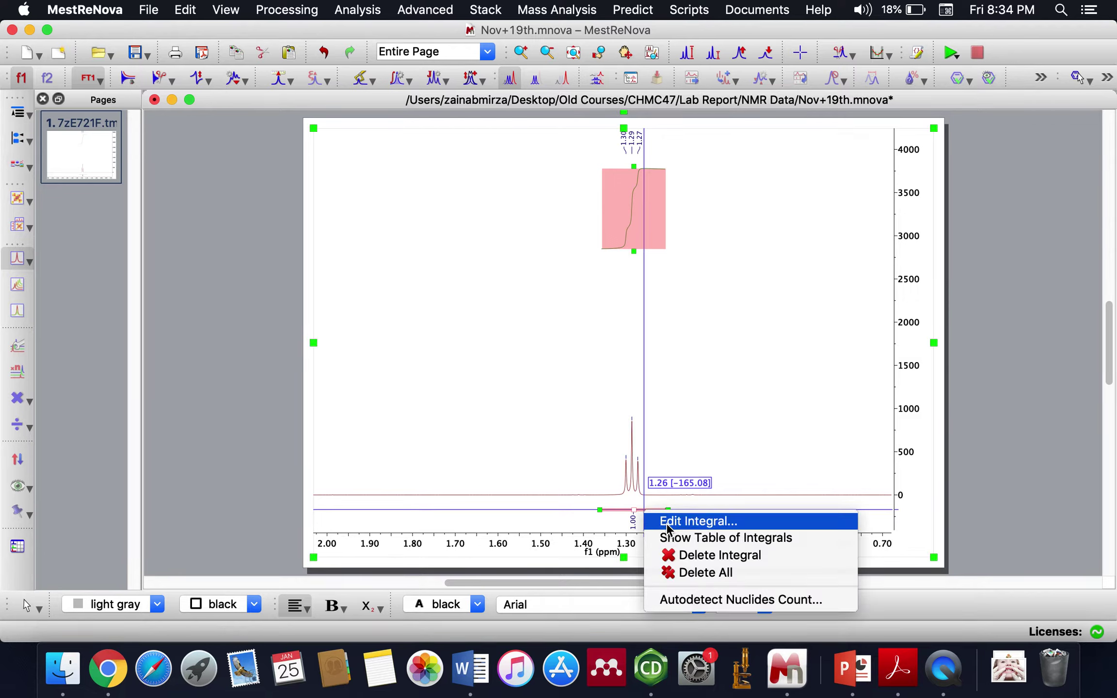
left_click(667, 523)
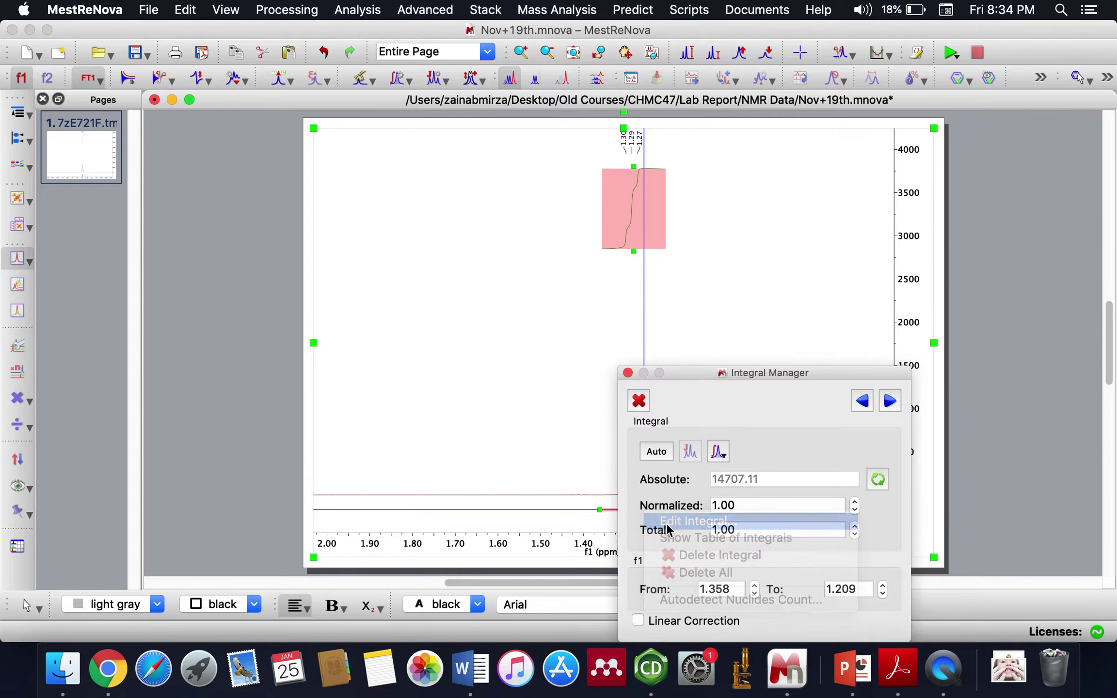
left_click_drag(703, 367, 806, 201)
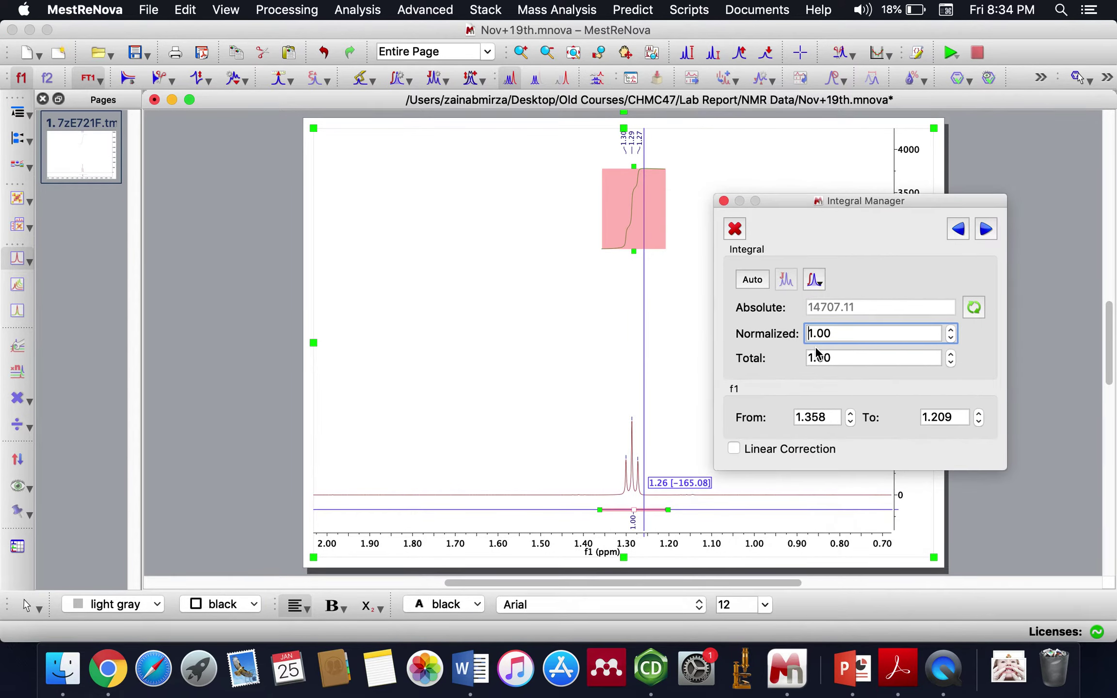
key("BackSpace")
type("3")
key("Return")
left_click(724, 200)
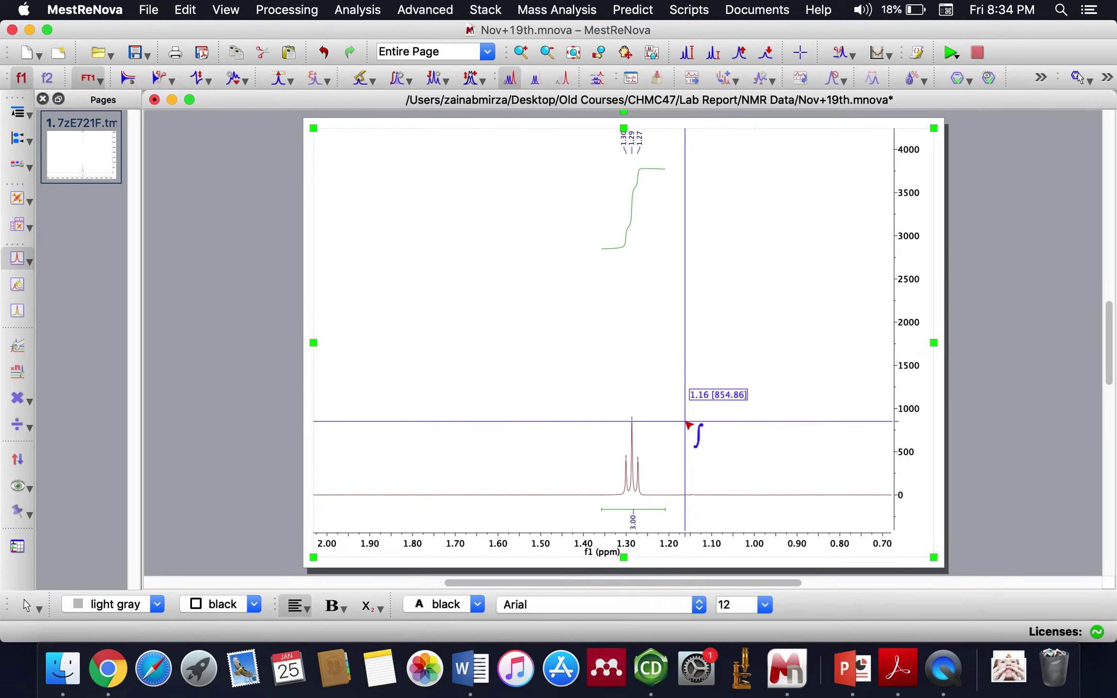
Integrate the quartet near 3.94 ppm from about 4.10 to 3.80 ppm and zoom in on it.
key("shift+z")
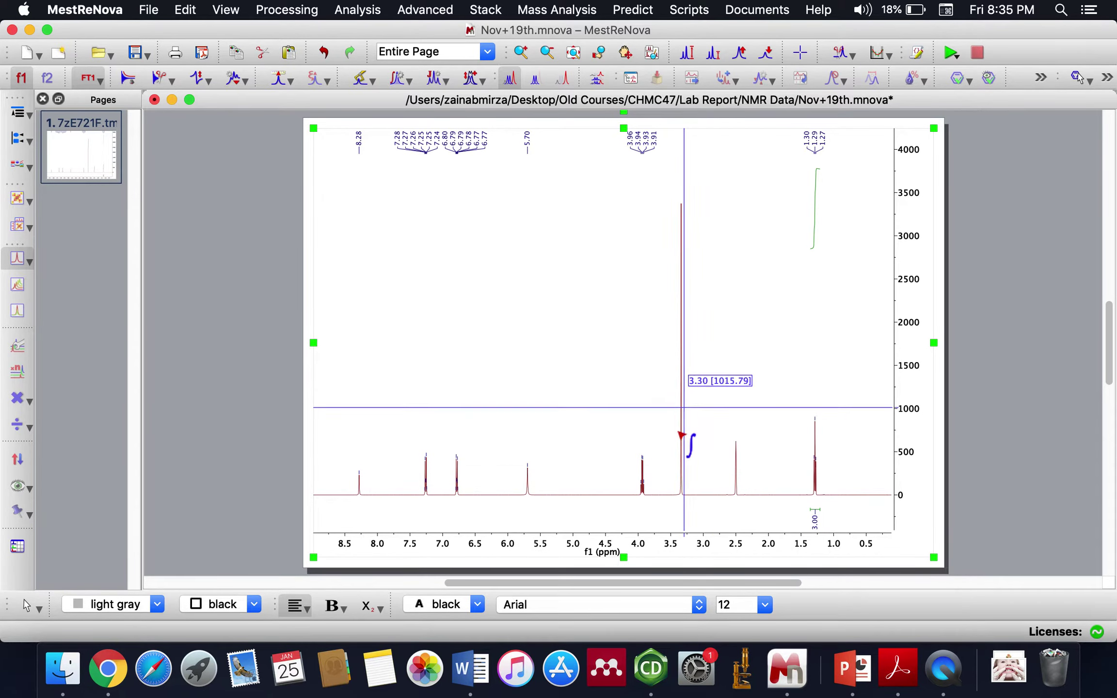
left_click_drag(652, 499, 633, 501)
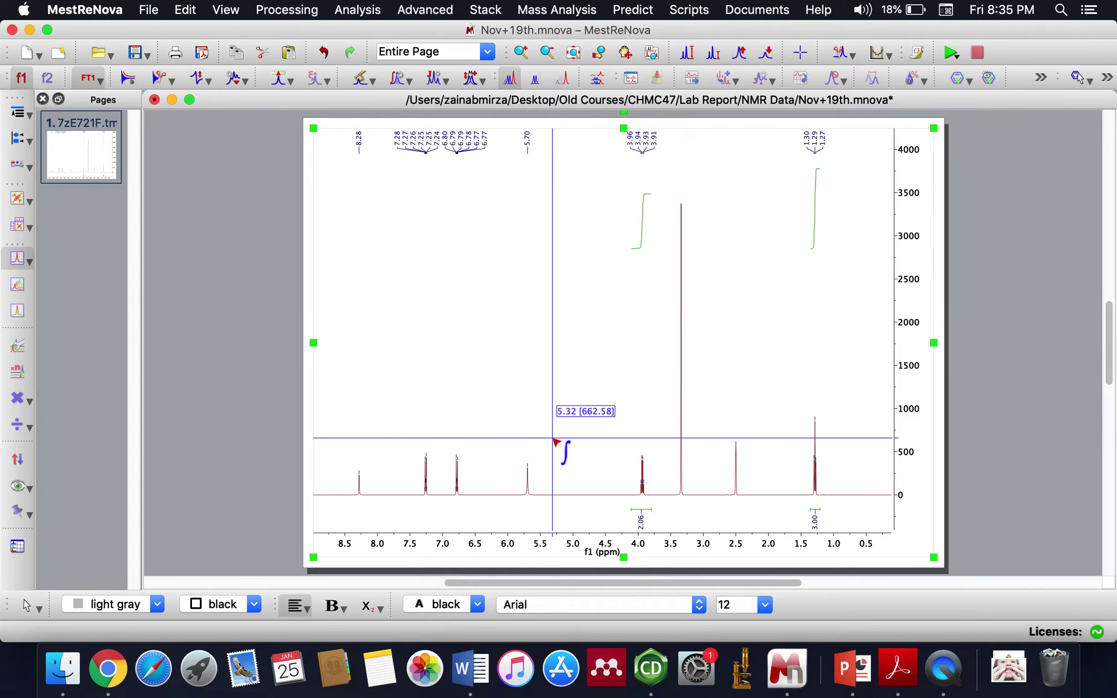
key("z")
left_click_drag(590, 465, 672, 469)
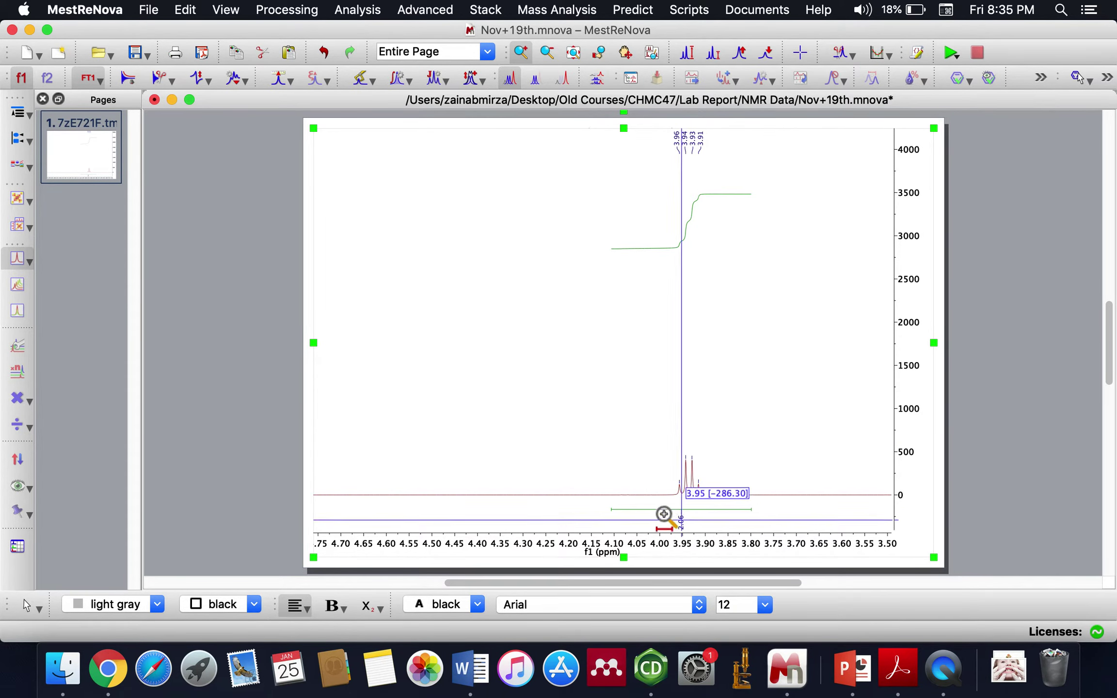
key("Escape")
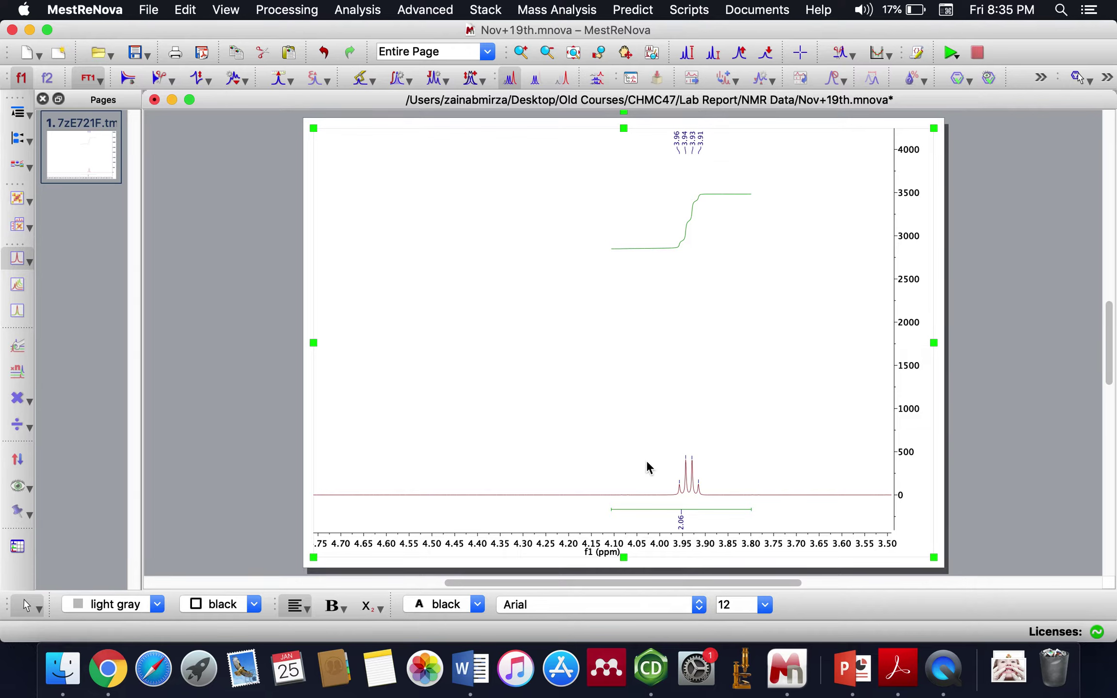
Delete the quartet's wide integral and integrate it again more tightly, from about 3.98 to 3.88 ppm.
left_click(648, 510)
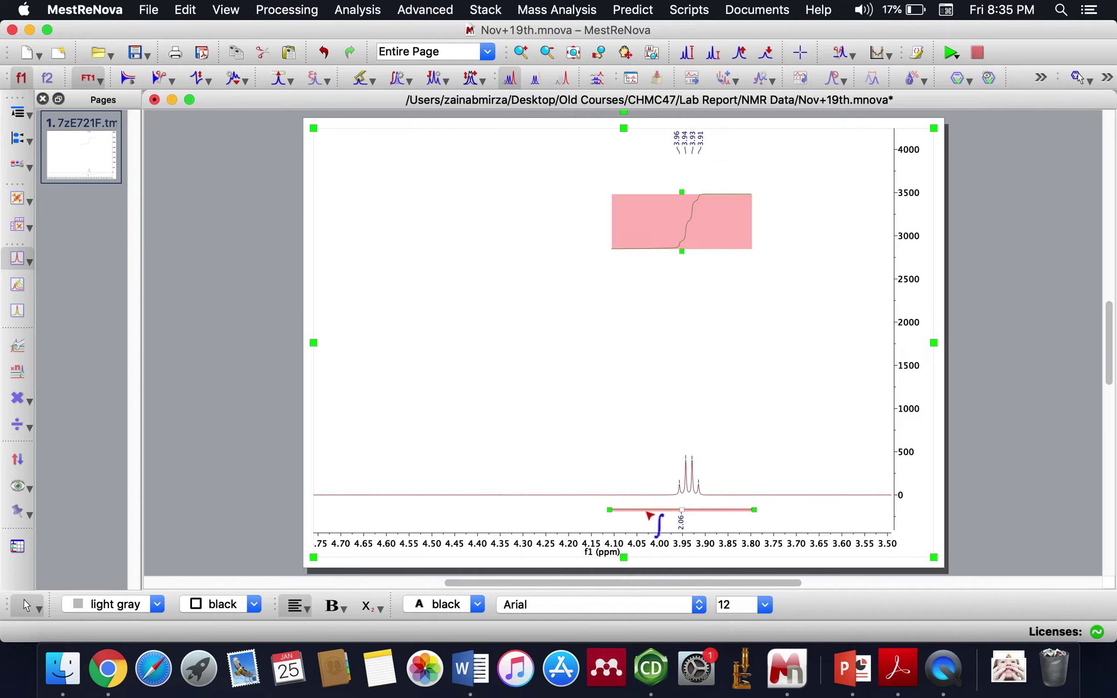
right_click(647, 512)
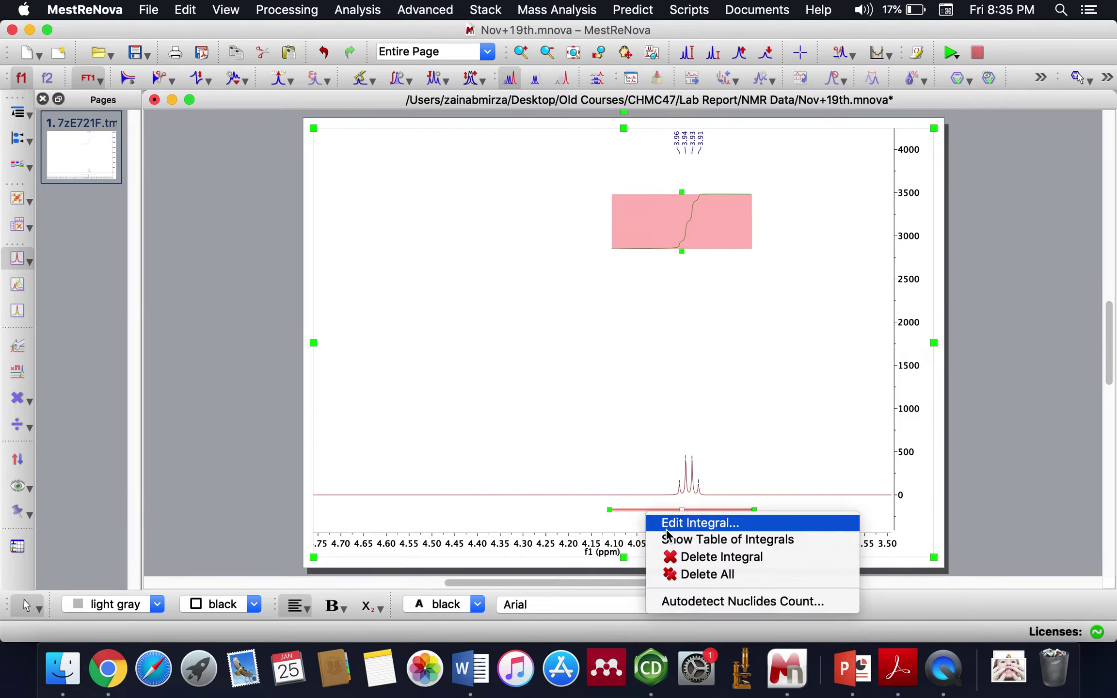
left_click(687, 562)
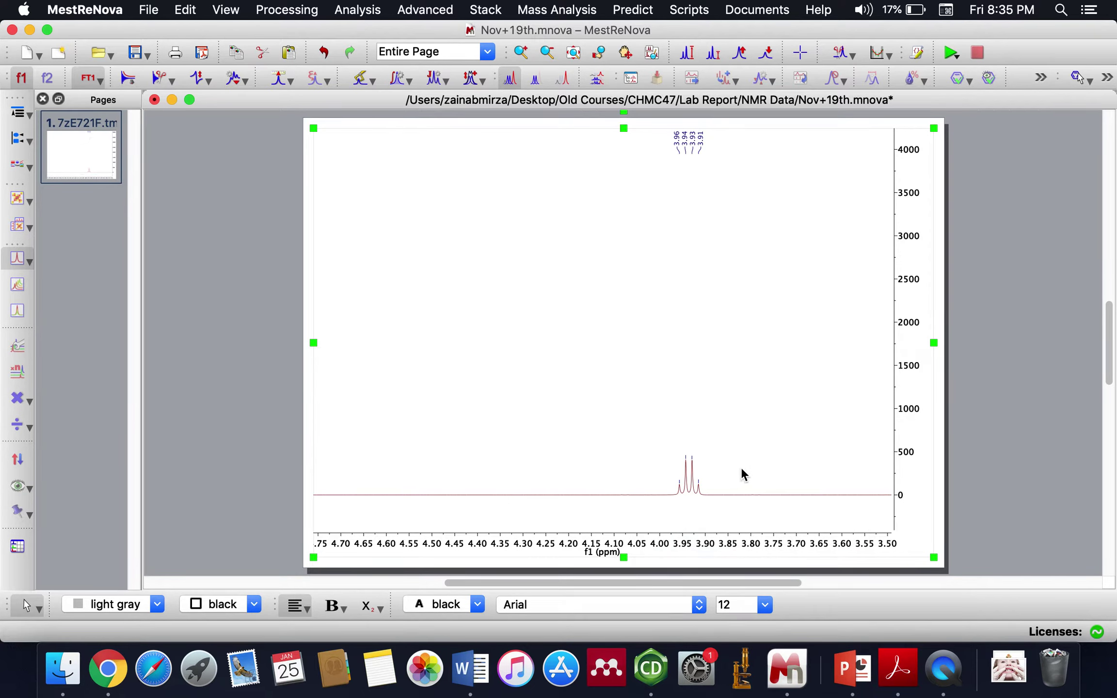
key("i")
left_click_drag(667, 516, 715, 504)
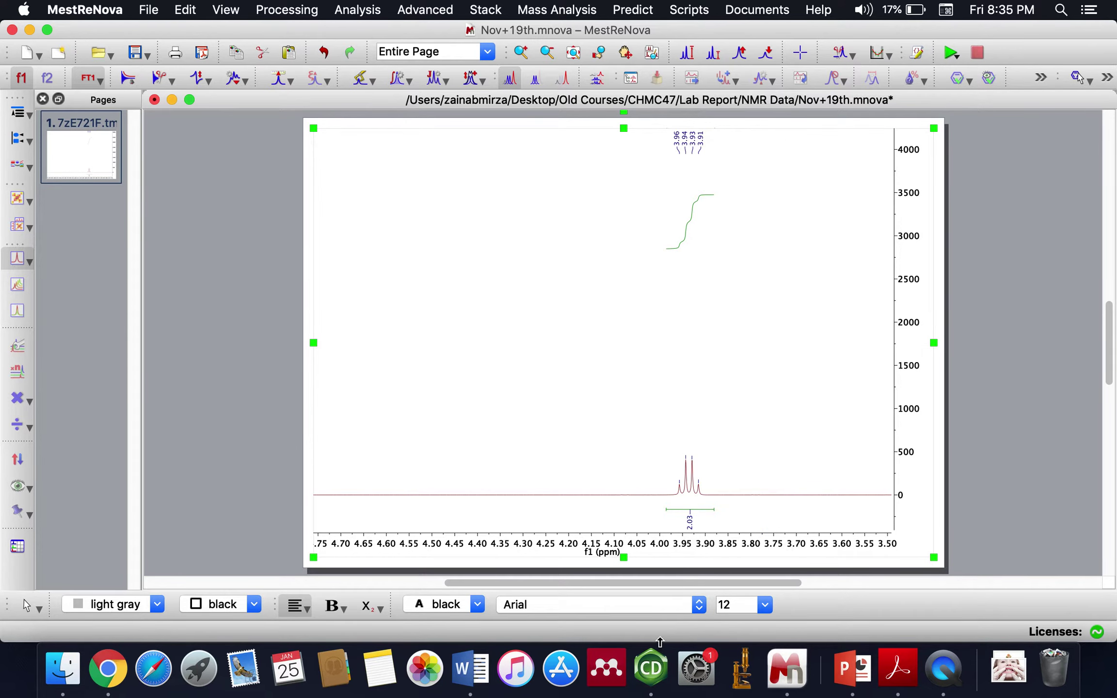
Switch to the ChemNMR 1H estimation in ChemDraw to compare the quartet's integral with the predicted structure.
right_click(651, 635)
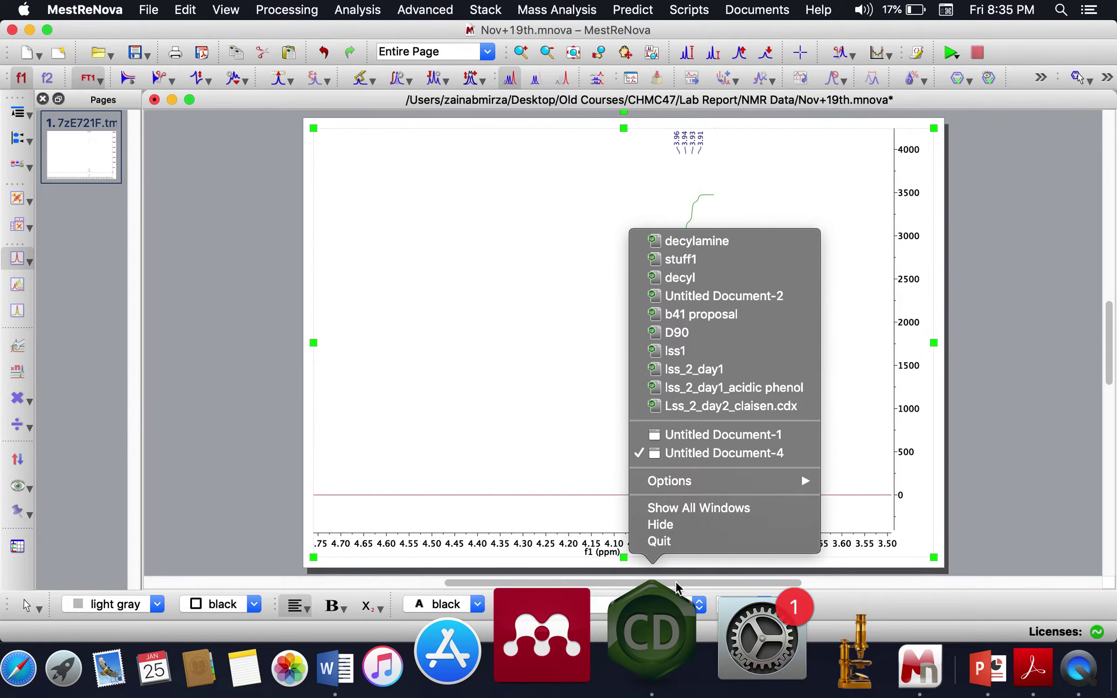
left_click(703, 455)
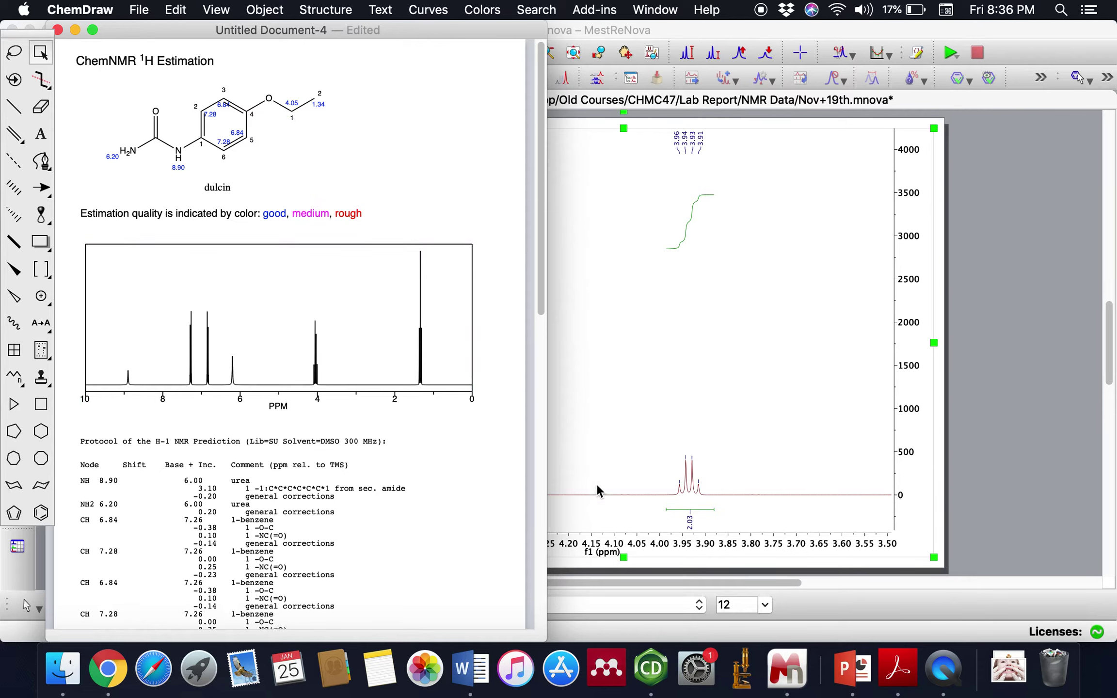
Switch back to MestReNova and integrate the signals at 5.70, 6.78, 7.26 and 8.28 ppm separately.
left_click(778, 421)
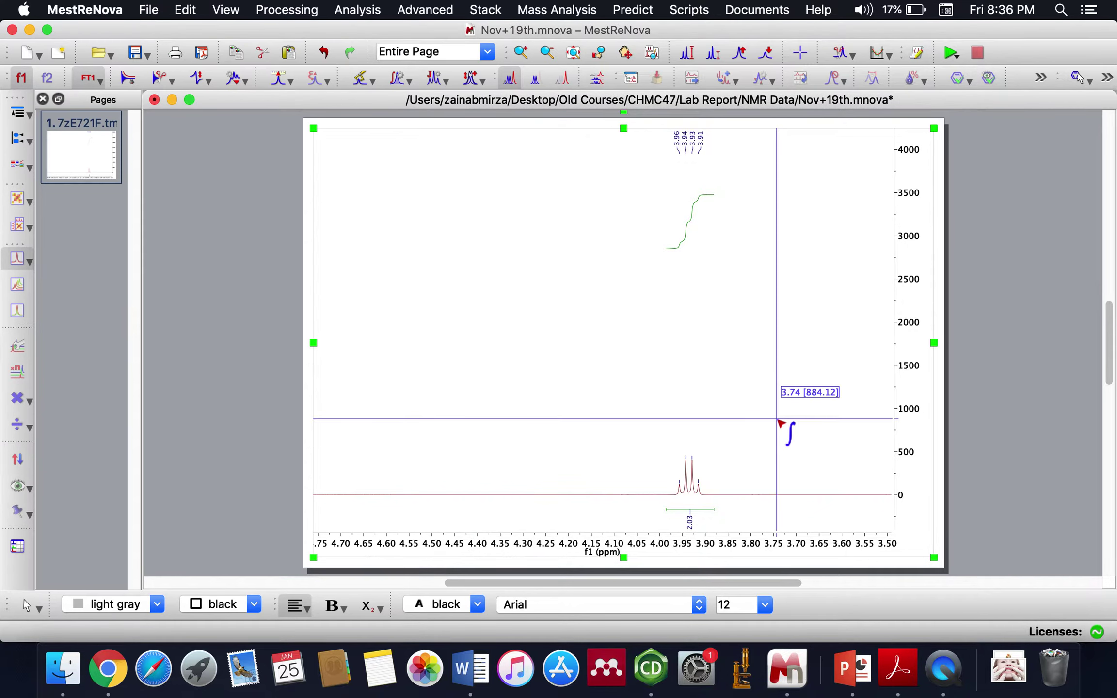
key("shift+z")
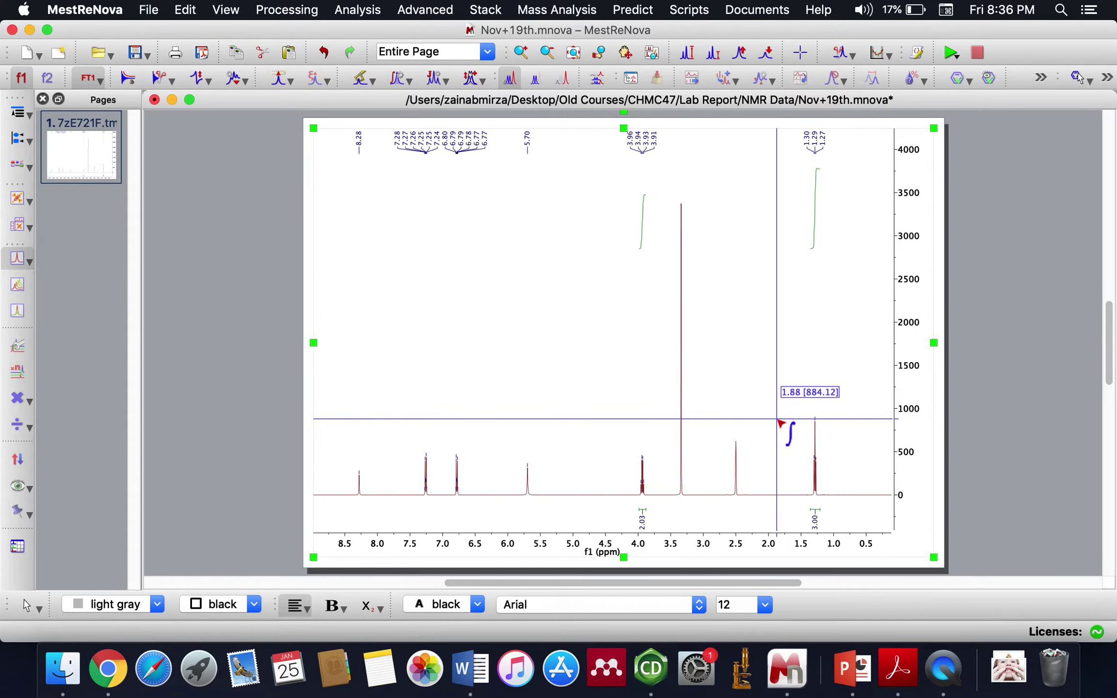
key("z")
left_click_drag(541, 504, 336, 517)
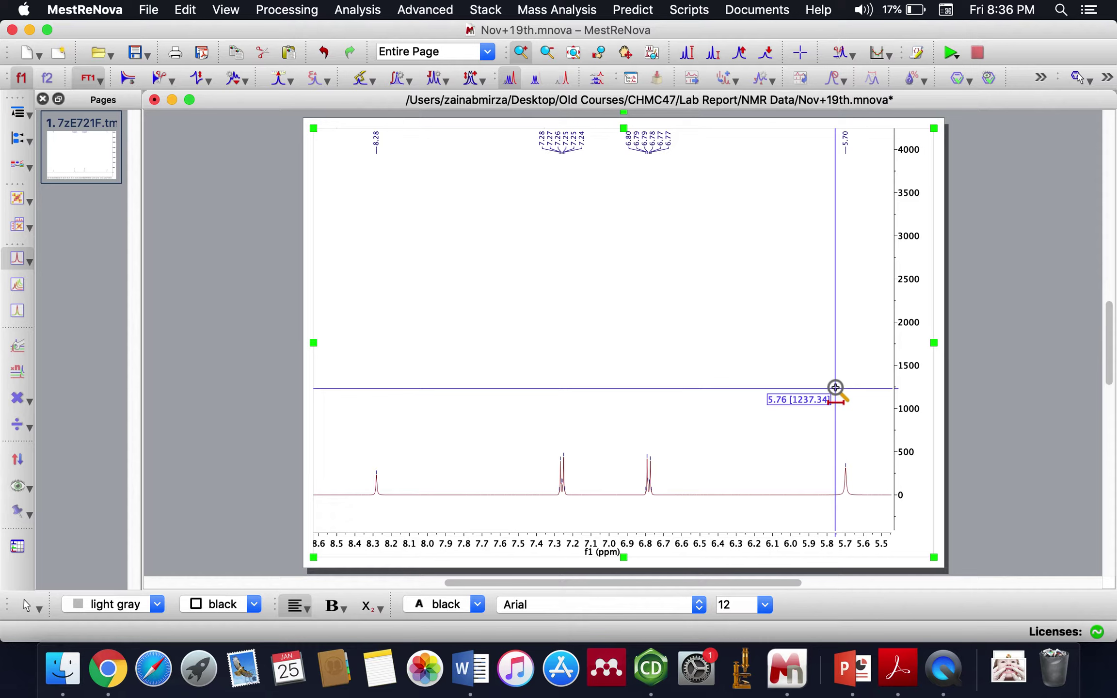
key("i")
left_click_drag(858, 500, 838, 505)
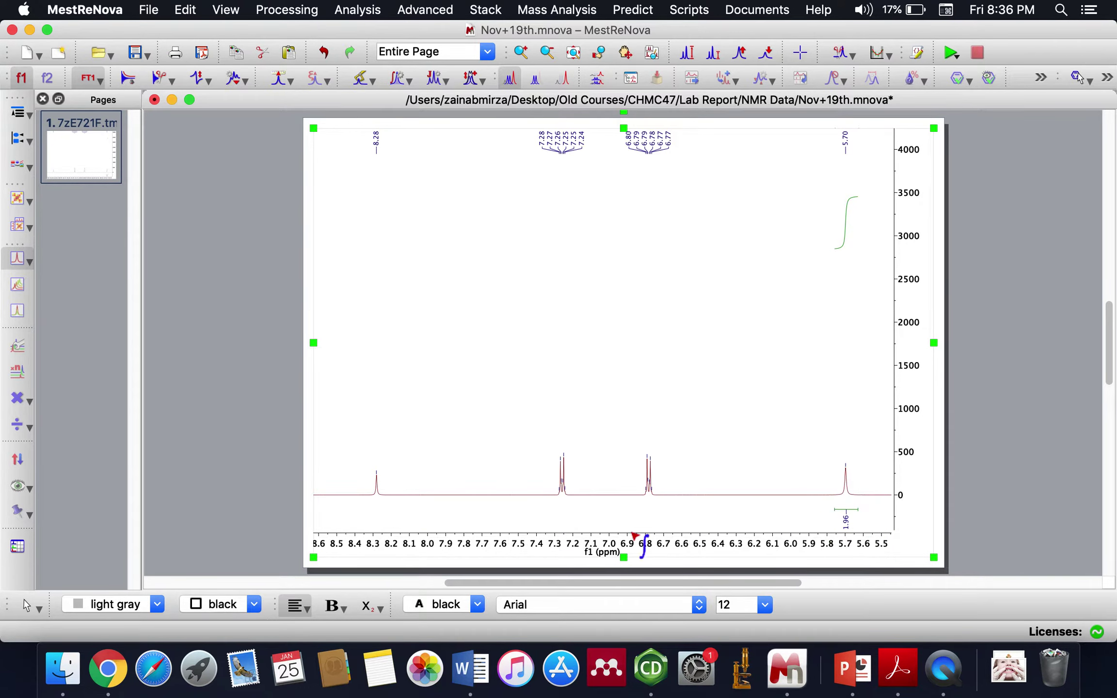
left_click_drag(668, 518, 546, 518)
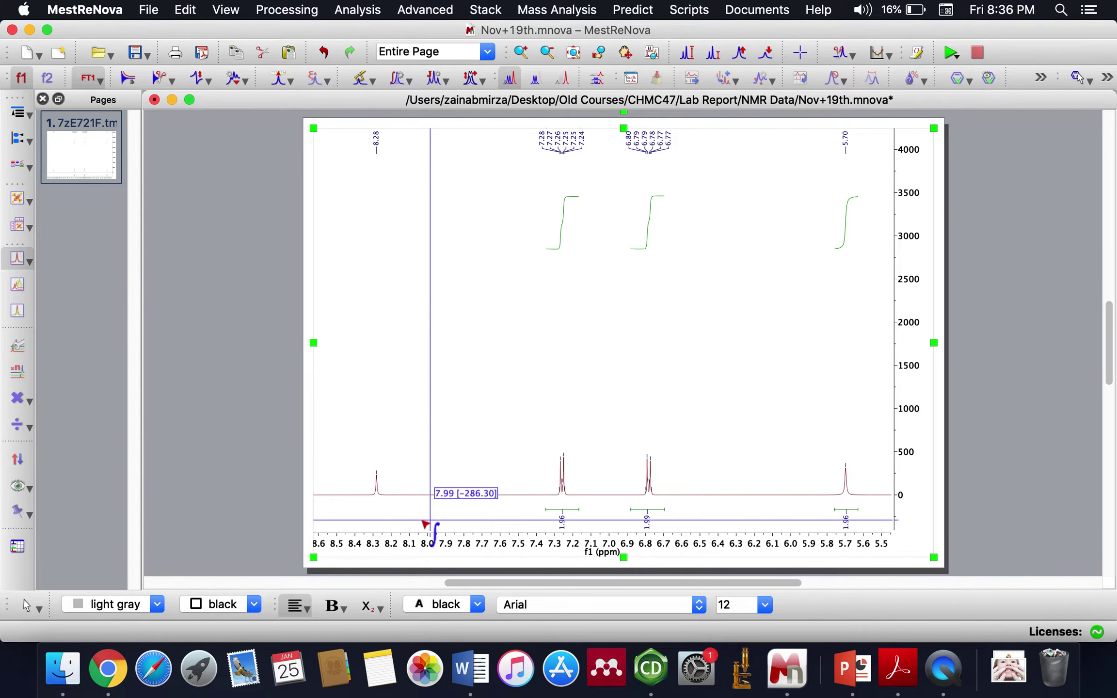
left_click_drag(383, 517, 371, 517)
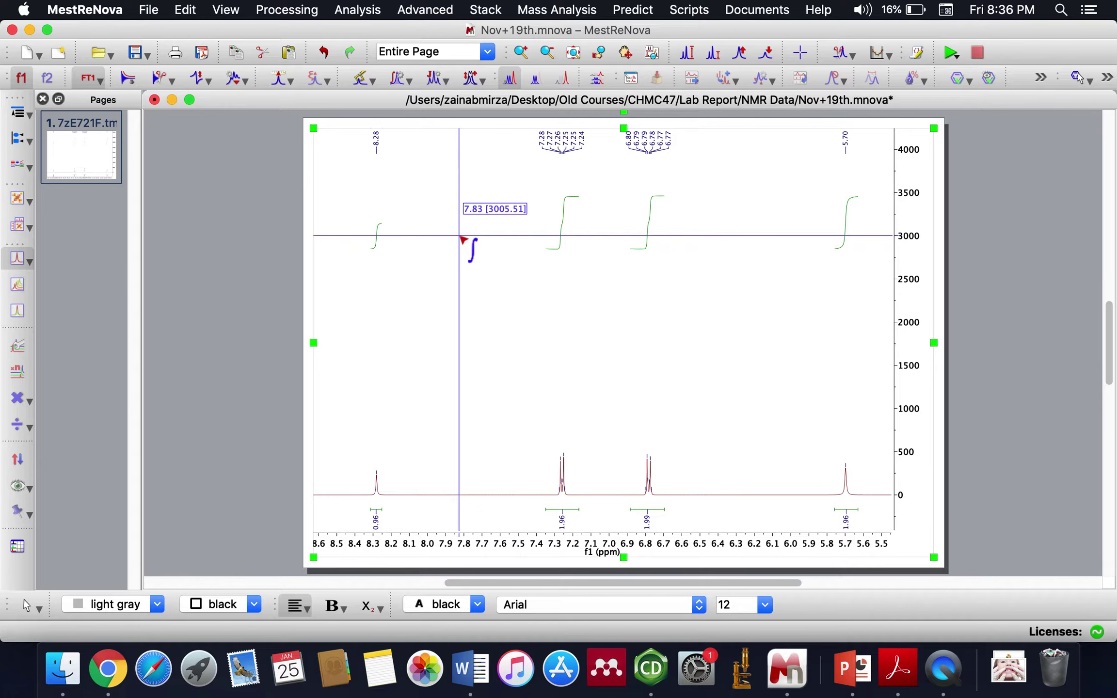
Switch to ChemDraw, compare the new integrals with the ChemNMR 1H estimation in Untitled Document-4, and move its windows off the spectrum.
left_click(647, 665)
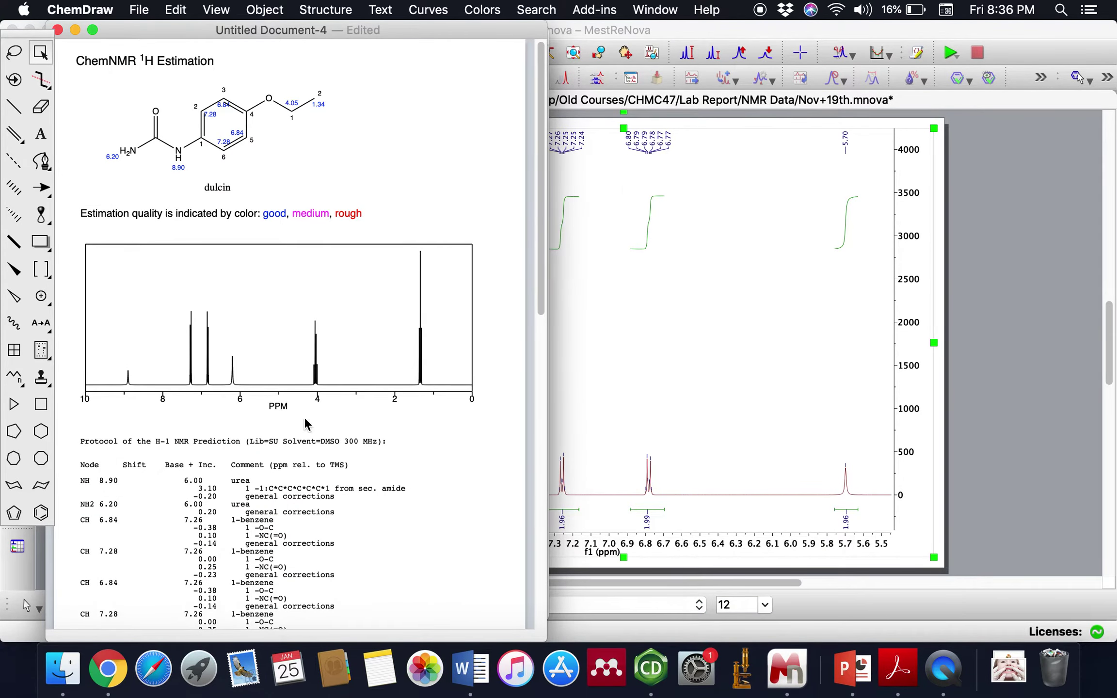
left_click_drag(460, 30, 345, 35)
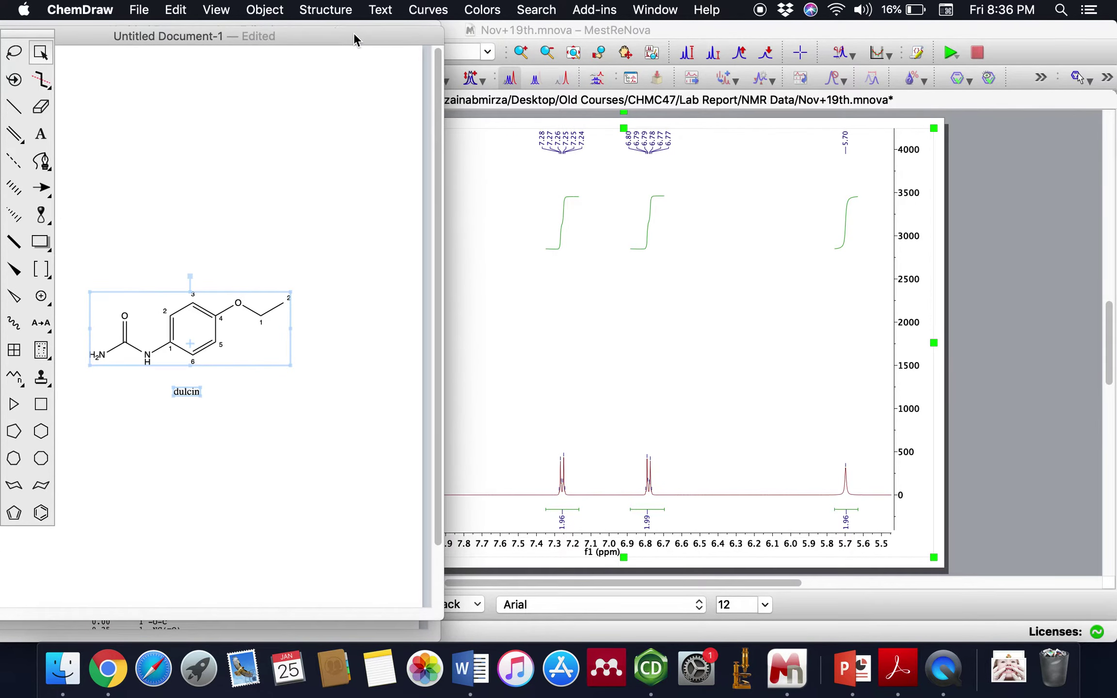
right_click(648, 630)
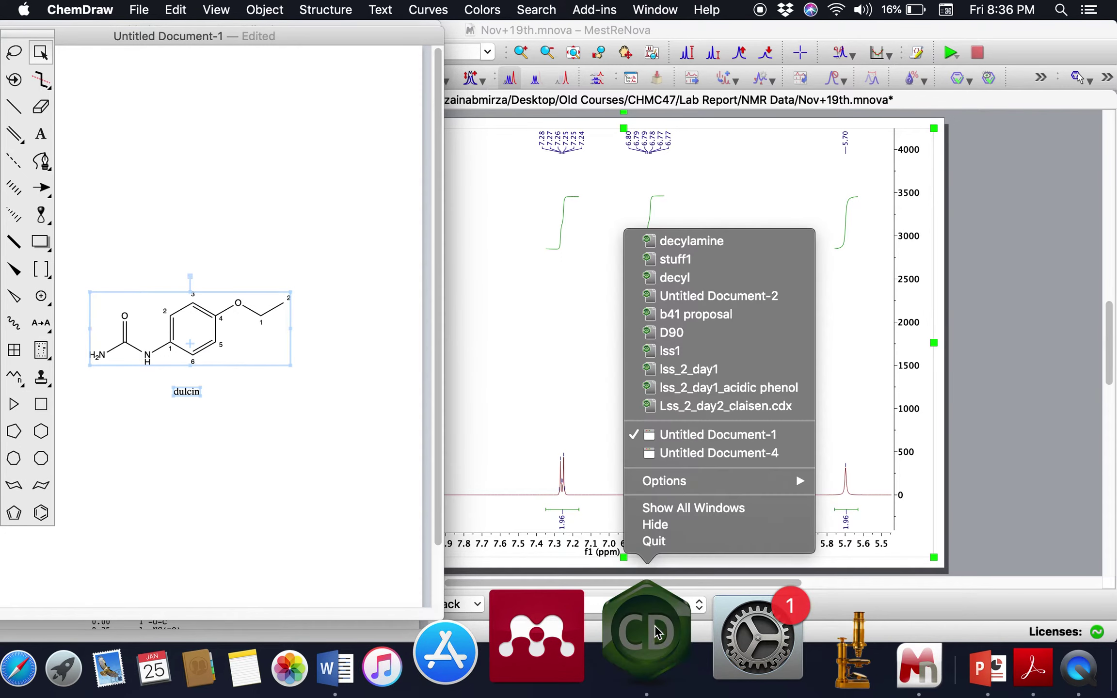
left_click(696, 452)
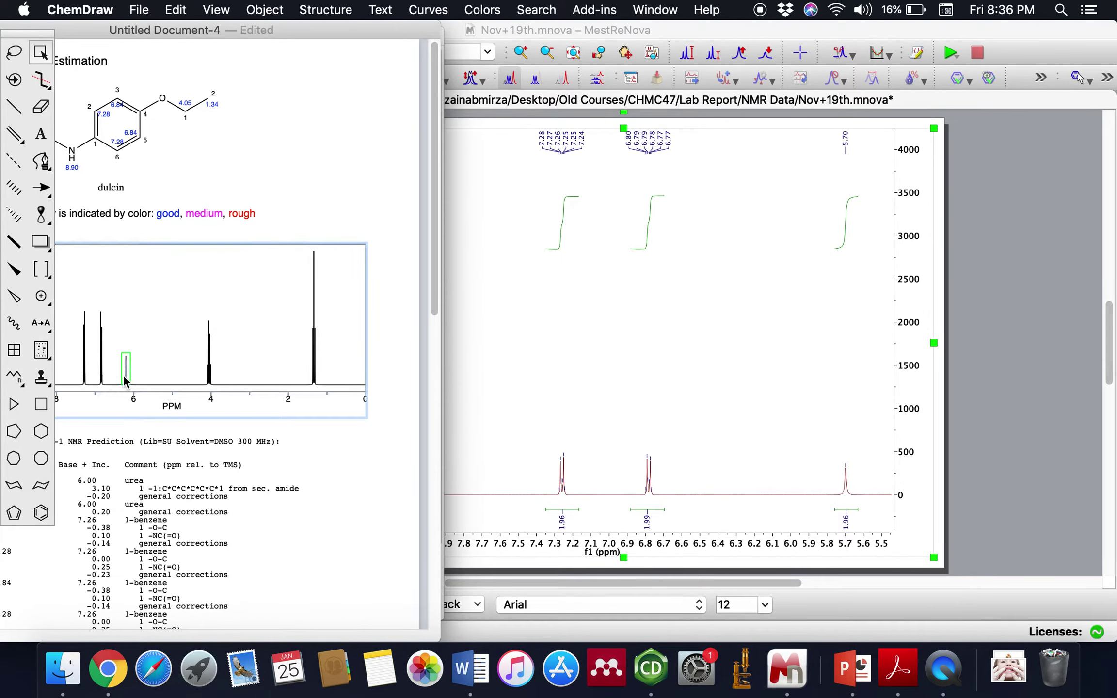
left_click_drag(295, 25, 391, 27)
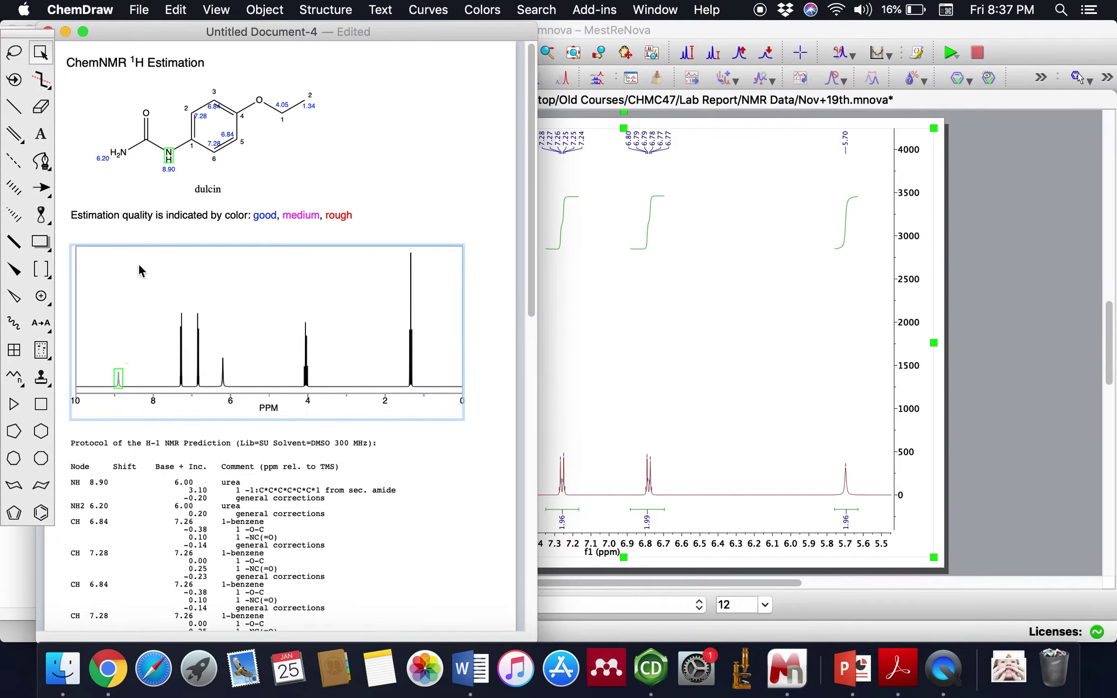
left_click_drag(187, 35, 2, 26)
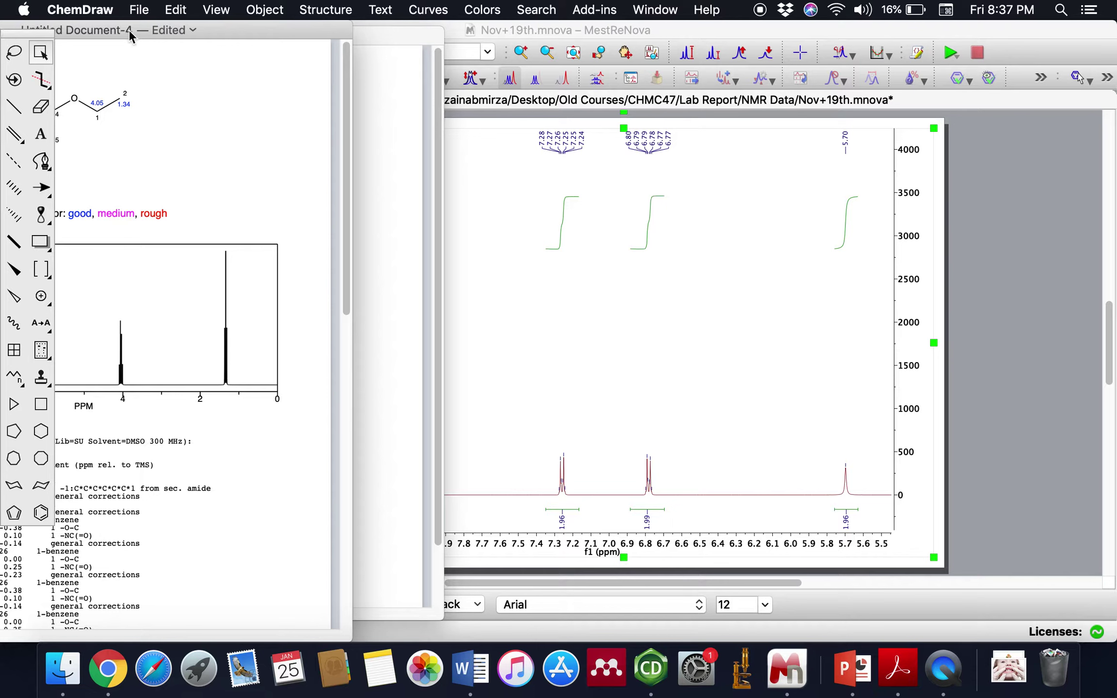
left_click_drag(386, 30, 212, 45)
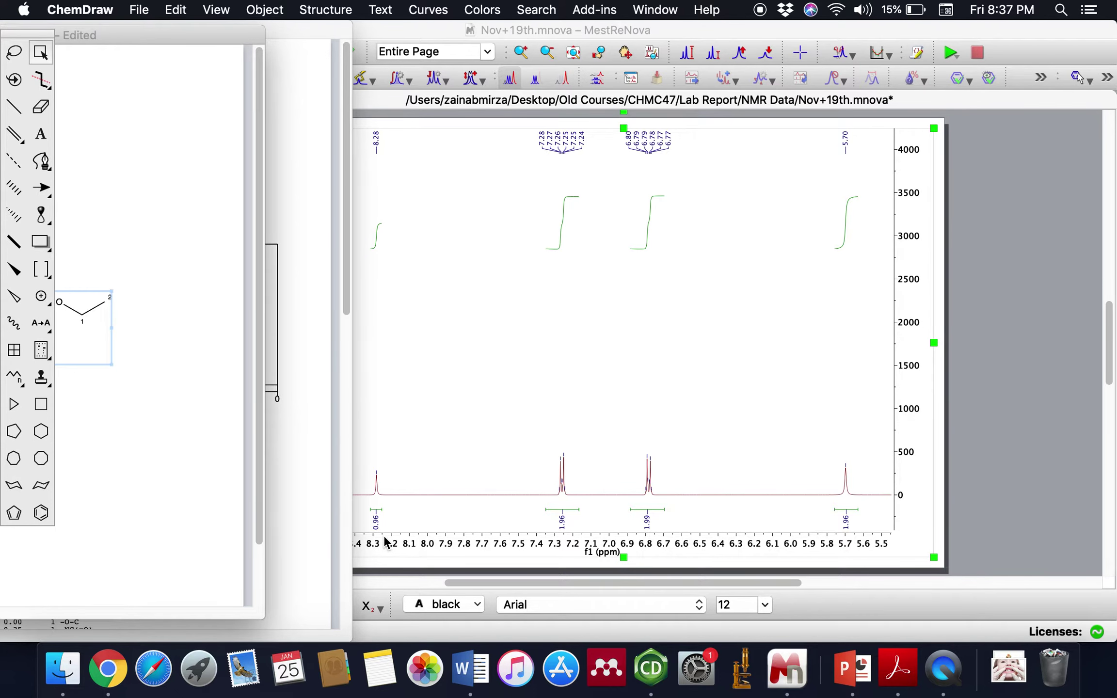
Return to MestReNova, leave integration, and manually define a multiplet over the triplet at 1.29 ppm, from about 1.60 to 0.99 ppm.
left_click(609, 417)
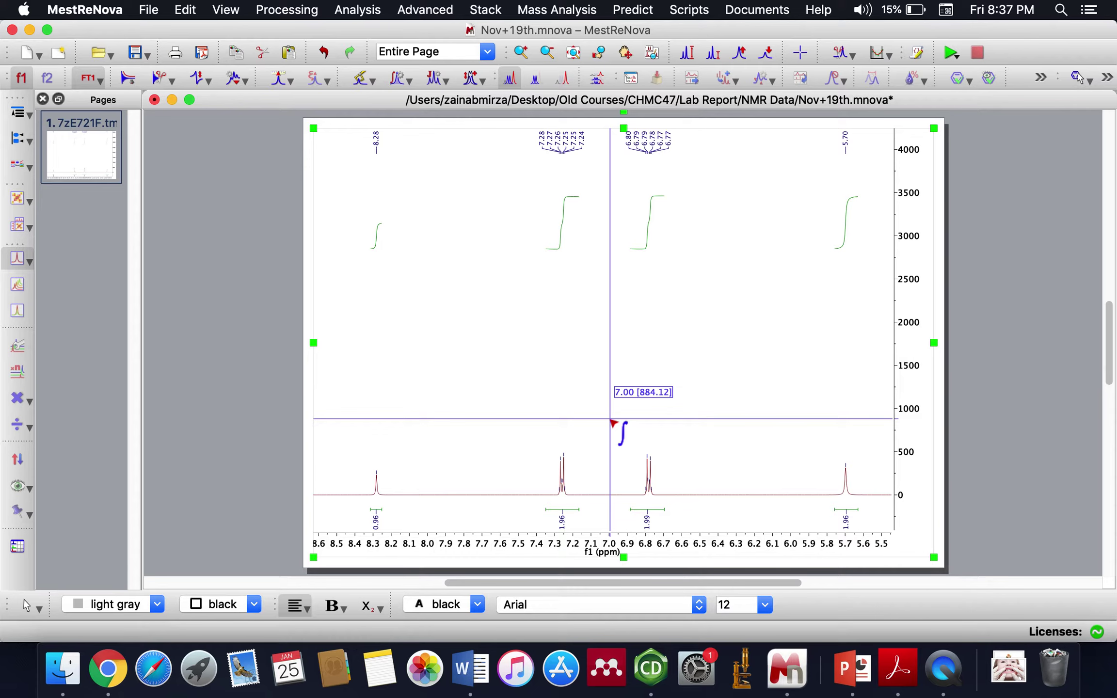
key("Escape")
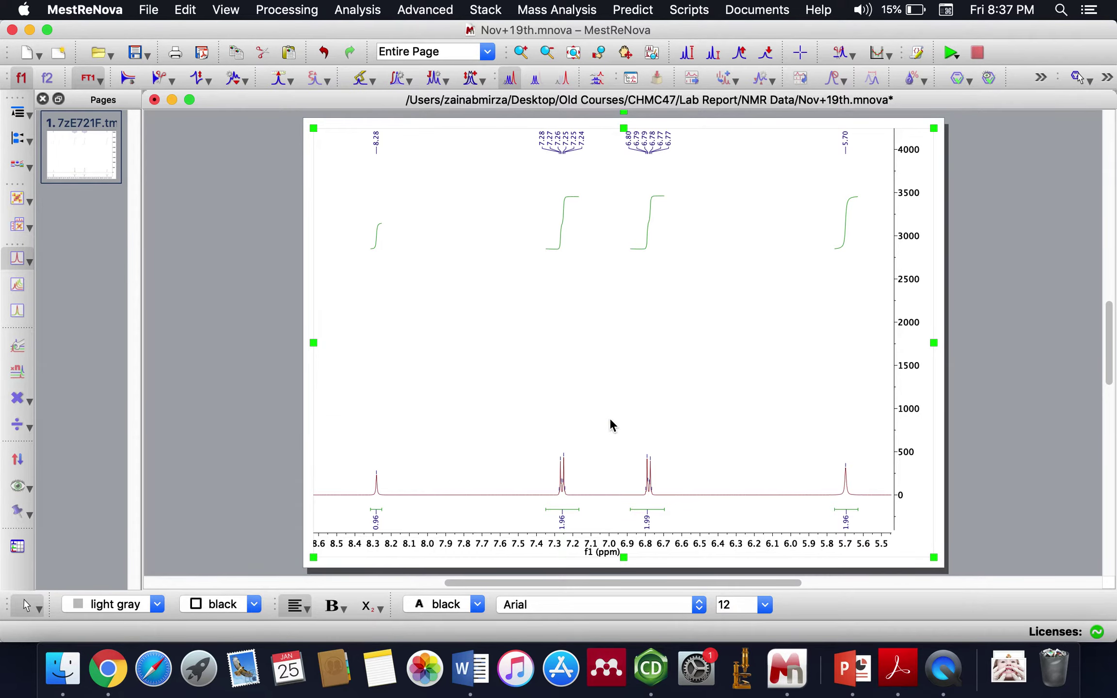
key("f")
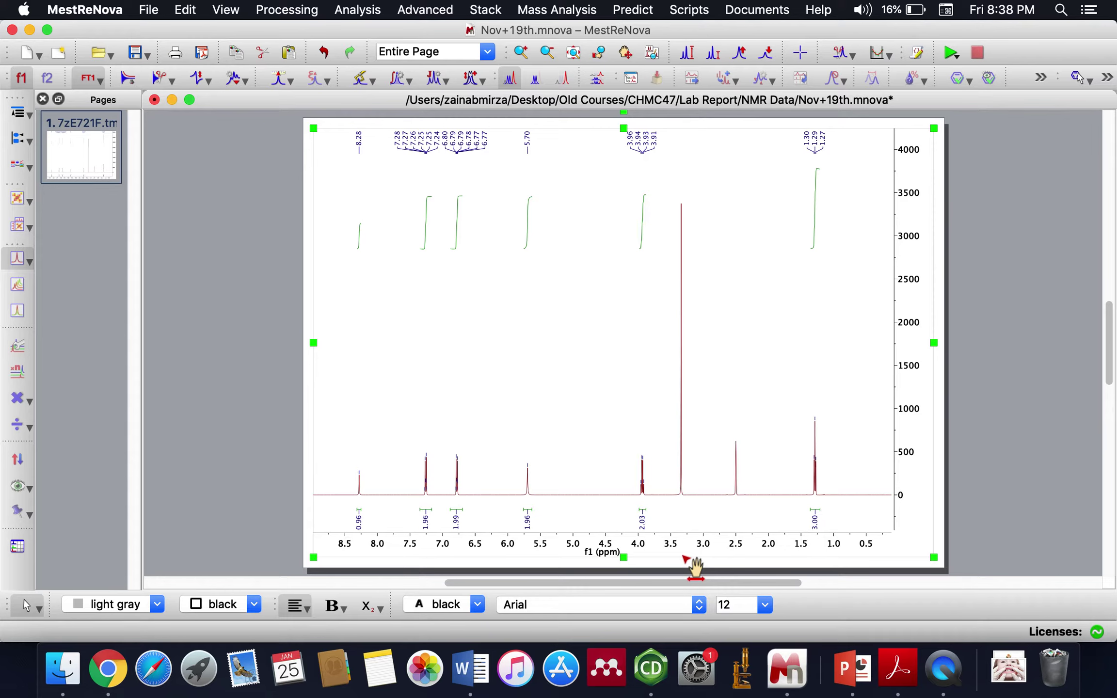
left_click(447, 82)
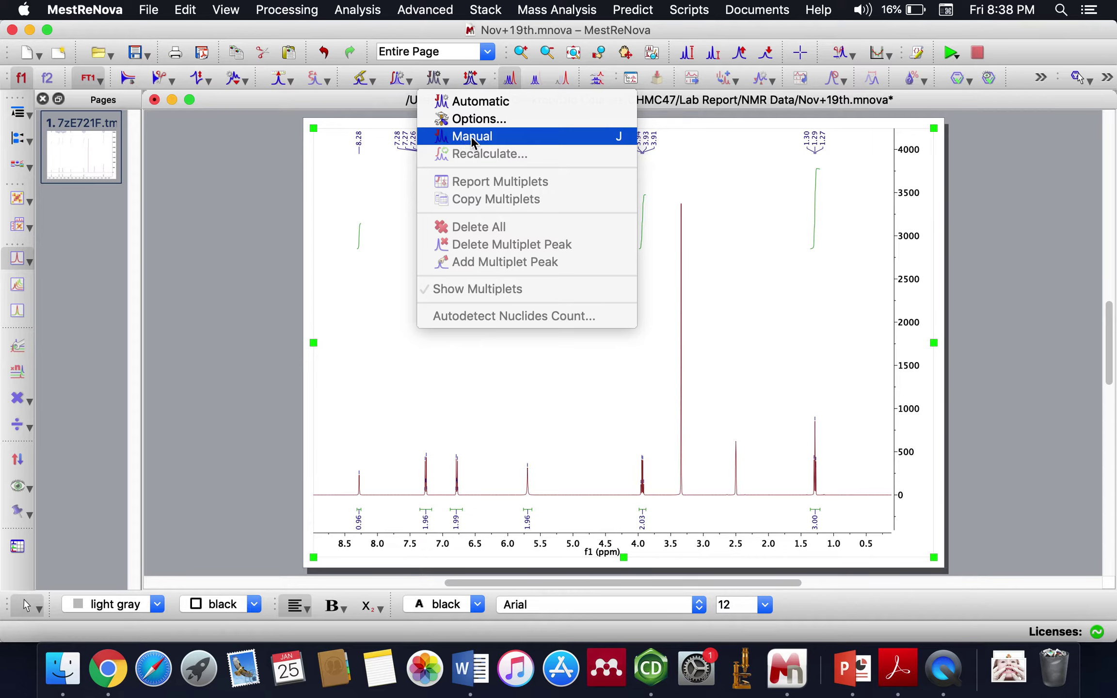
left_click(489, 136)
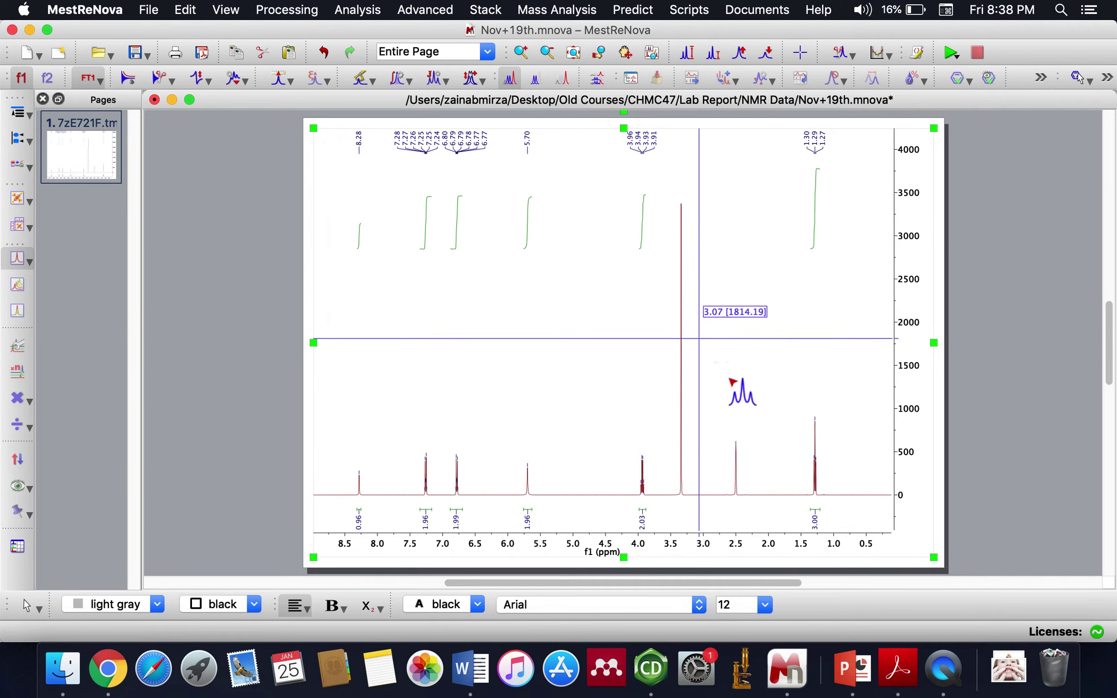
left_click_drag(835, 502, 797, 505)
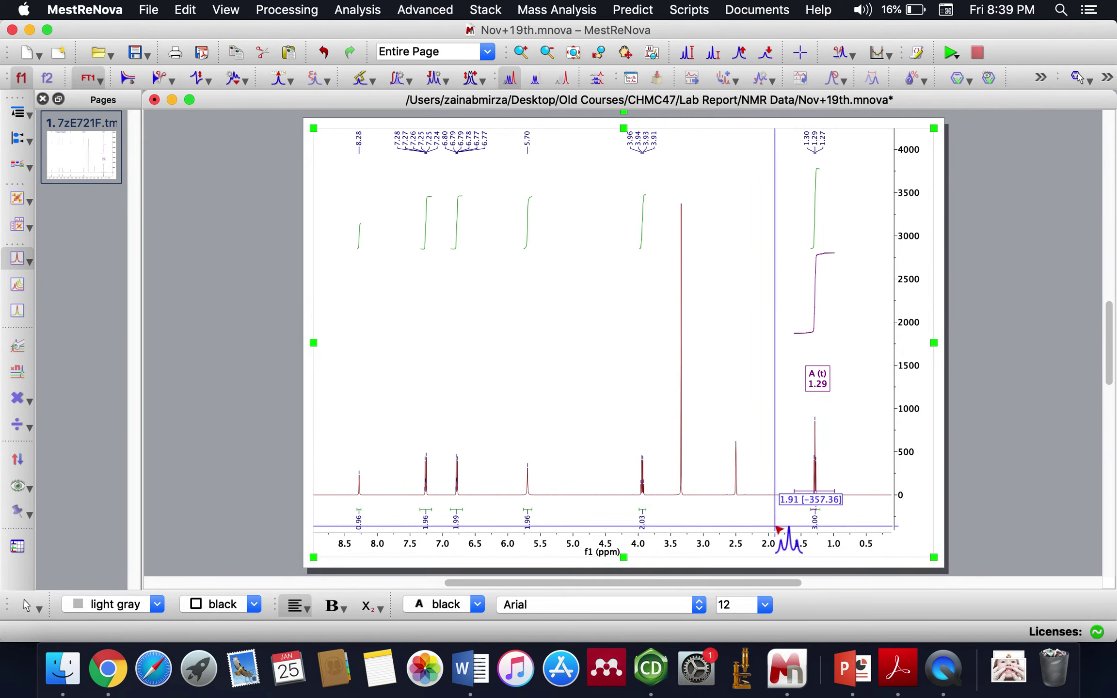
key("z")
left_click_drag(781, 511, 841, 510)
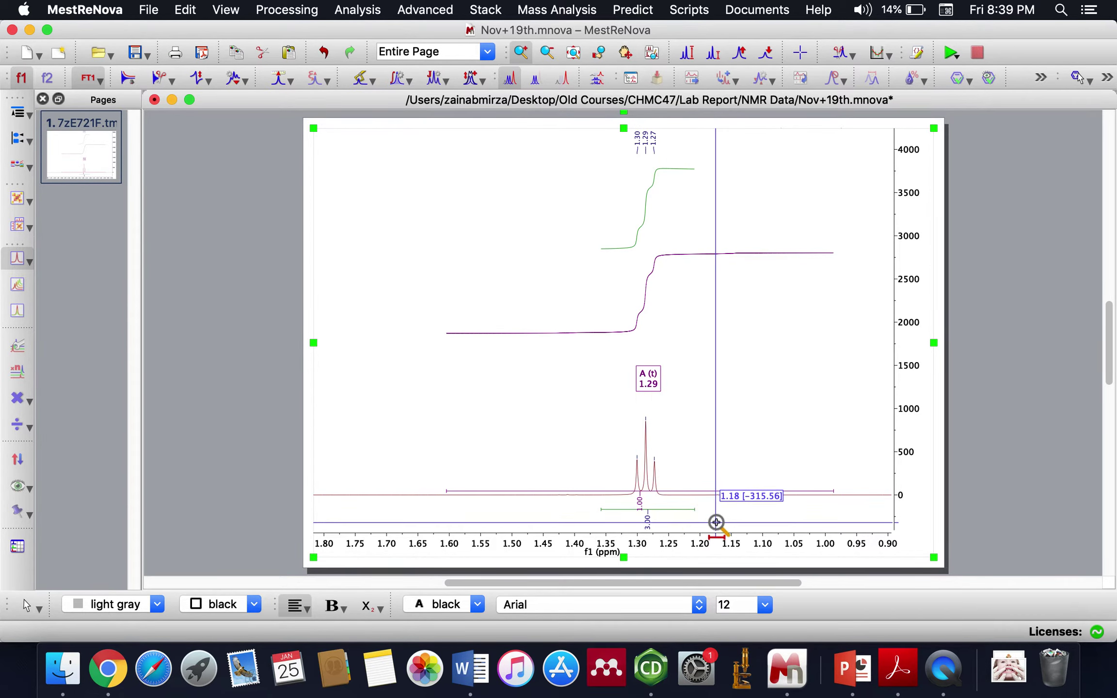
key("Escape")
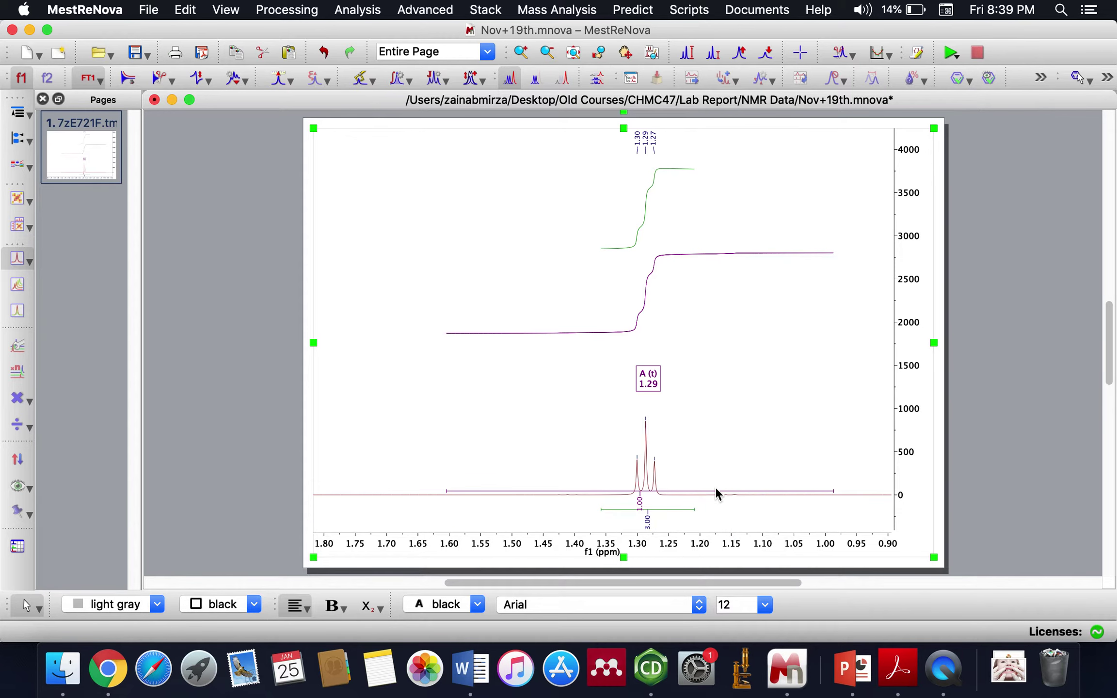
key("f")
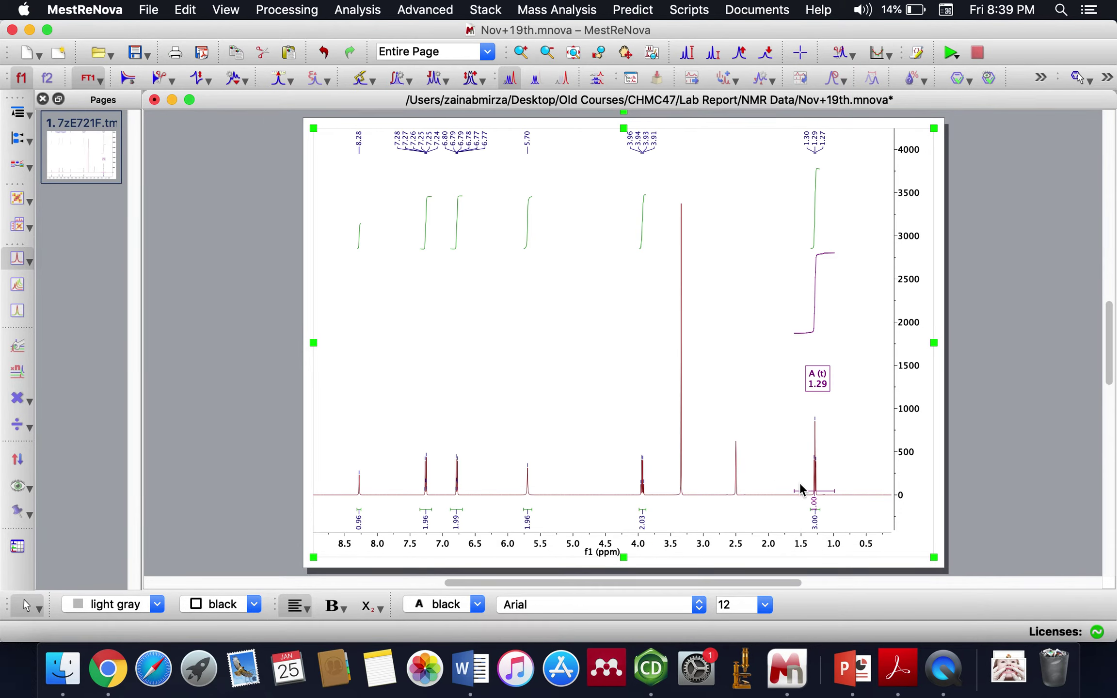
Manually define separate multiplets for the signals at 3.94, 5.70, 6.78, 7.26 and 8.28 ppm.
key("j")
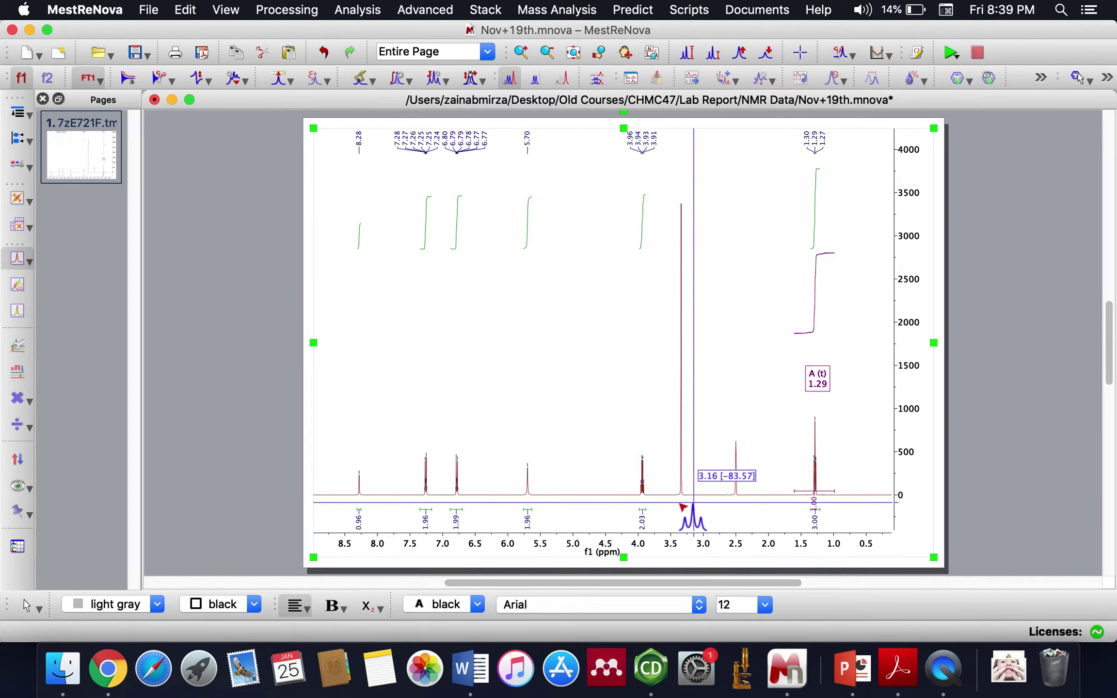
left_click_drag(652, 504, 629, 504)
left_click_drag(544, 504, 347, 506)
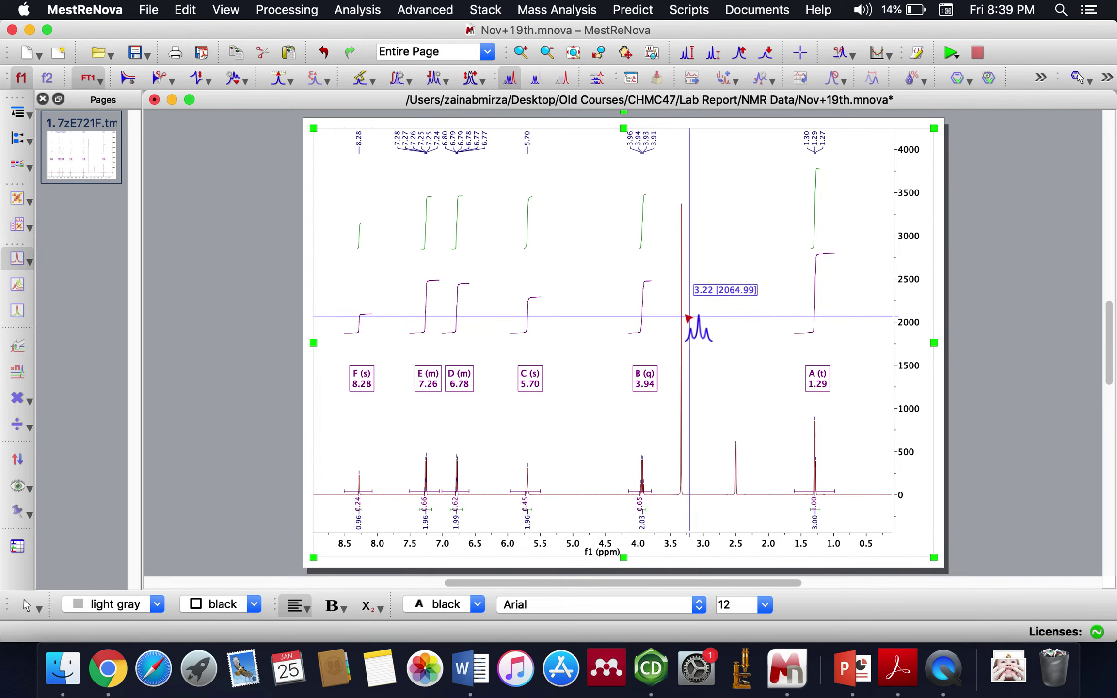
key("Escape")
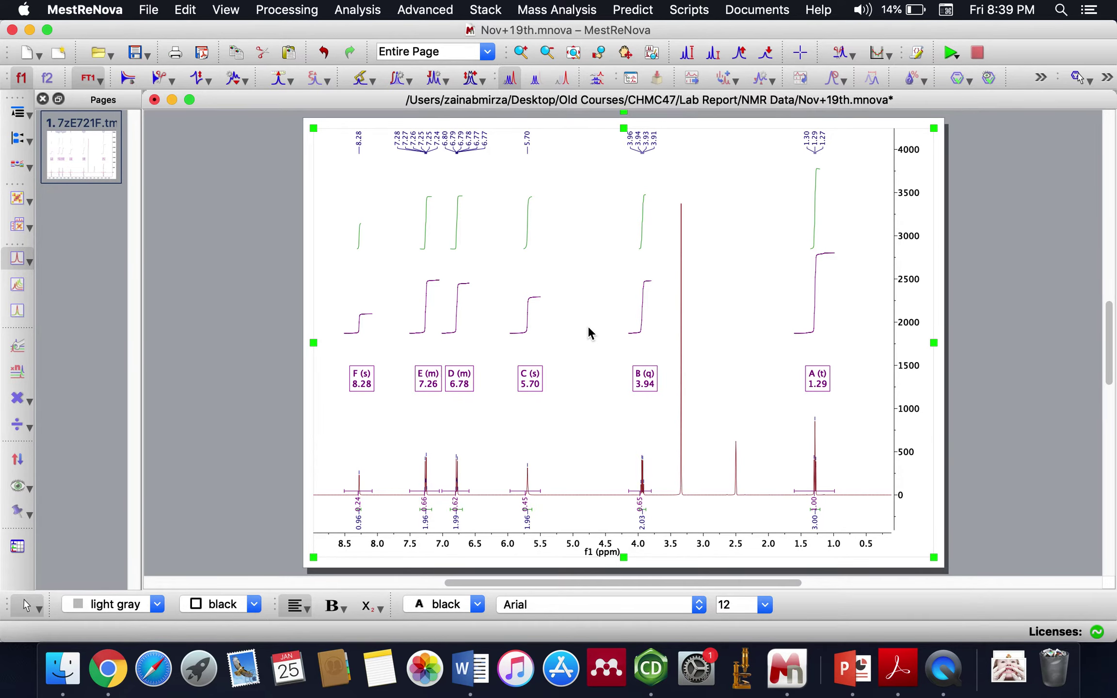
Review the display settings for integrals and multiplets in the spectrum's properties.
double_click(589, 334)
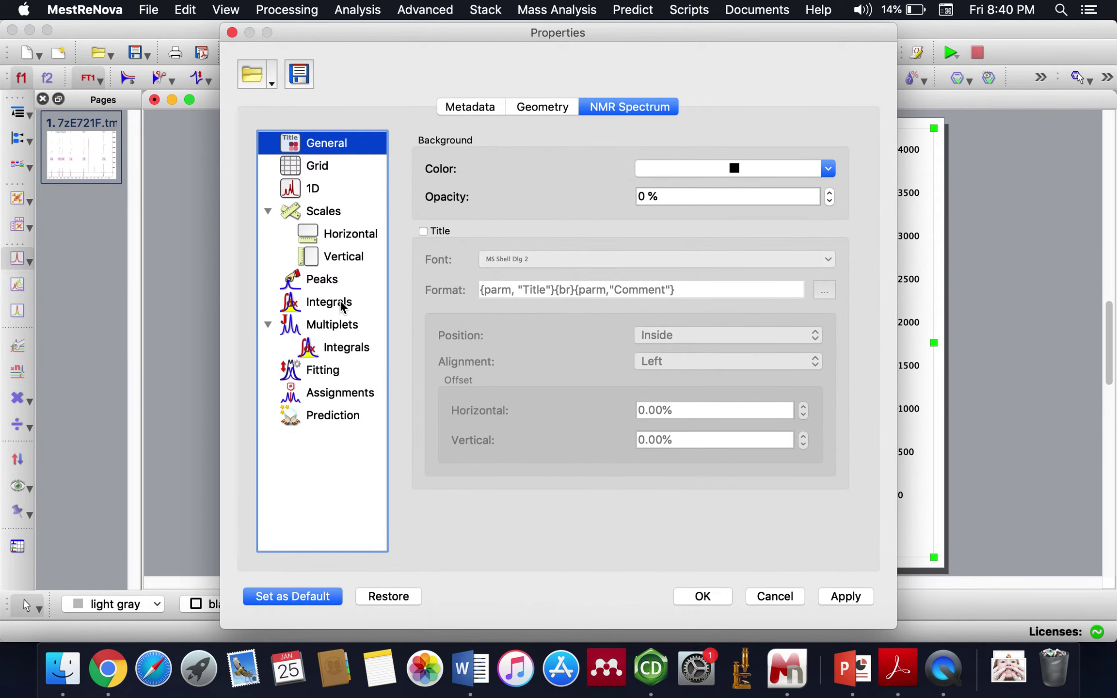
left_click(341, 303)
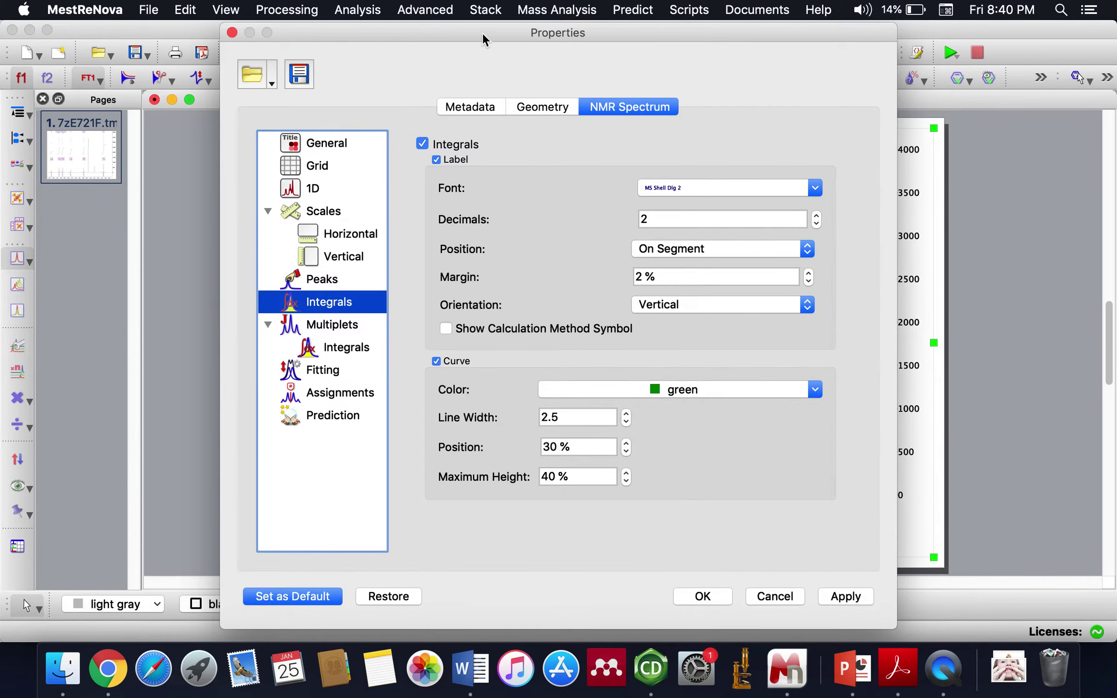
left_click_drag(482, 32, 263, 30)
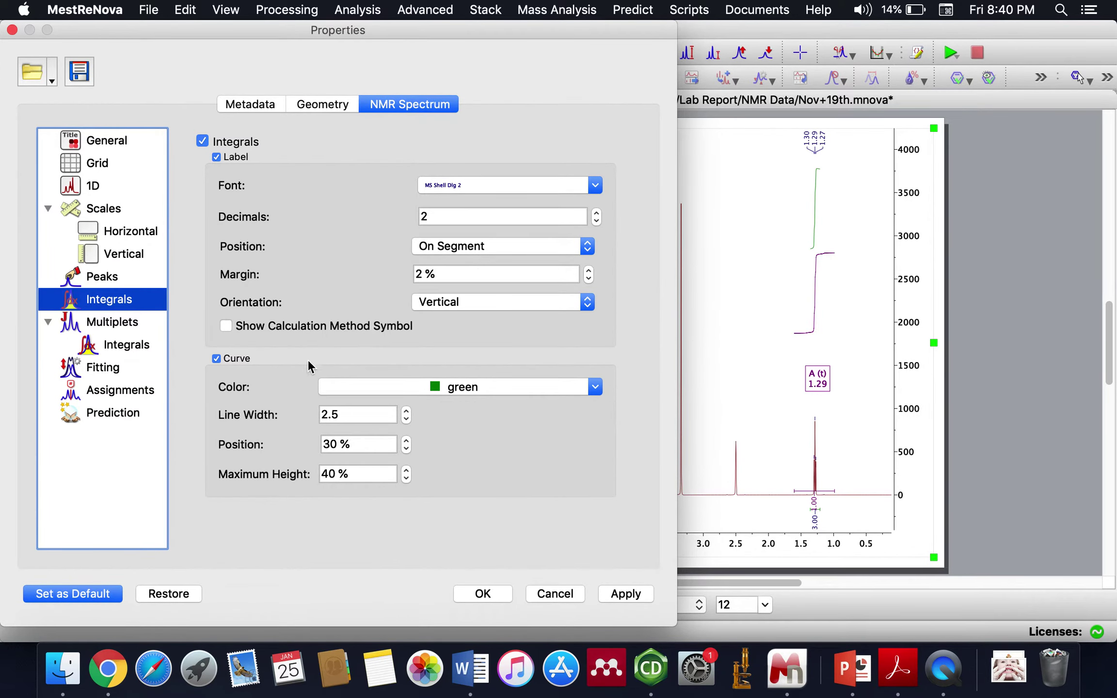
left_click(134, 324)
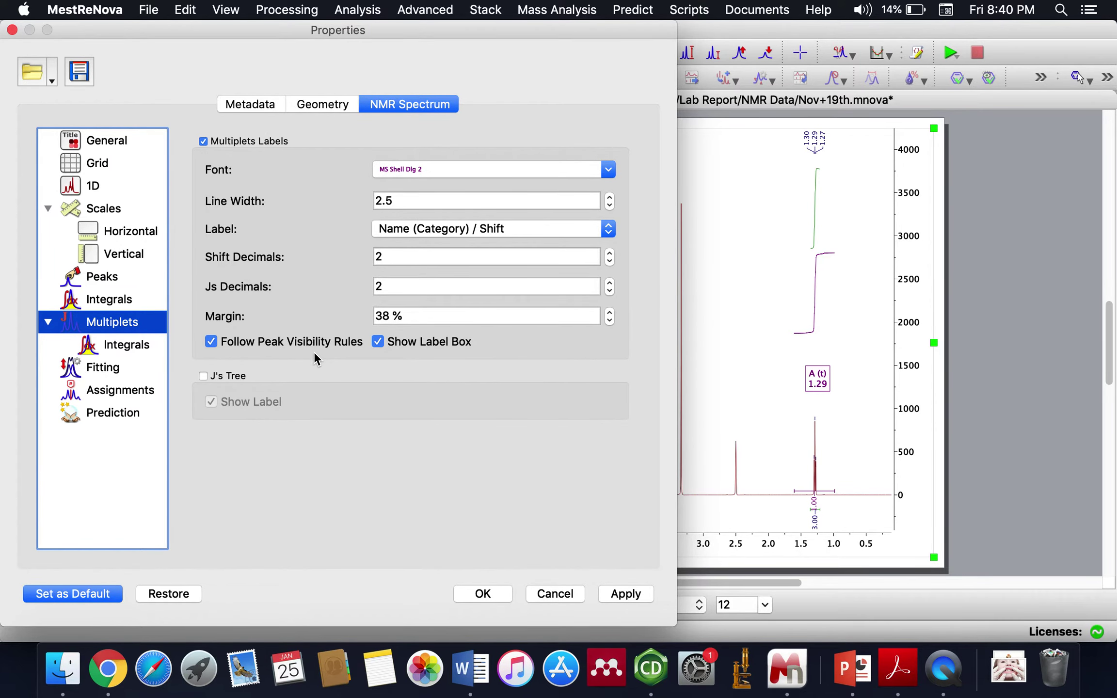
left_click(554, 593)
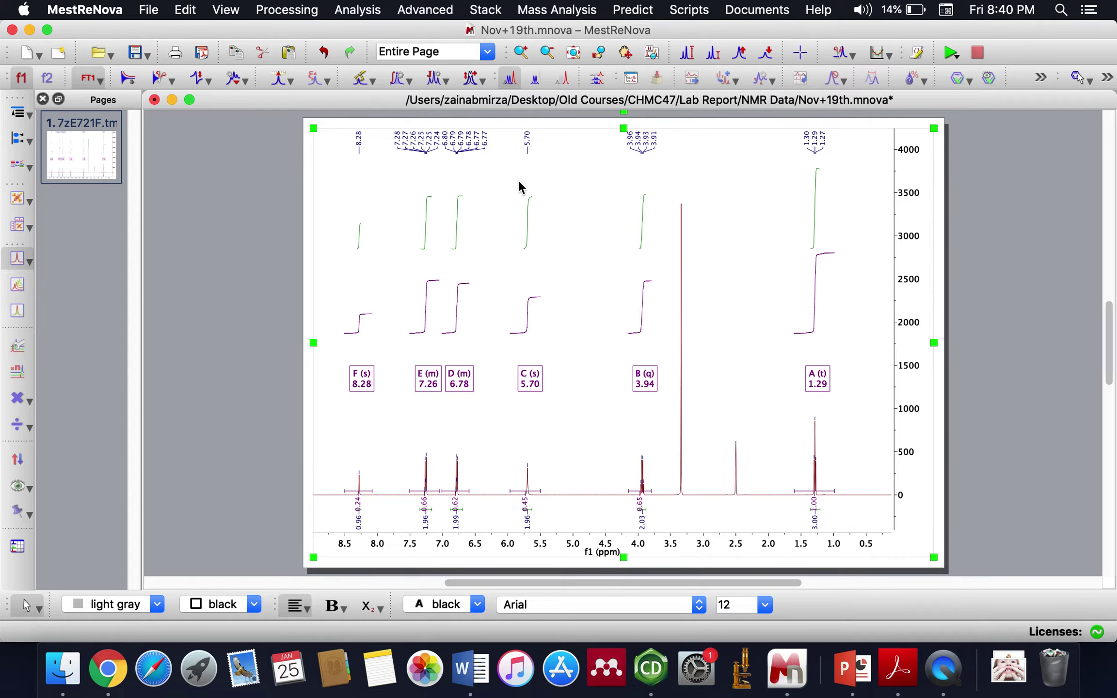
Report the multiplets as text on the spectrum, then shrink the text box and place it just below the peak labels.
left_click(358, 7)
left_click(448, 81)
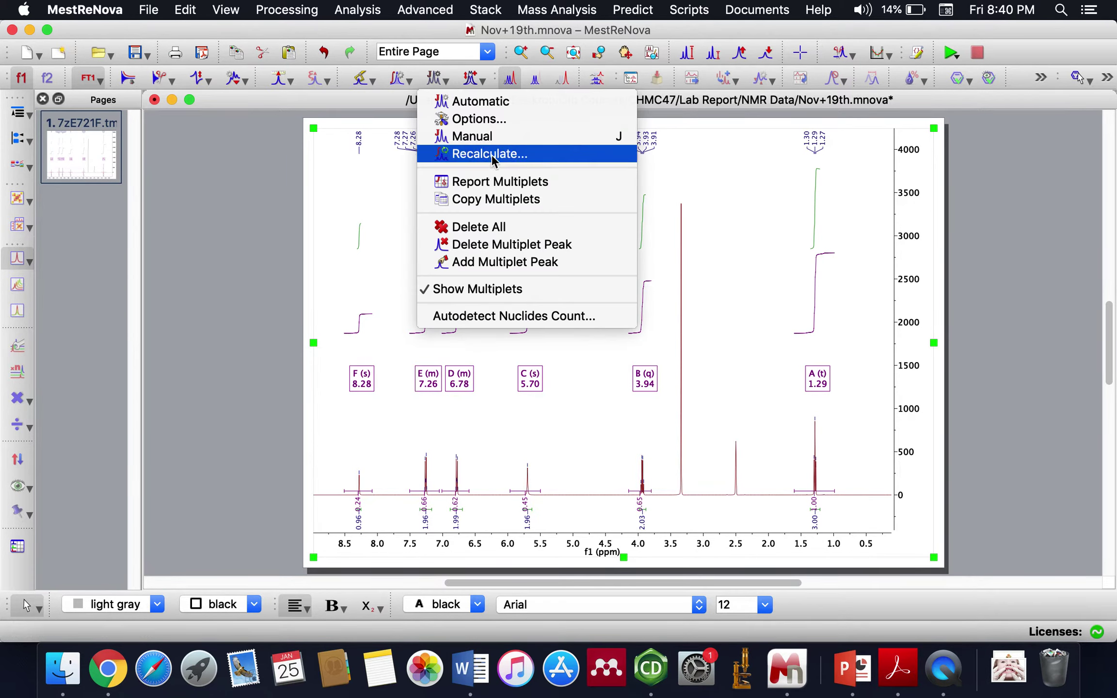
left_click(531, 183)
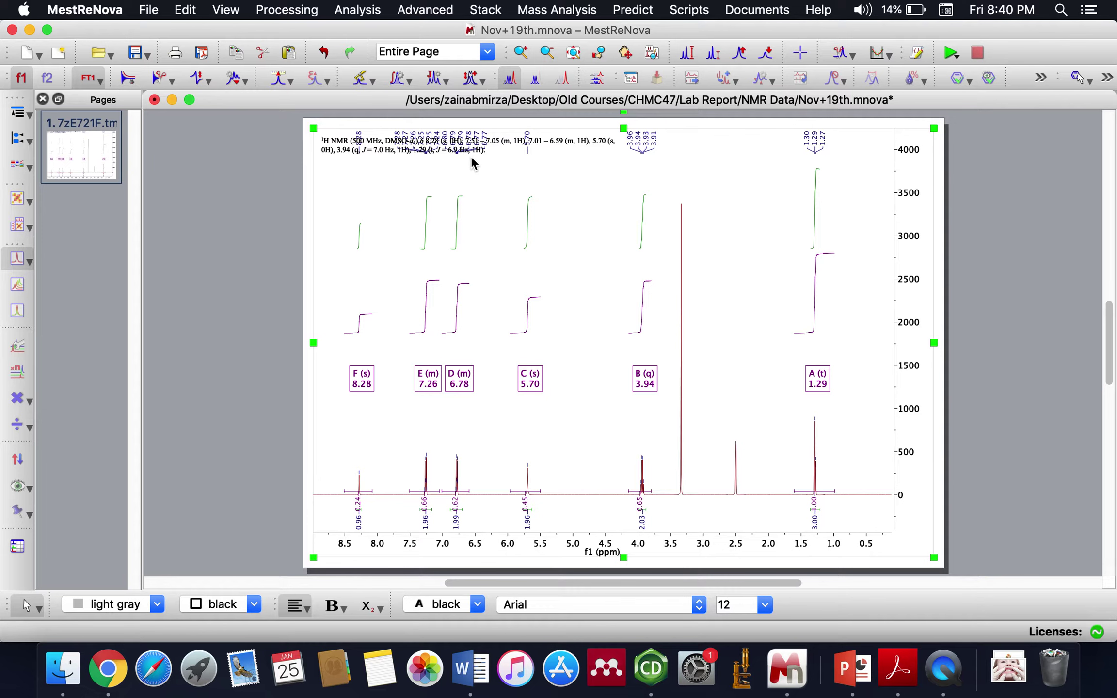
left_click(401, 151)
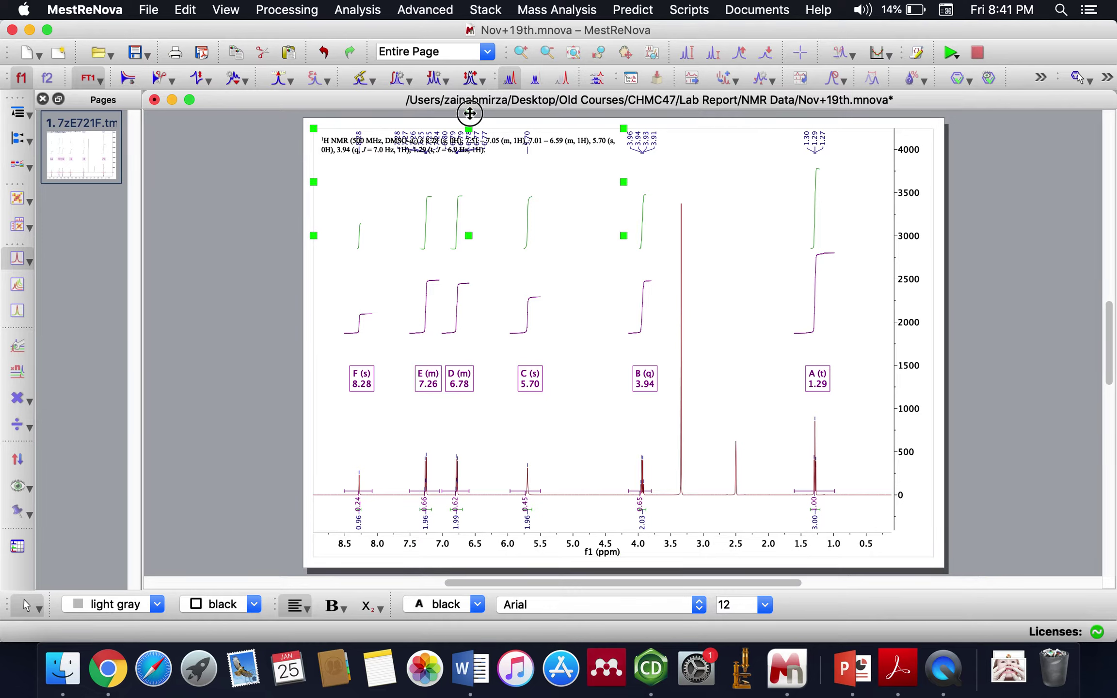
left_click_drag(470, 113, 470, 148)
left_click_drag(469, 273, 472, 202)
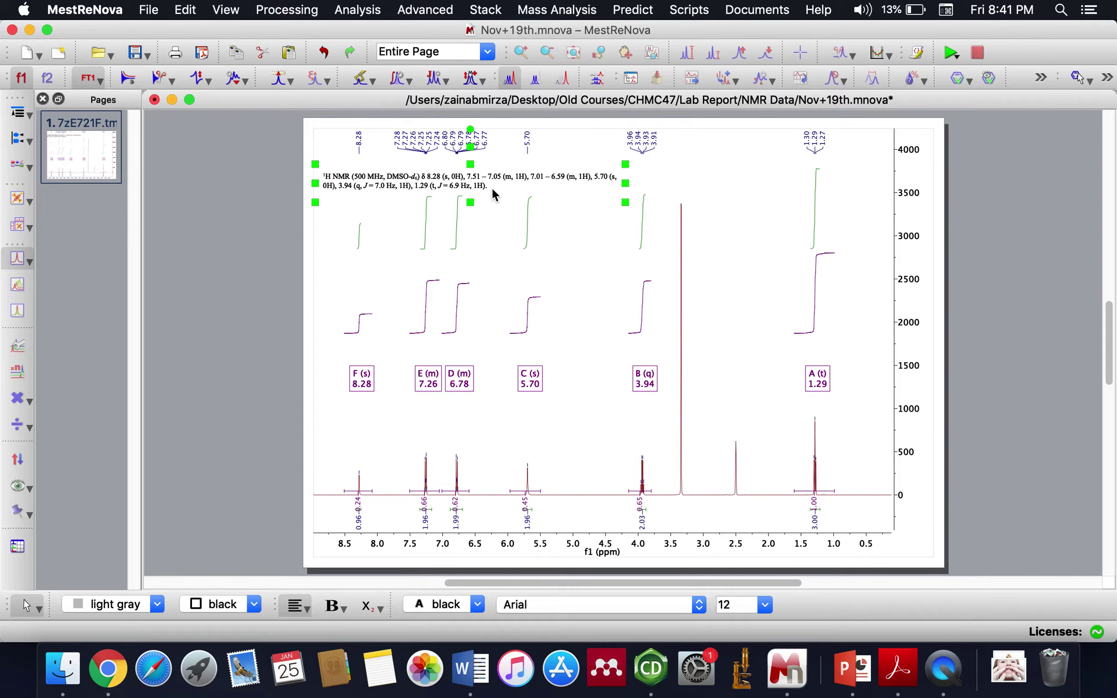
left_click(548, 223)
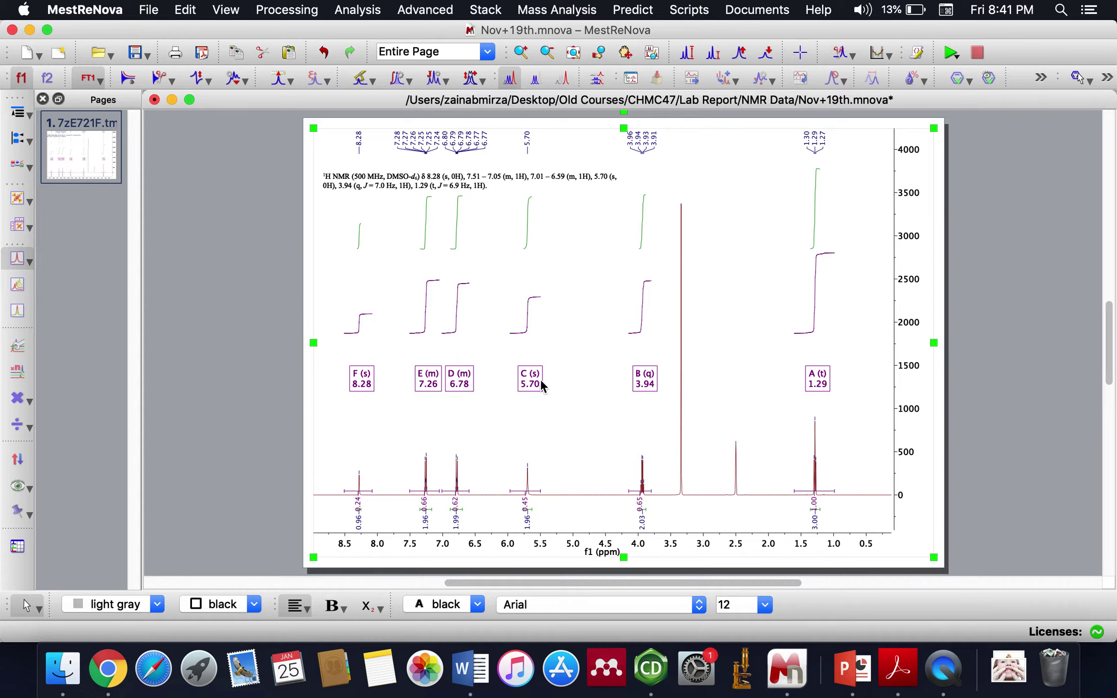
Delete all the multiplets from the spectrum and lower the integral curves below the report text.
left_click(450, 86)
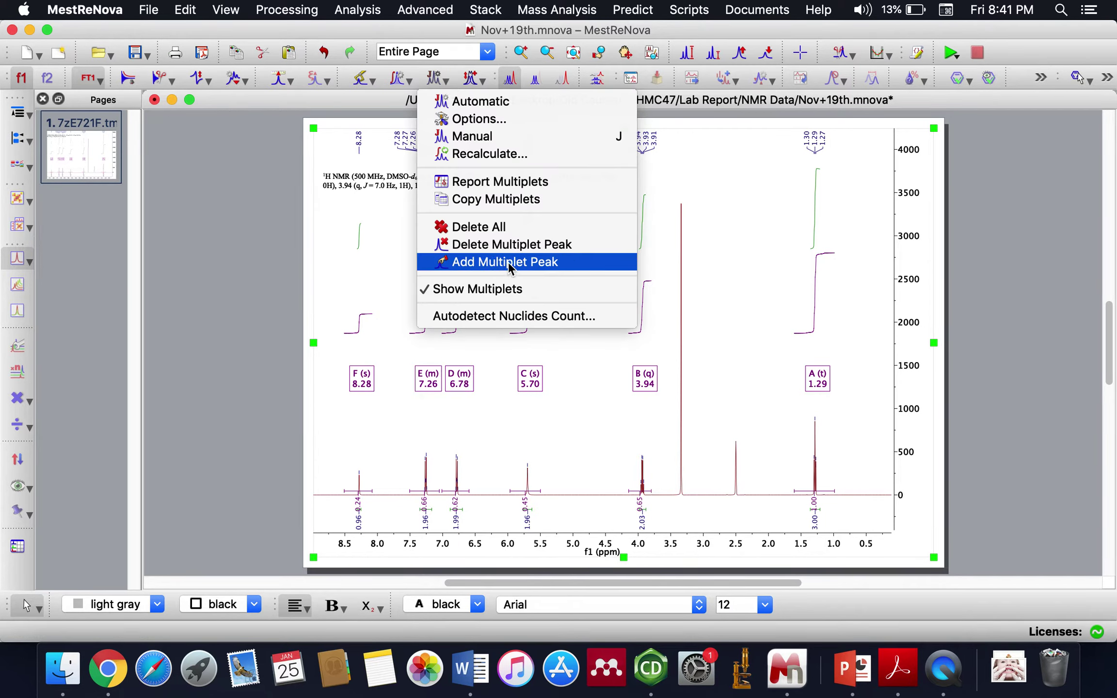
left_click(506, 228)
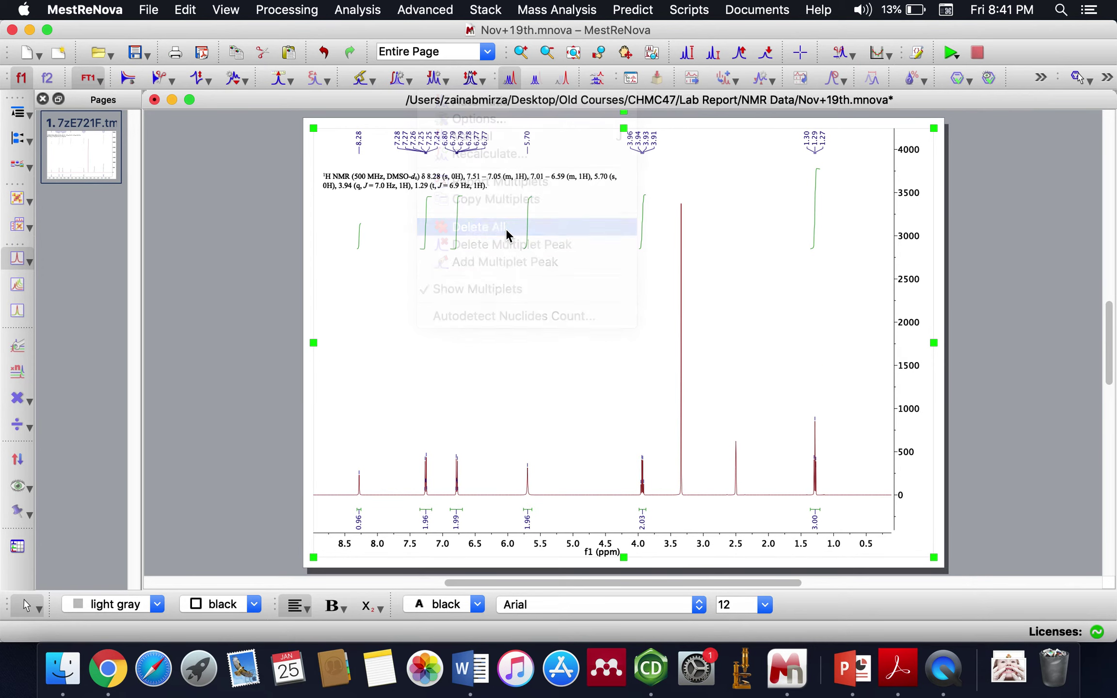
left_click_drag(643, 223, 643, 300)
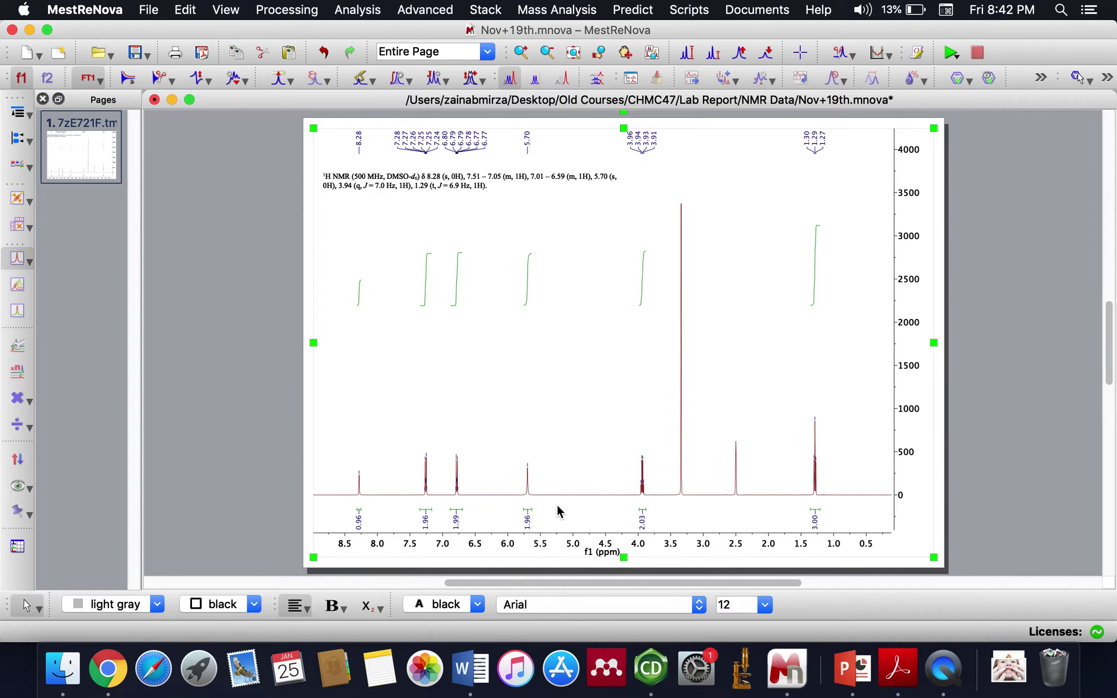
Correct the report's proton counts to 1H for 8.28 and 5.70, 2H for both aromatic multiplets and 3.94, and 3H for 1.29.
left_click(447, 190)
double_click(446, 189)
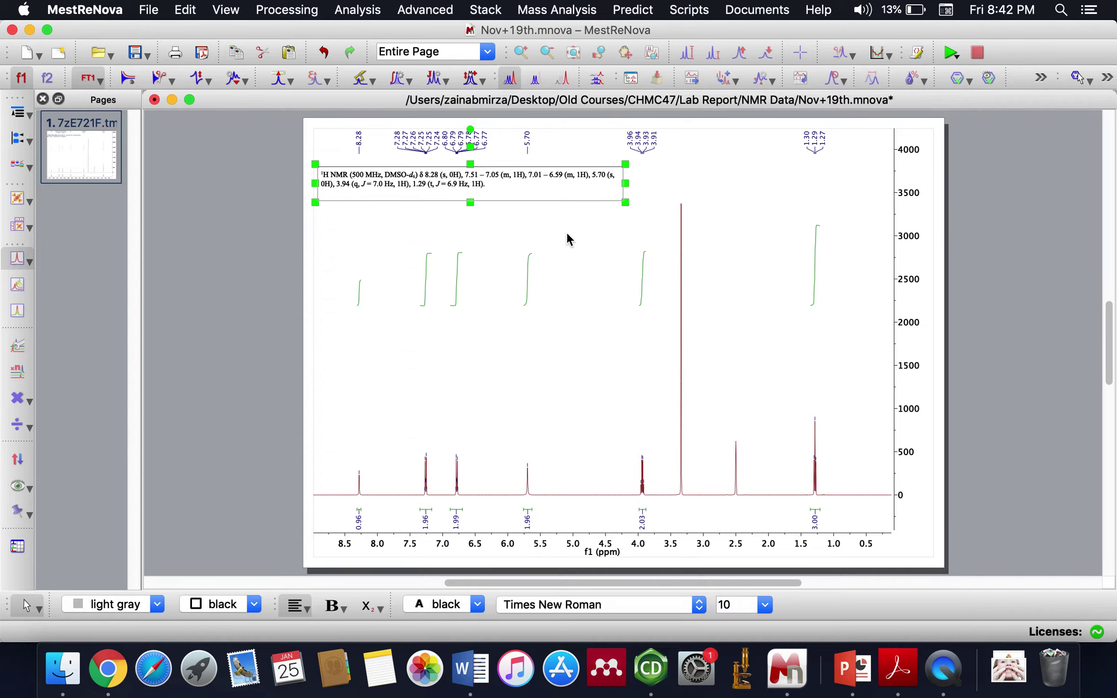
key("BackSpace")
type("1")
left_click(518, 174)
key("BackSpace")
type("2")
left_click(577, 174)
key("BackSpace")
type("2")
left_click(324, 184)
key("BackSpace")
type("1")
key("BackSpace")
type("2")
key("BackSpace")
type("3")
left_click(606, 228)
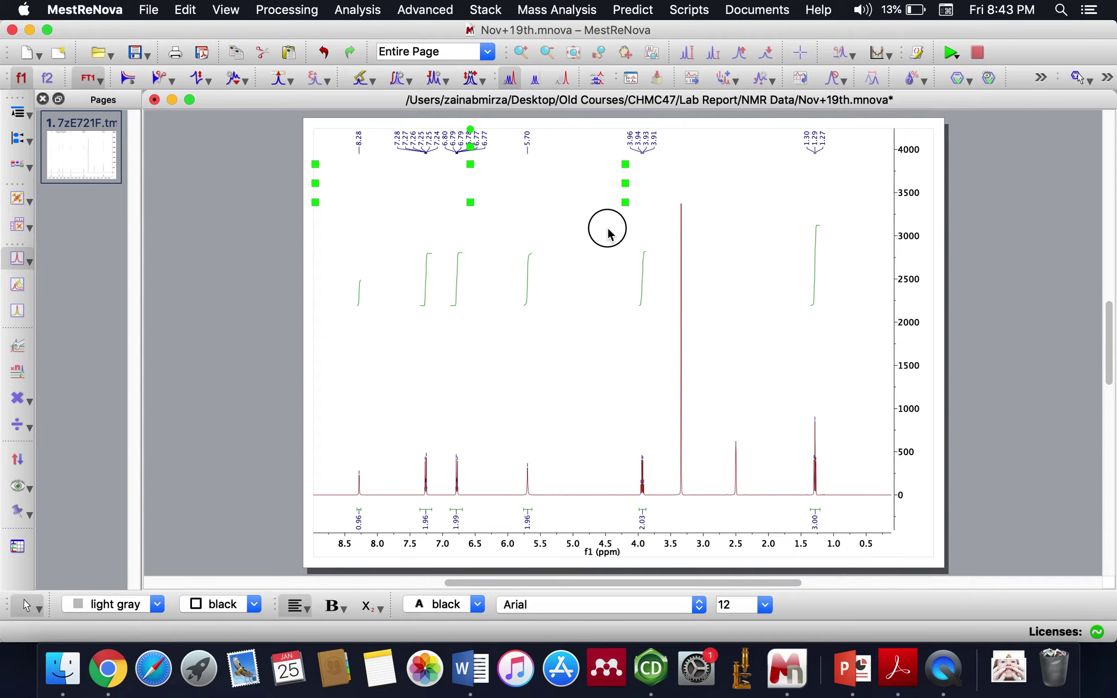
Narrow the multiplet report's text box and shift it slightly right and down, clear of the peak labels.
left_click_drag(625, 183, 541, 183)
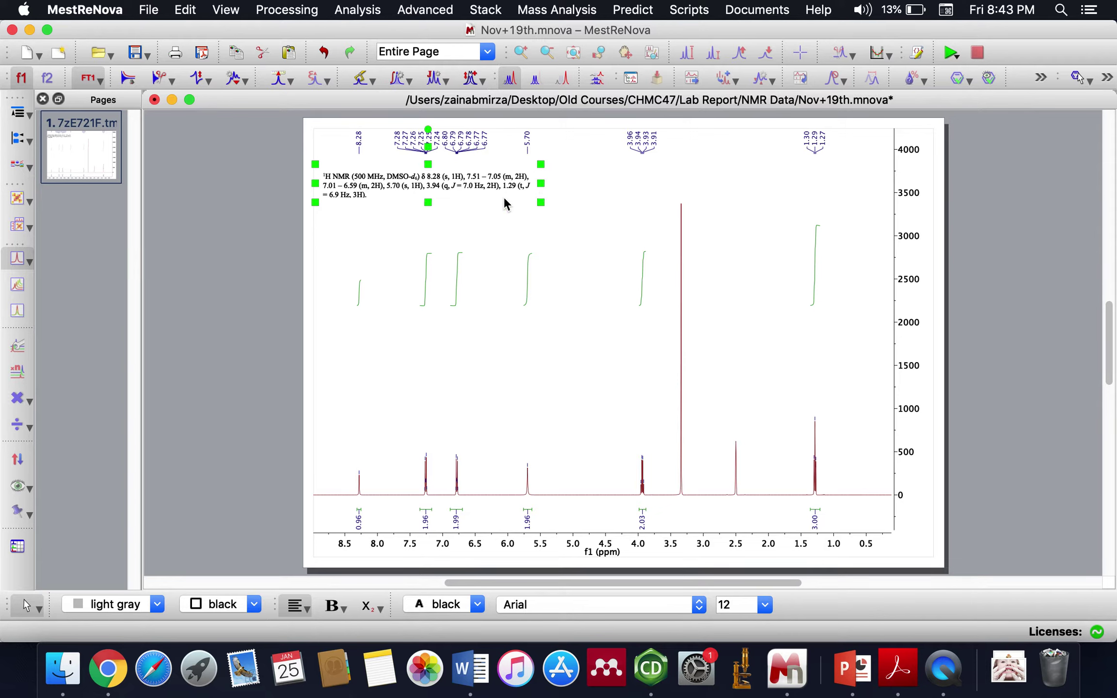
double_click(462, 172)
left_click_drag(427, 144, 455, 154)
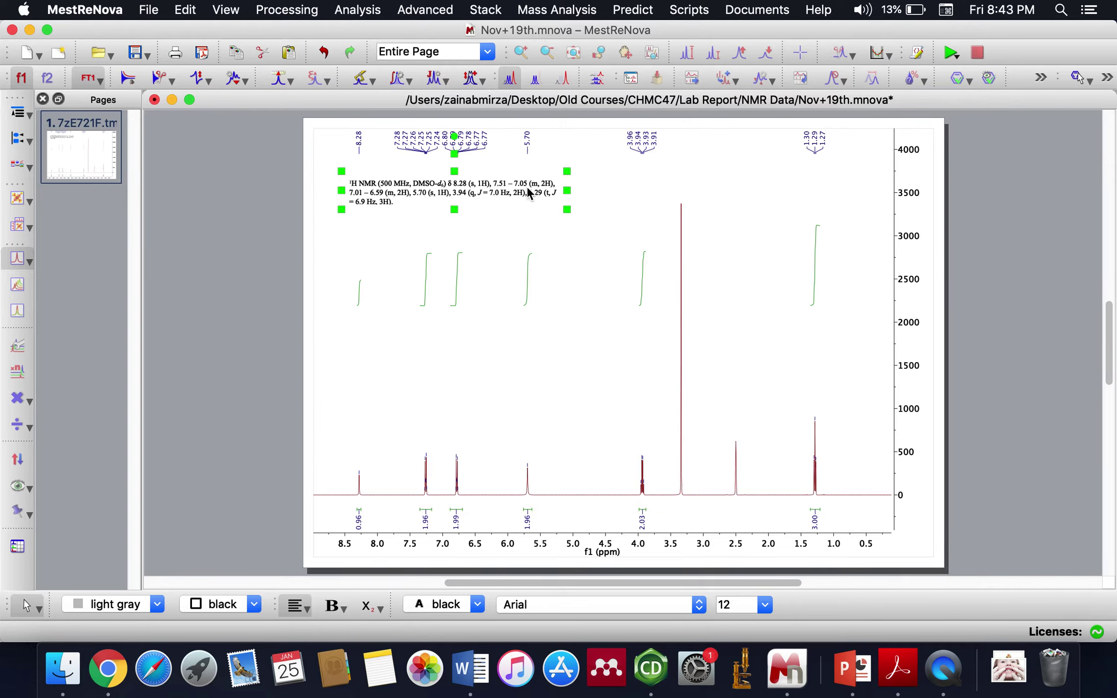
left_click(572, 246)
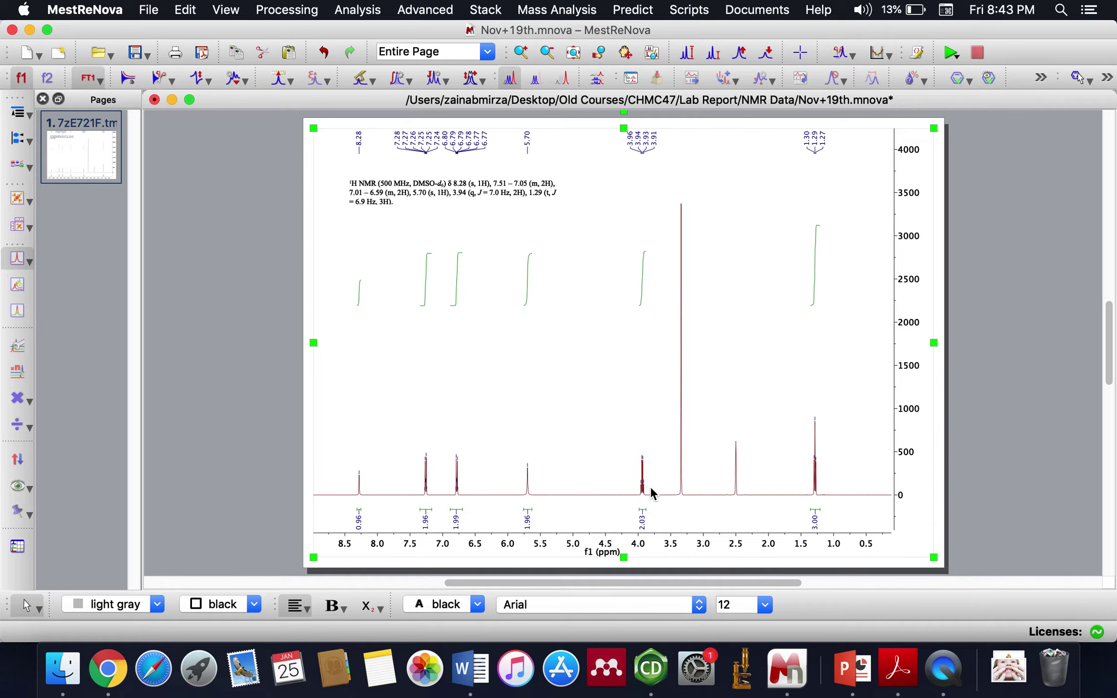
Create an expansion inset of the triplet at 1.29 ppm and move it below and to the right of the report text.
key("z")
left_click_drag(633, 499, 653, 489)
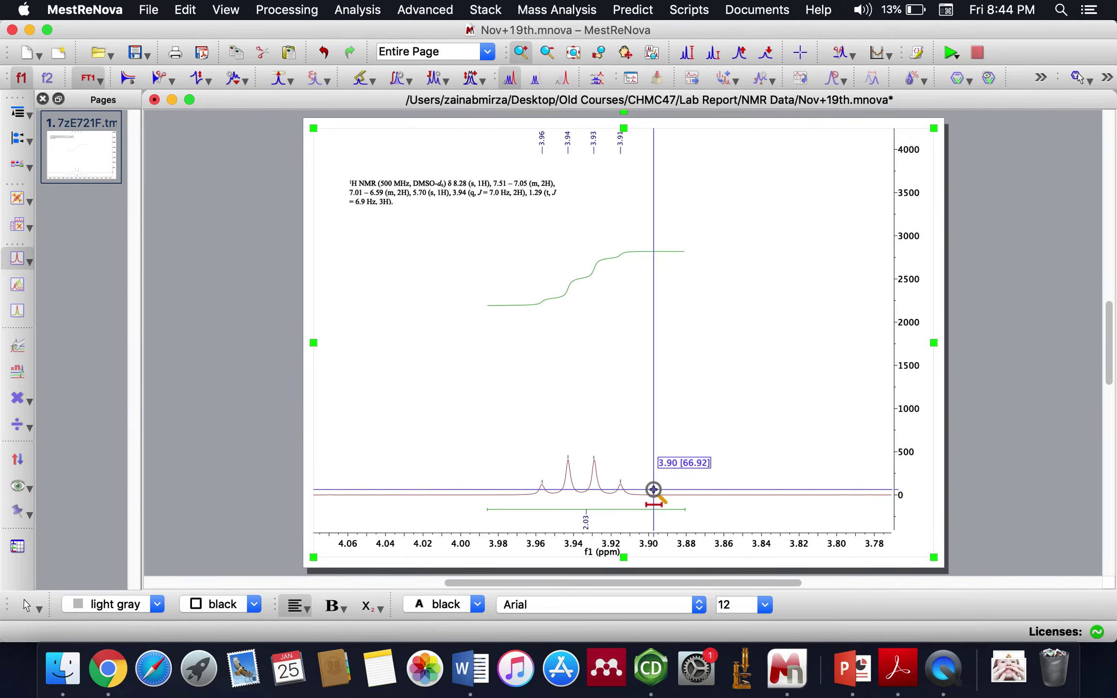
key("f")
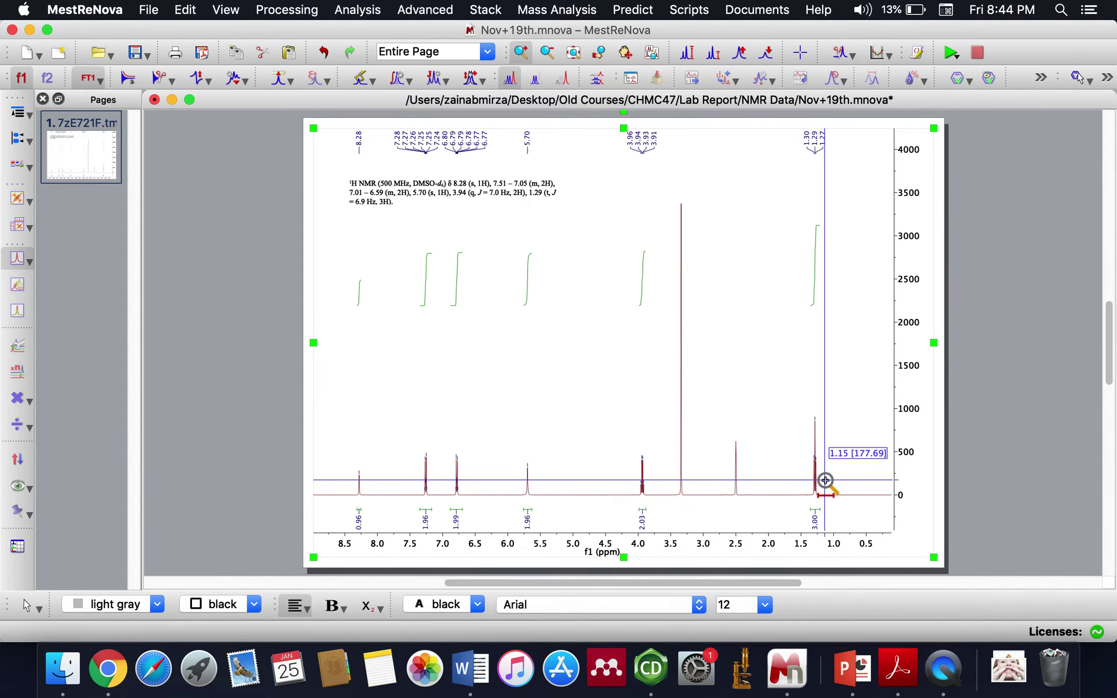
left_click_drag(832, 489, 798, 490)
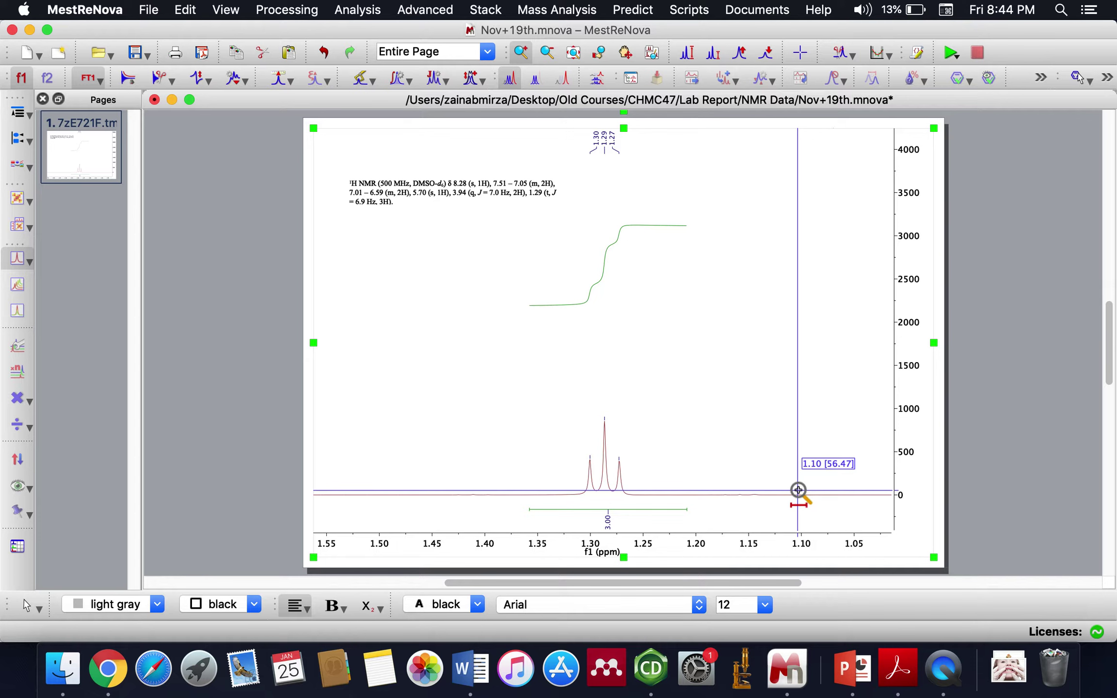
key("f")
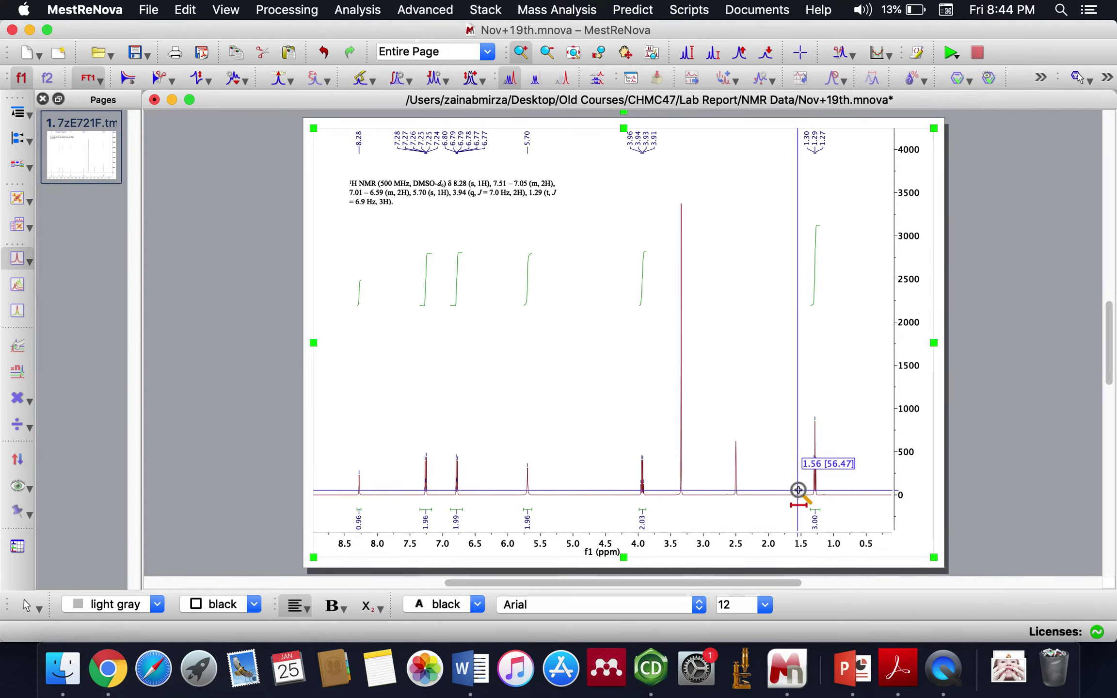
left_click(652, 54)
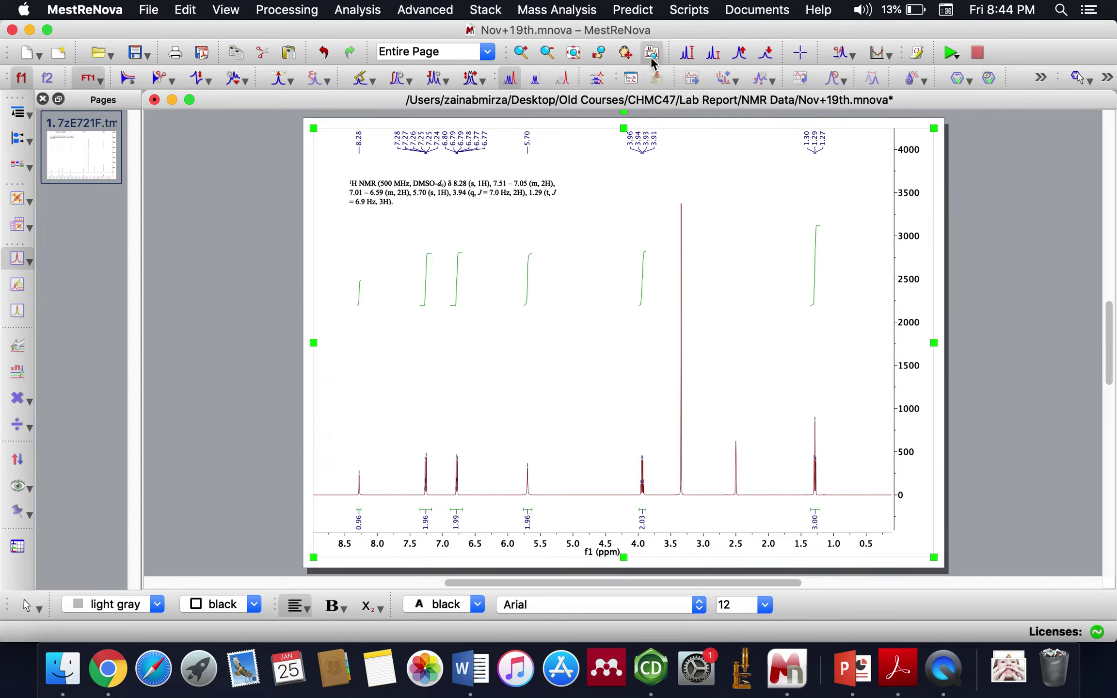
left_click_drag(838, 494, 801, 498)
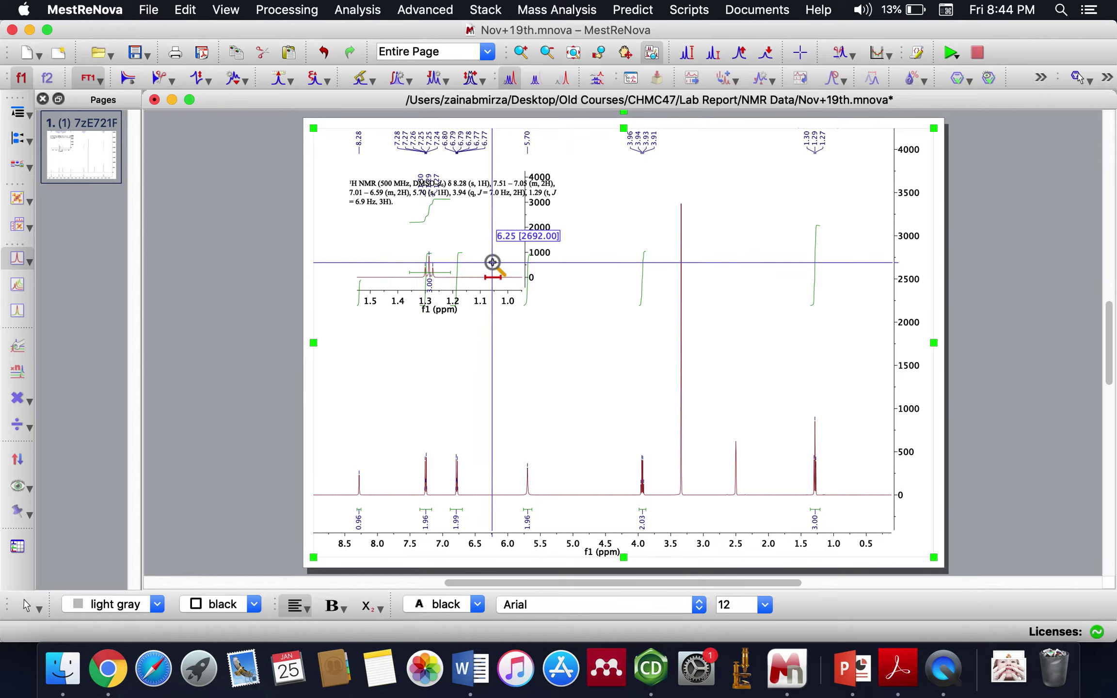
key("Escape")
left_click(484, 233)
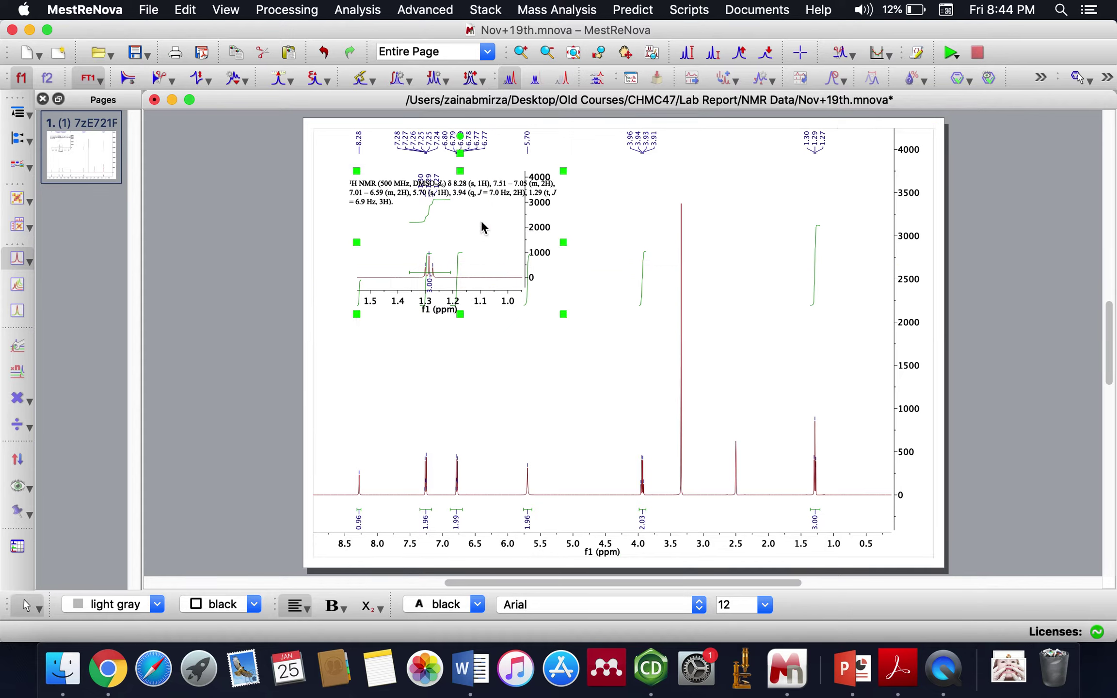
left_click_drag(460, 145, 594, 270)
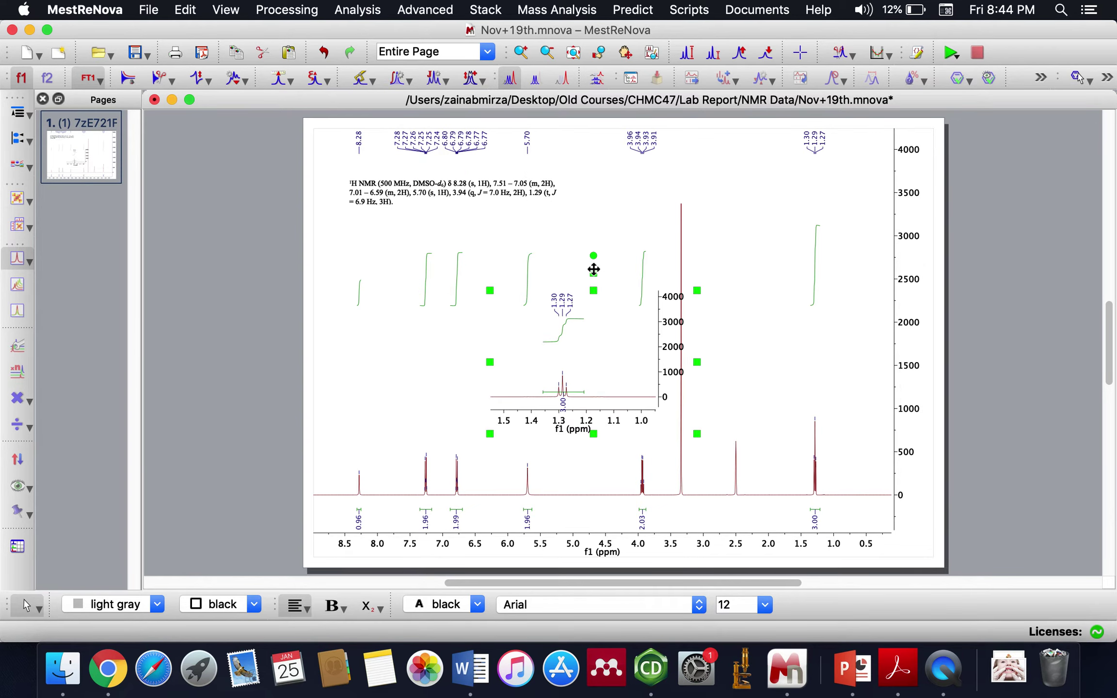
Hide both the horizontal and the vertical axes of the triplet inset.
right_click(595, 435)
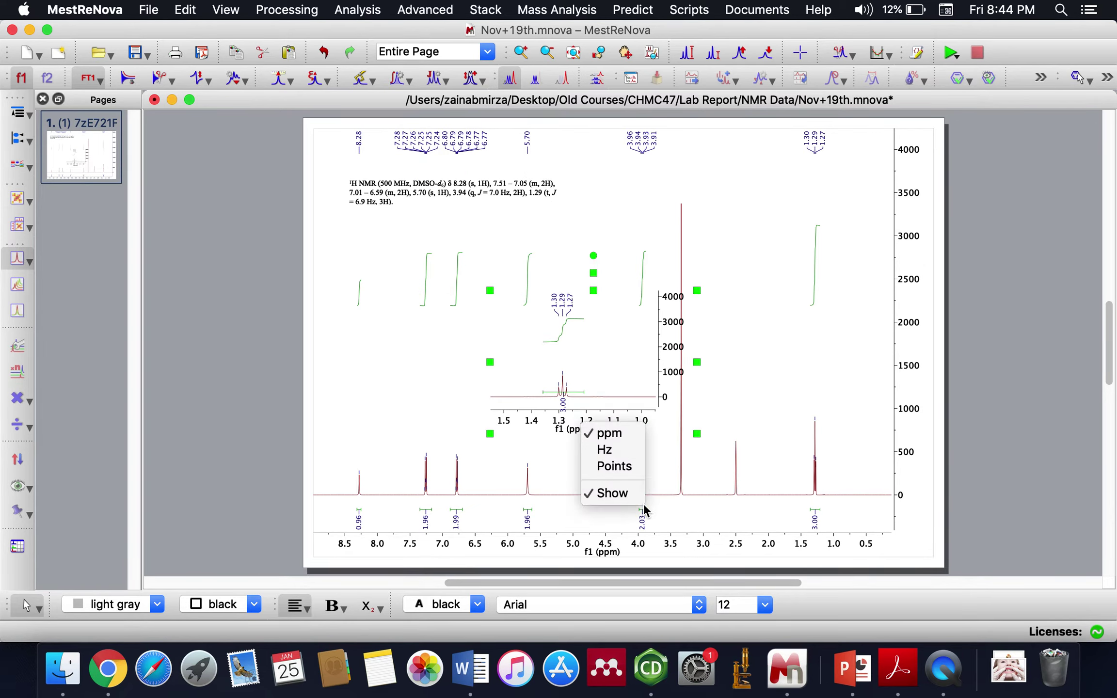
left_click(631, 492)
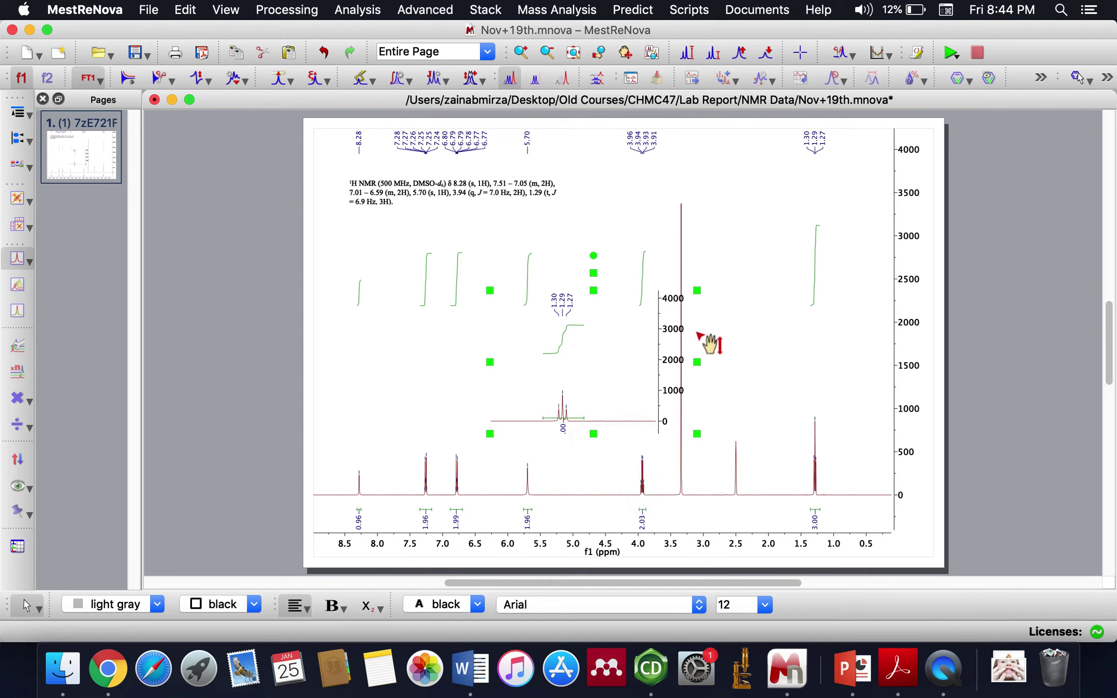
right_click(665, 361)
left_click(680, 369)
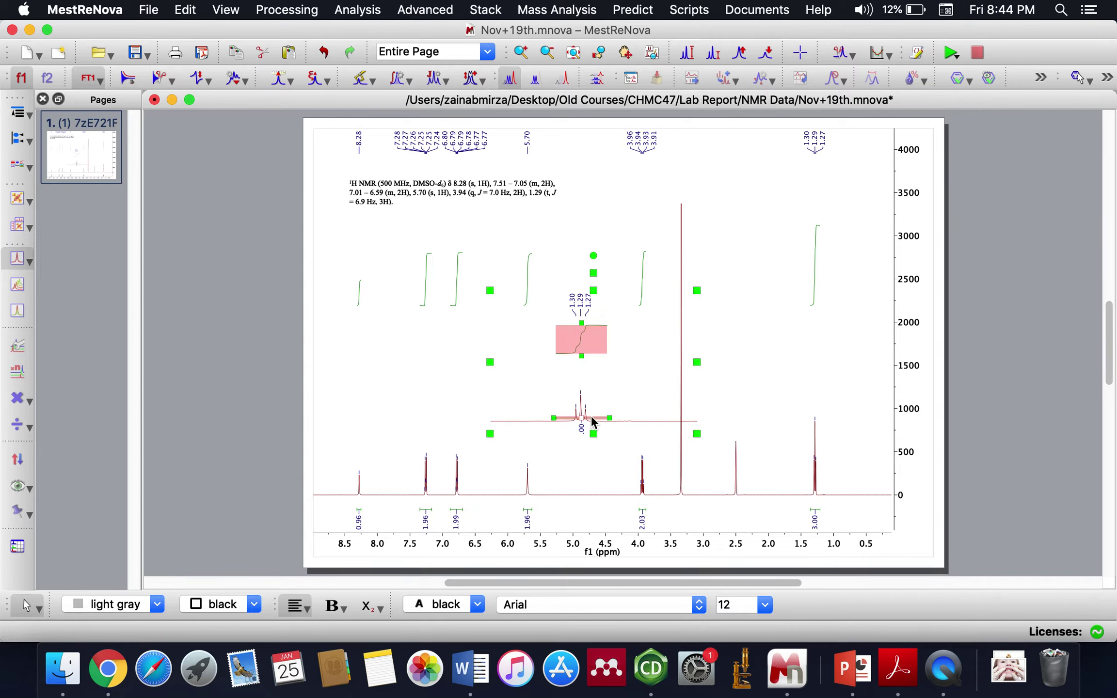
Delete the integral and the 1.27, 1.30 and 1.29 ppm peak labels from the triplet inset.
right_click(592, 421)
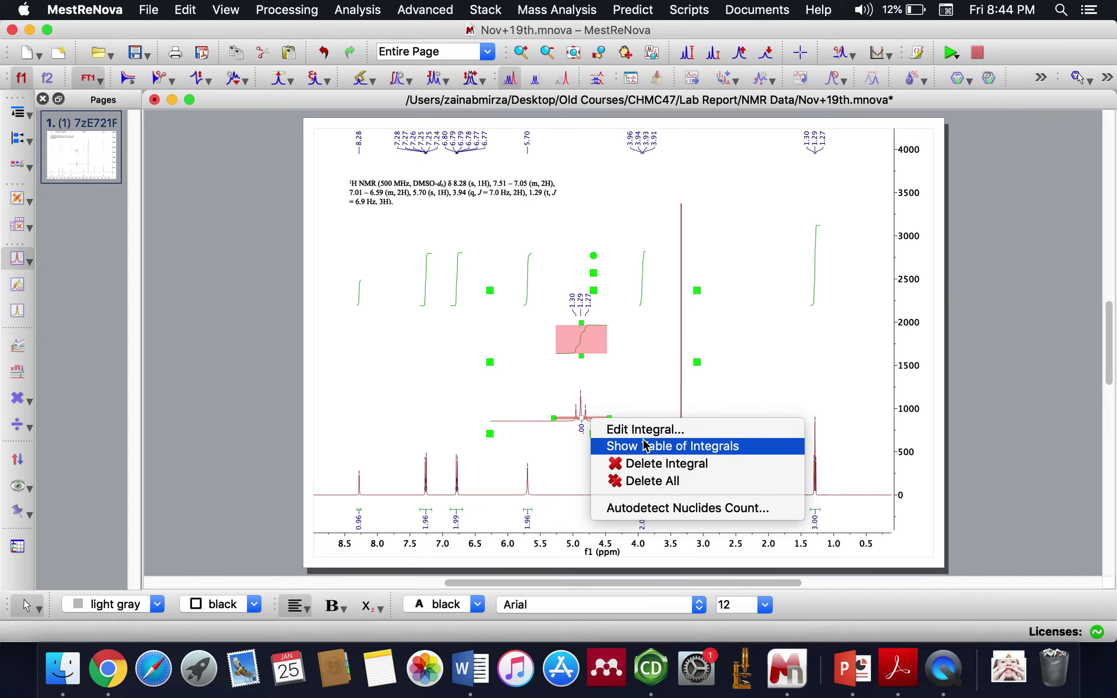
left_click(646, 465)
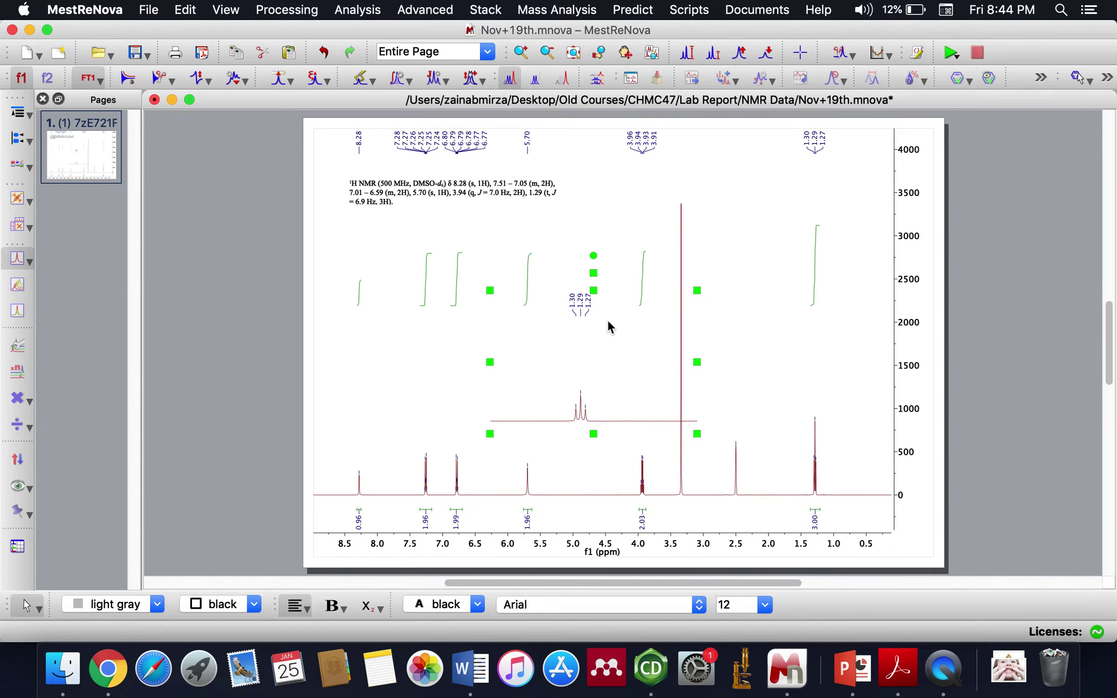
left_click(588, 307)
right_click(588, 308)
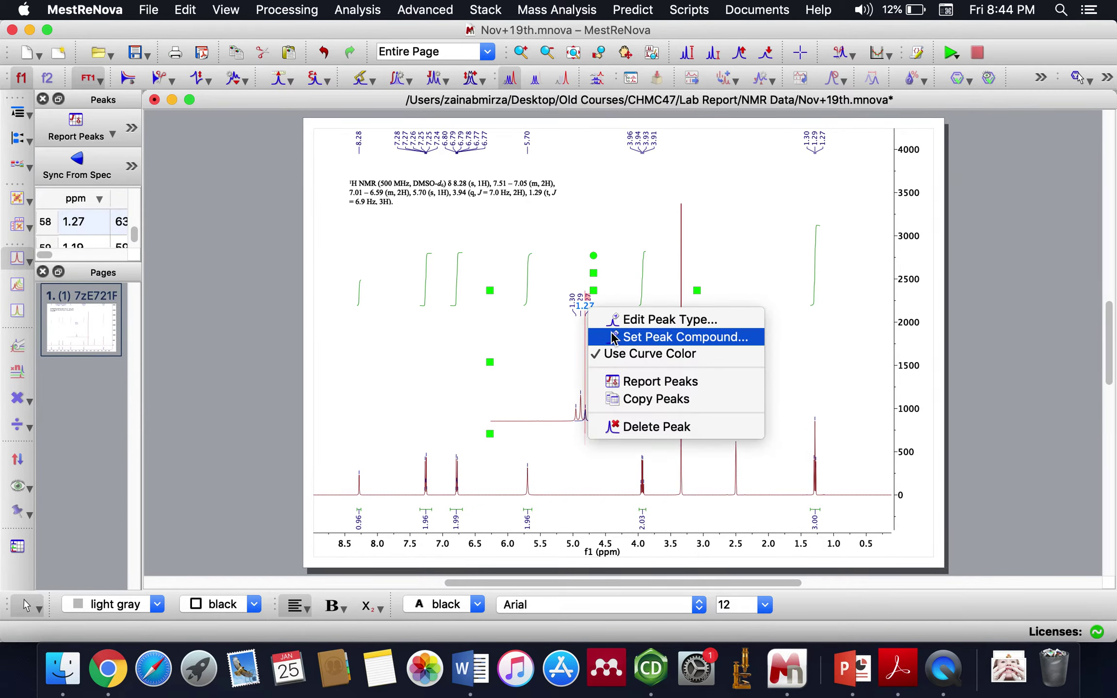
key("Return")
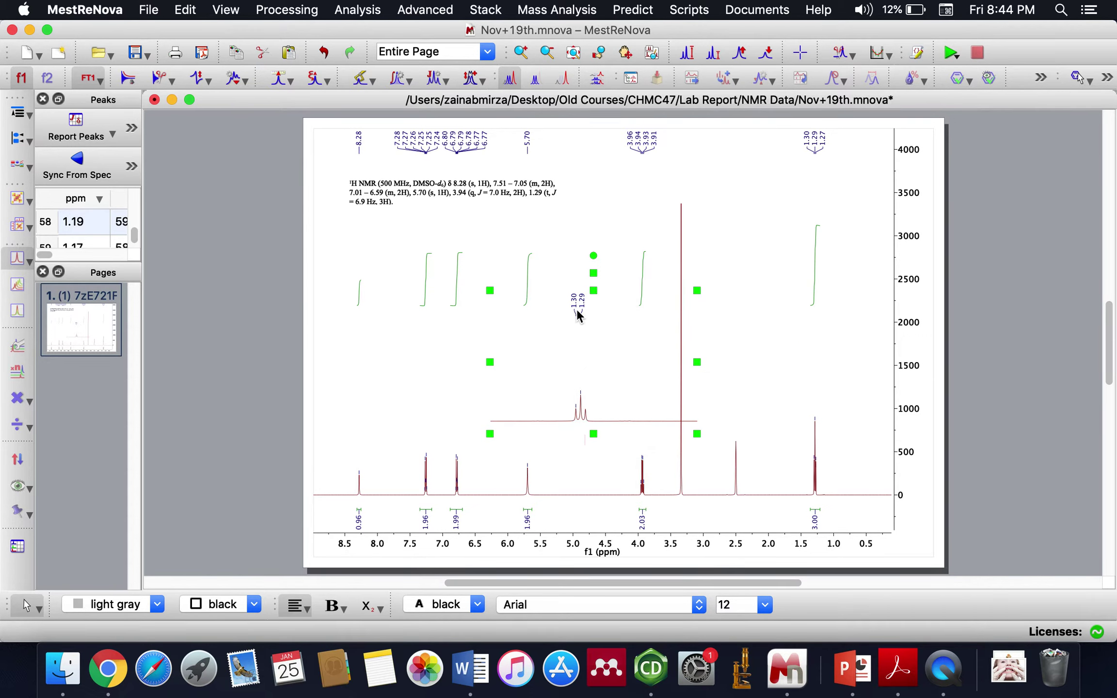
left_click(575, 306)
right_click(574, 307)
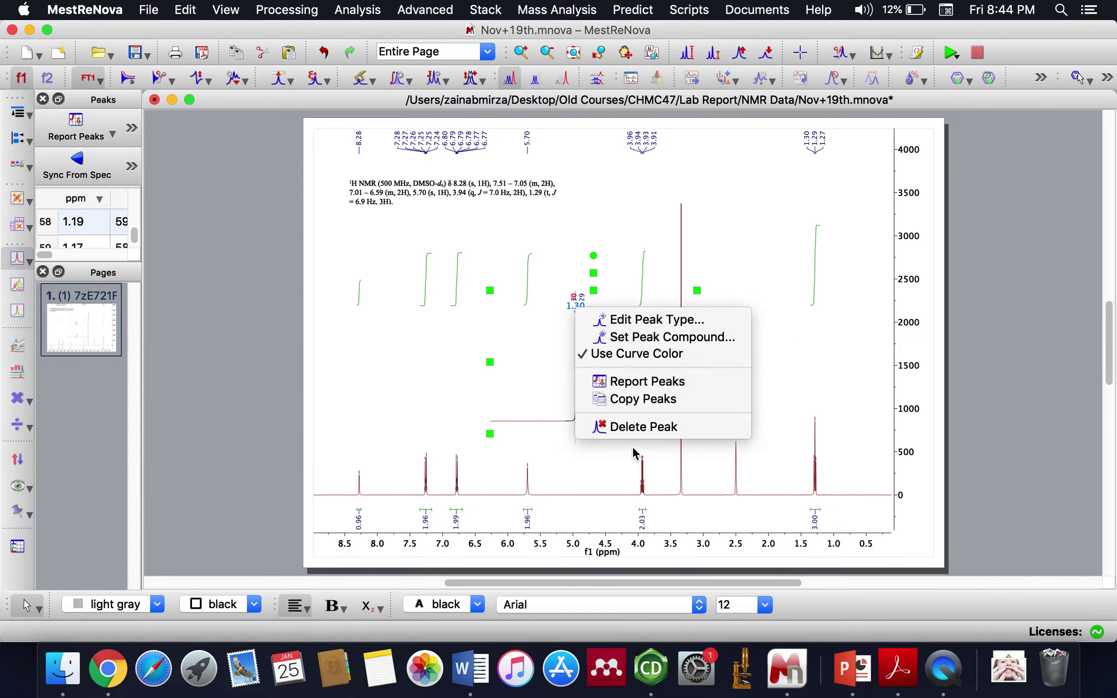
left_click(619, 425)
right_click(580, 304)
left_click(580, 300)
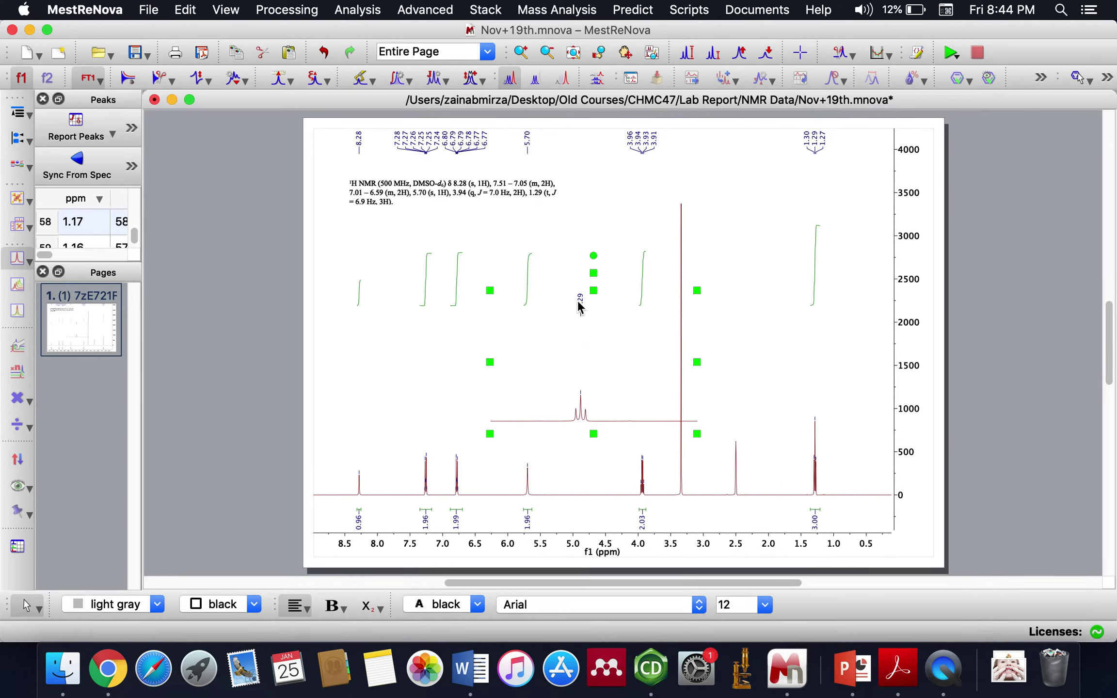
right_click(578, 303)
left_click(632, 422)
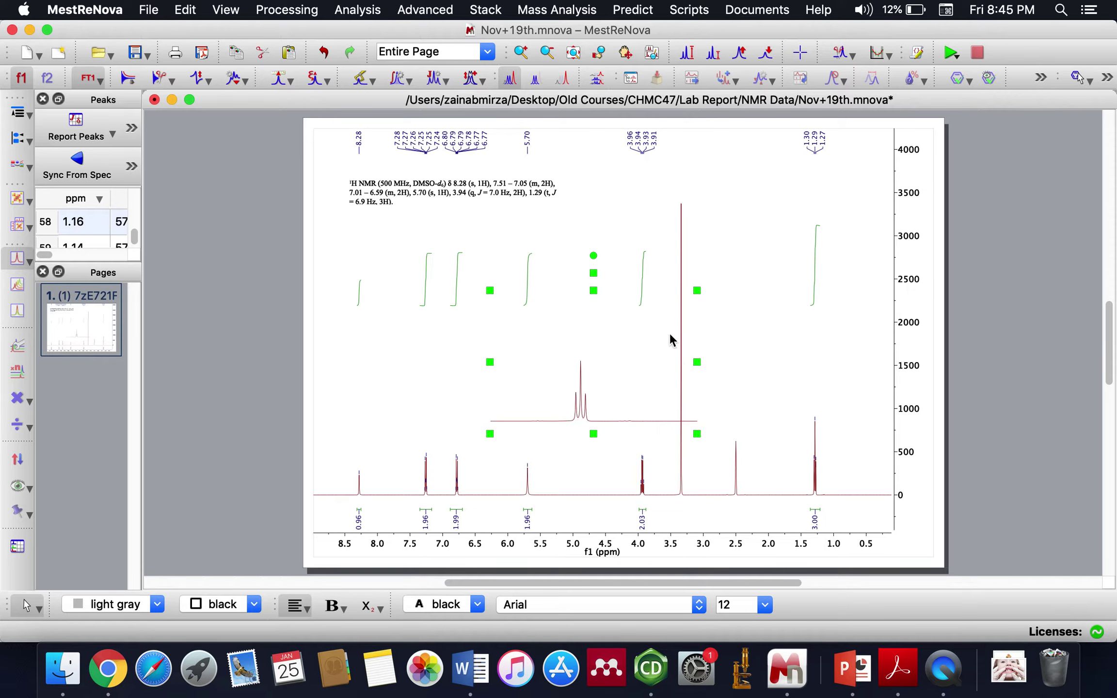
Cut away the empty baseline on both sides of the triplet in the inset.
left_click(841, 53)
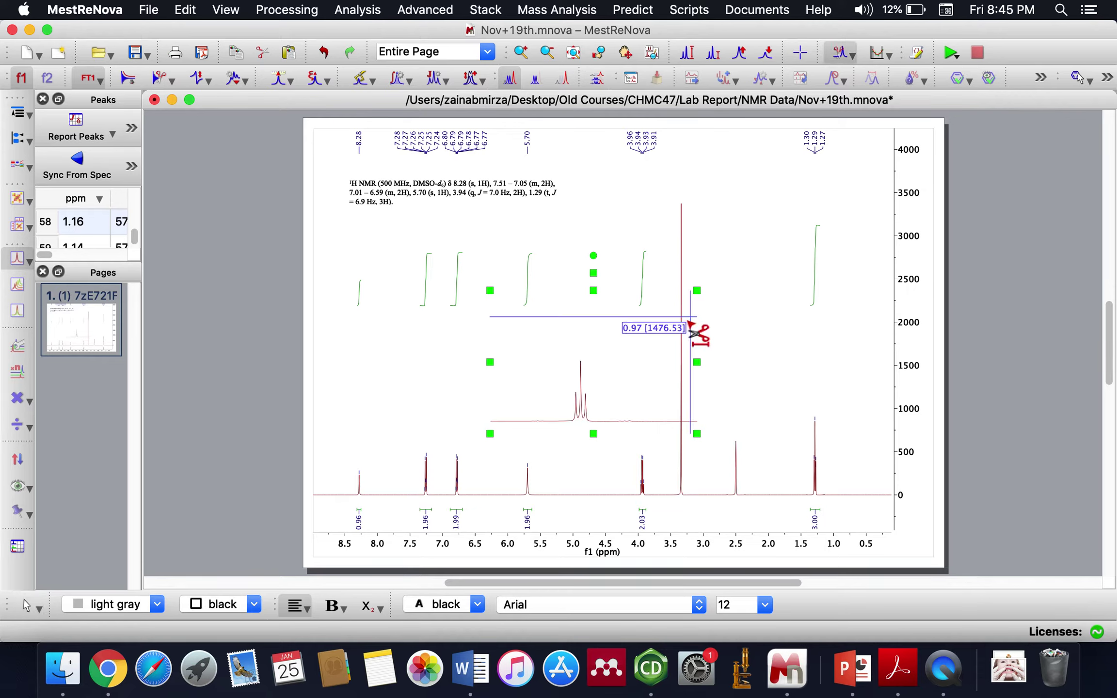
left_click_drag(612, 421, 704, 421)
left_click_drag(594, 427, 480, 423)
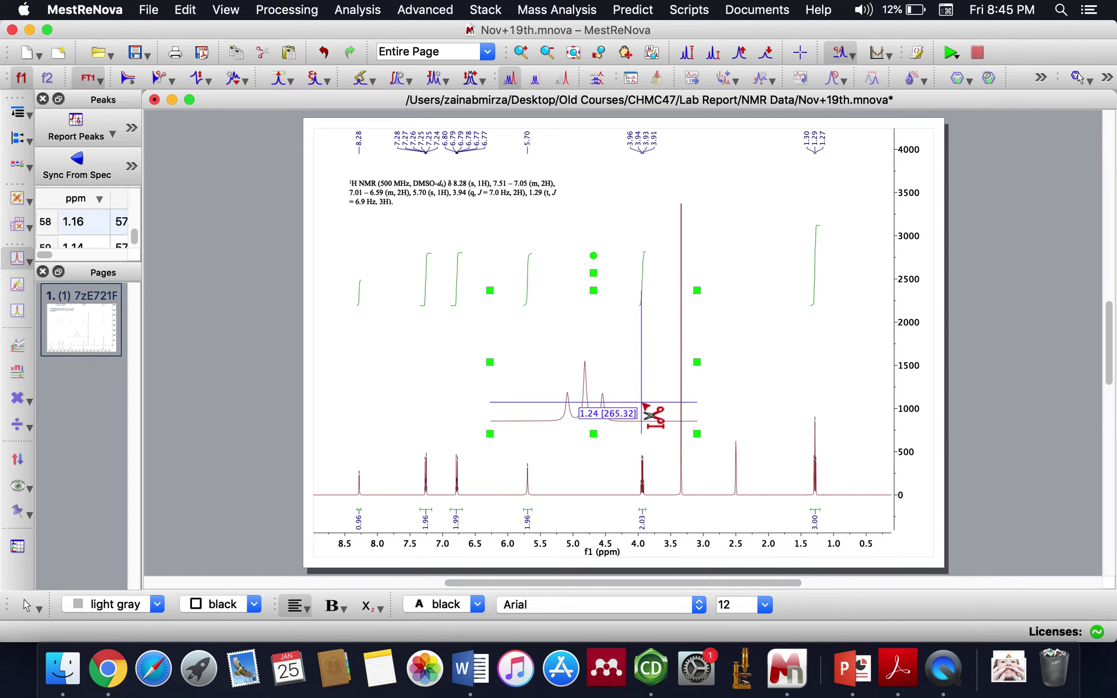
left_click_drag(668, 402, 704, 402)
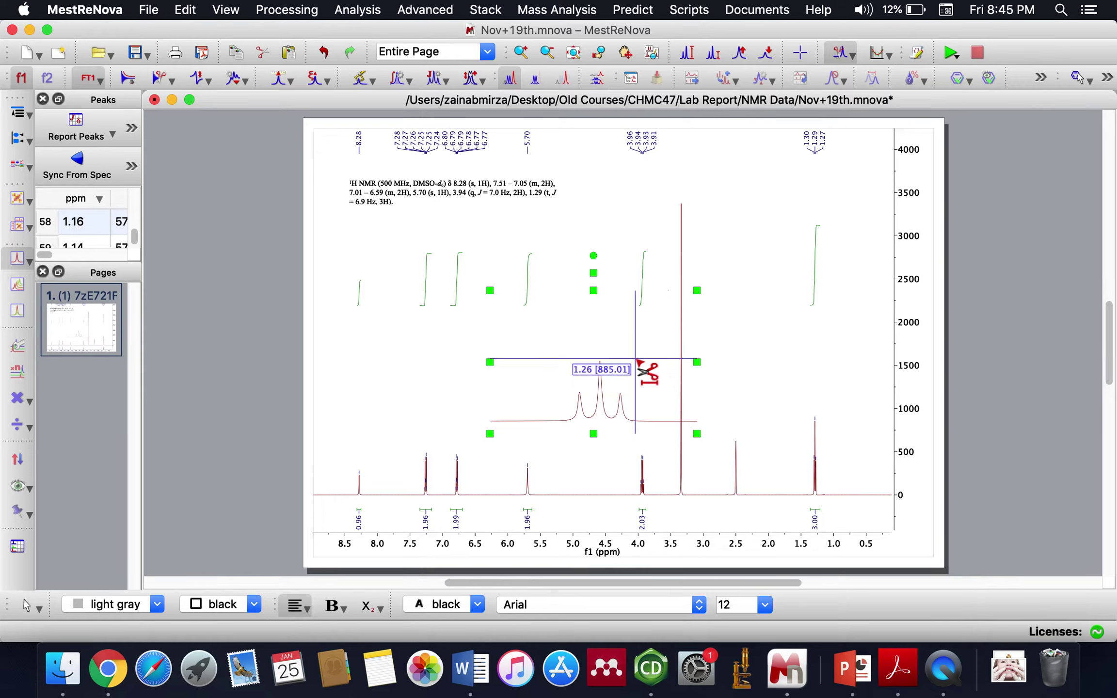
key("Escape")
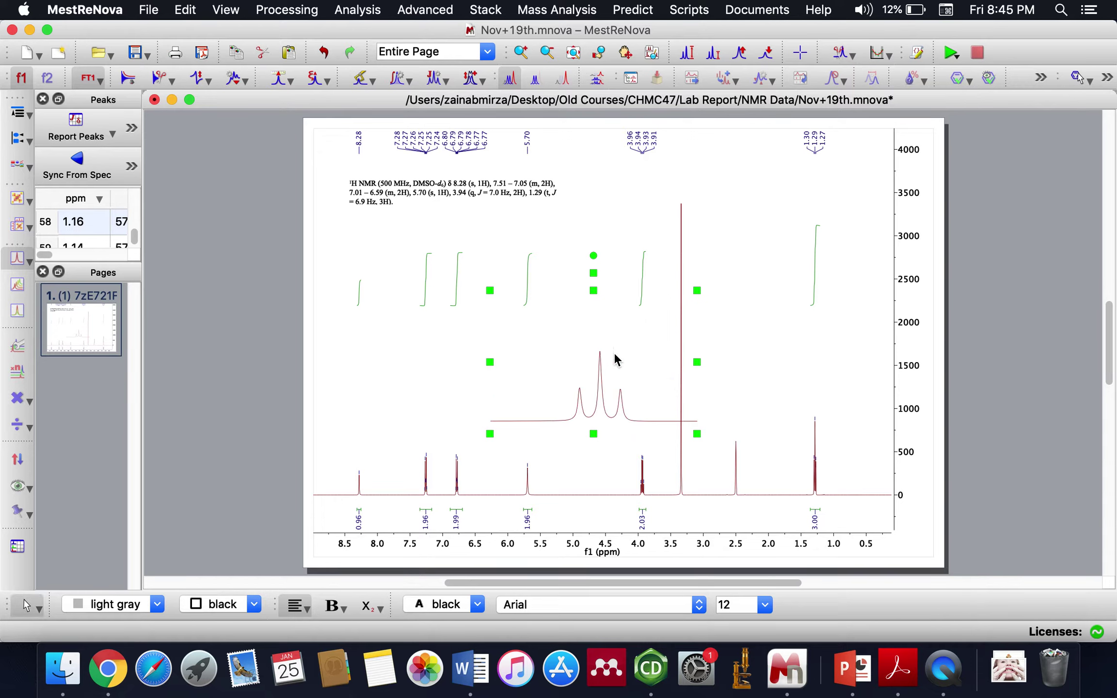
Shrink the inset and place it above the 1.29 ppm signal, cutting more baseline from both sides of the triplet.
left_click_drag(692, 435, 616, 399)
left_click_drag(553, 274, 807, 294)
left_click(840, 52)
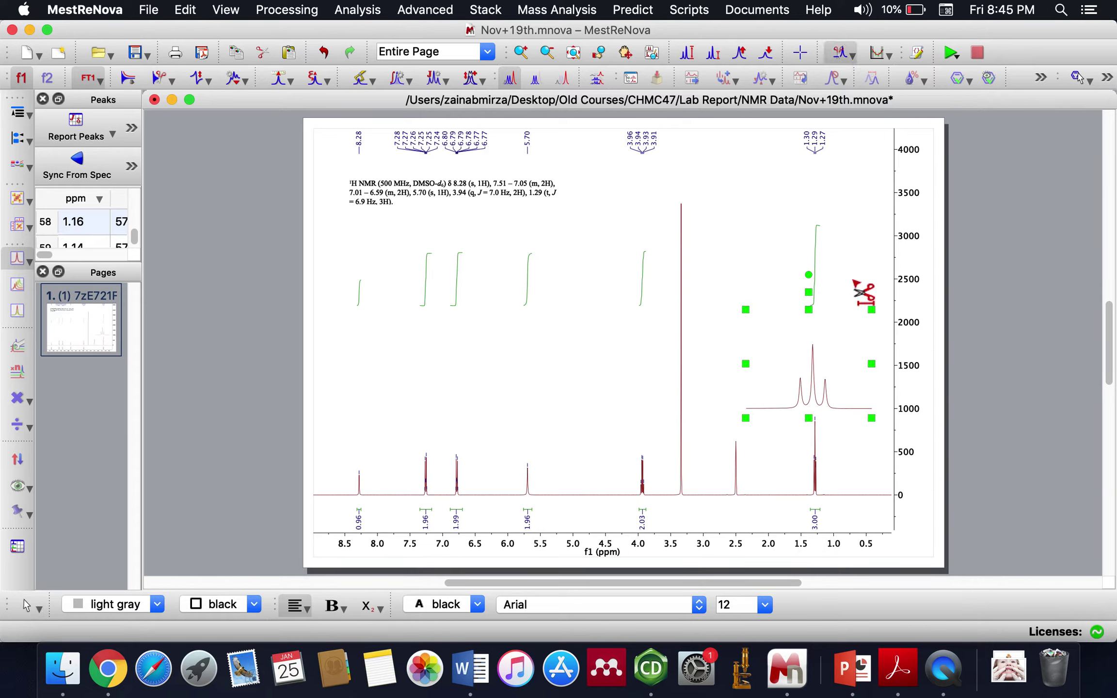
left_click_drag(844, 387, 888, 383)
left_click_drag(800, 399, 742, 398)
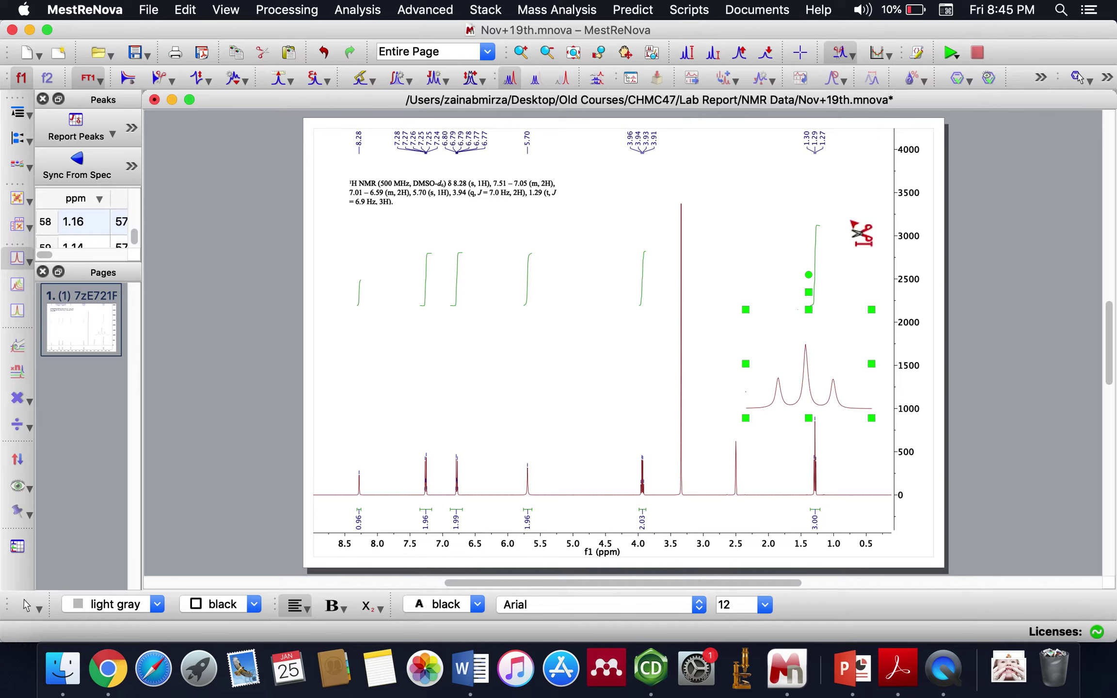
key("Escape")
Narrow the trimmed triplet inset from both sides and reposition it over the 1.29 ppm signal.
left_click_drag(871, 365, 828, 365)
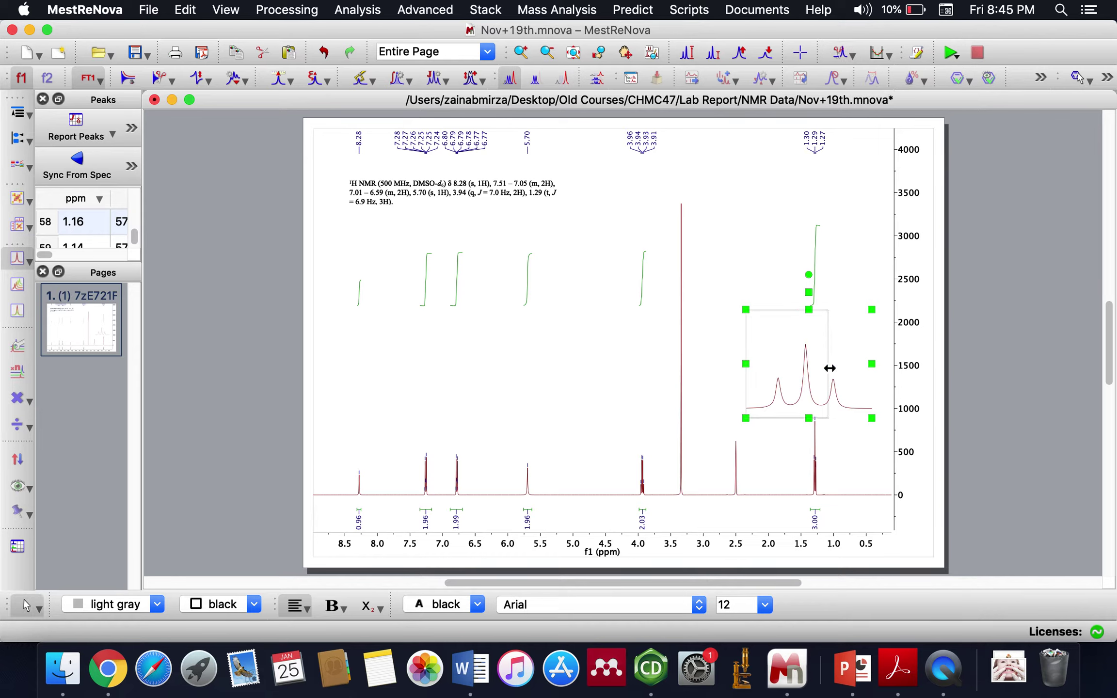
left_click_drag(786, 291, 815, 292)
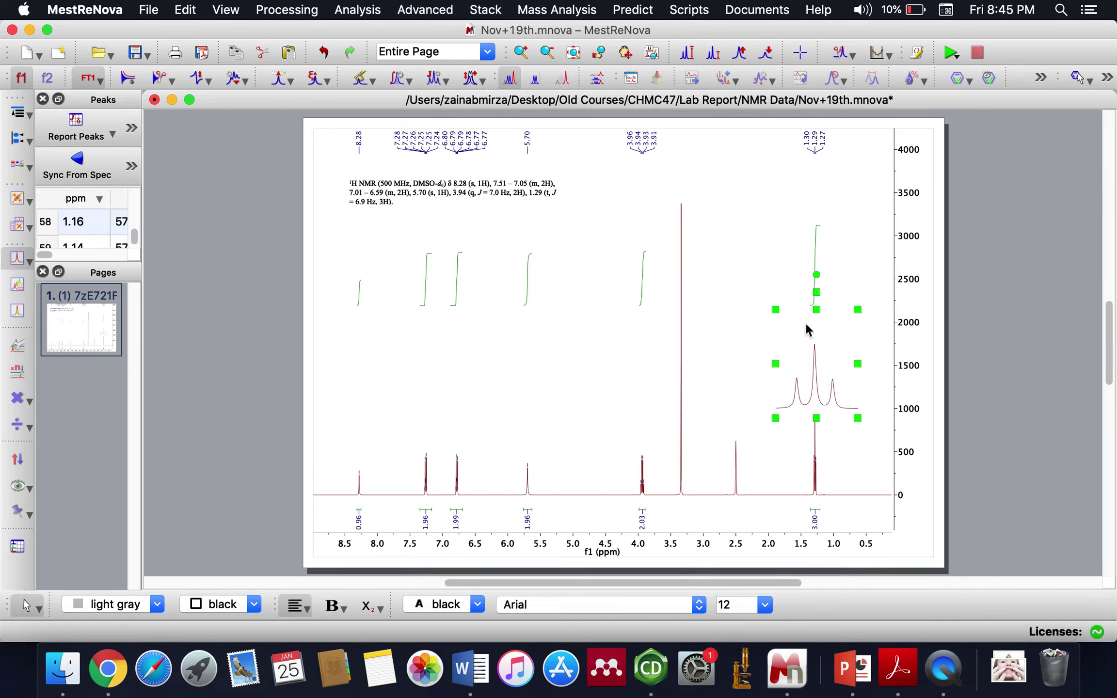
left_click_drag(776, 364, 793, 364)
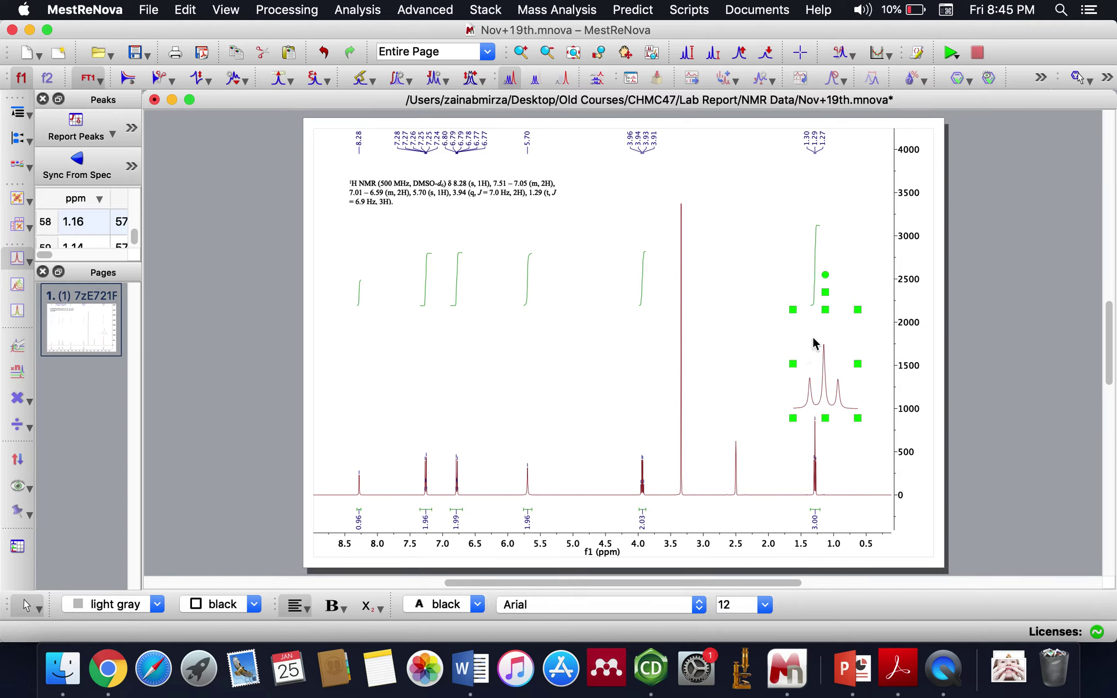
Centre the triplet inset directly above the 1.29 ppm signal and deselect it.
left_click_drag(828, 289, 818, 289)
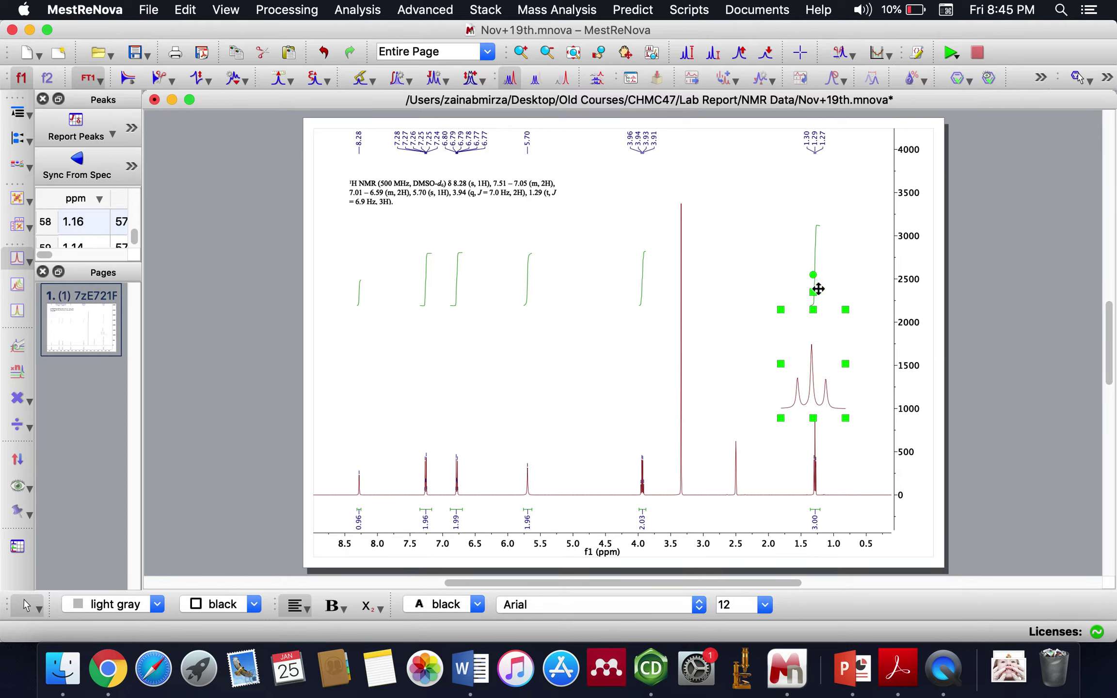
key("Right")
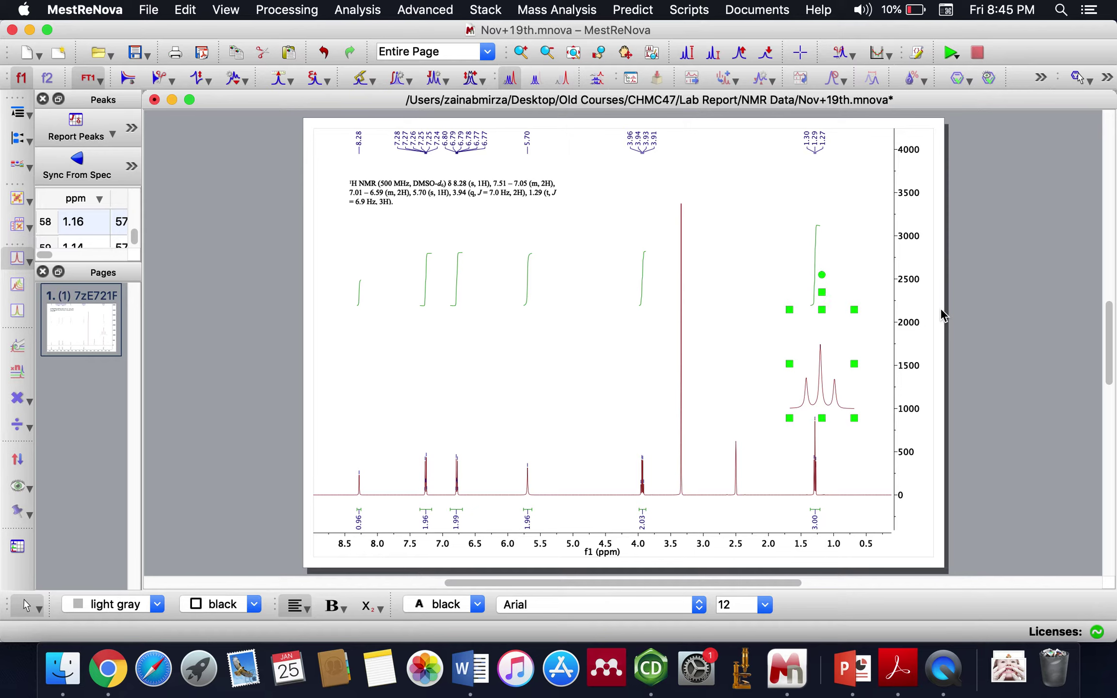
mouse_move(820, 294)
left_mouse_down()
mouse_move(816, 304)
mouse_move(815, 292)
left_mouse_up()
left_click(952, 312)
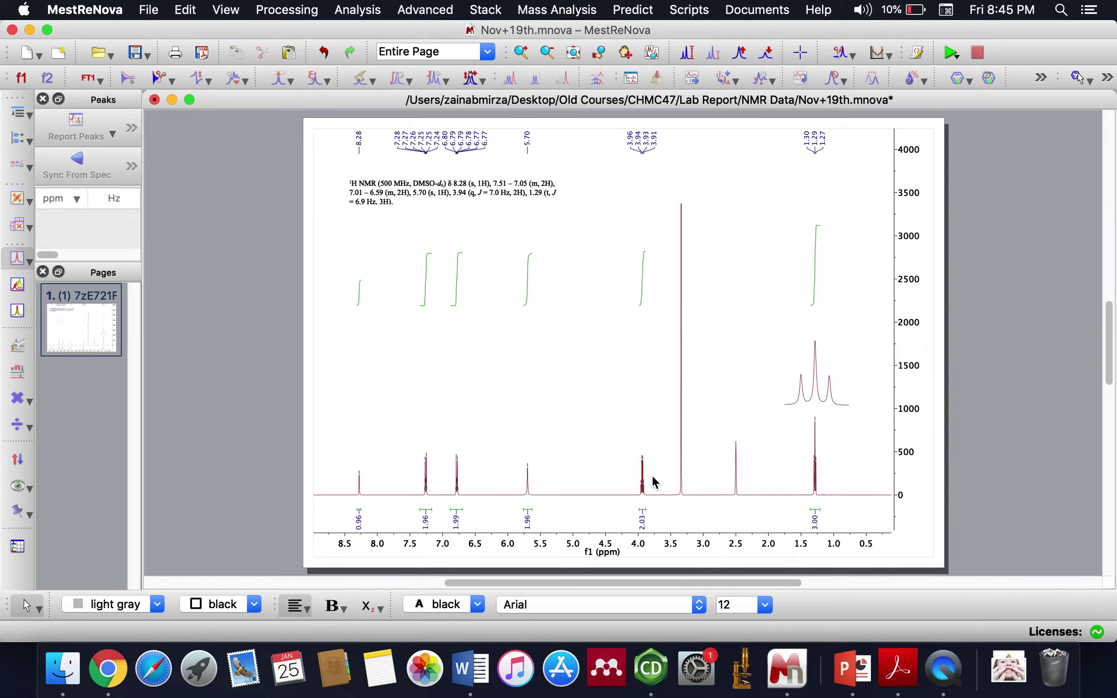
Create an expansion inset of the quartet at 3.94 ppm, reaching down to about 3.60 ppm, and move it below the integral curves.
left_click(650, 54)
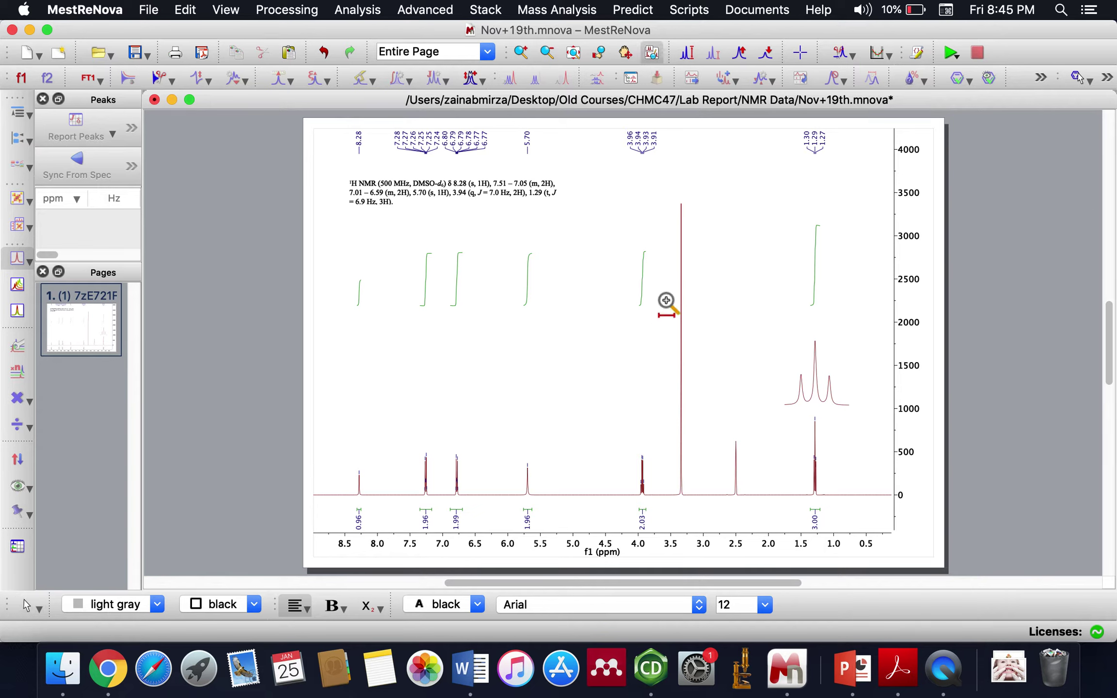
left_click(621, 471)
left_click_drag(621, 472, 666, 482)
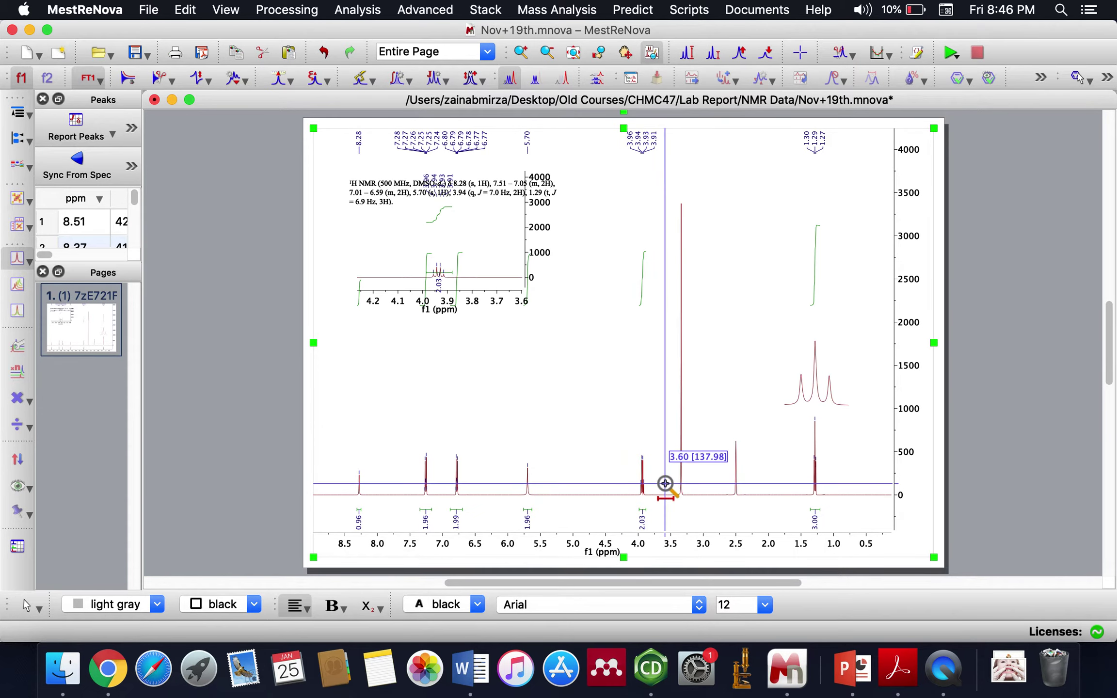
left_click(497, 307)
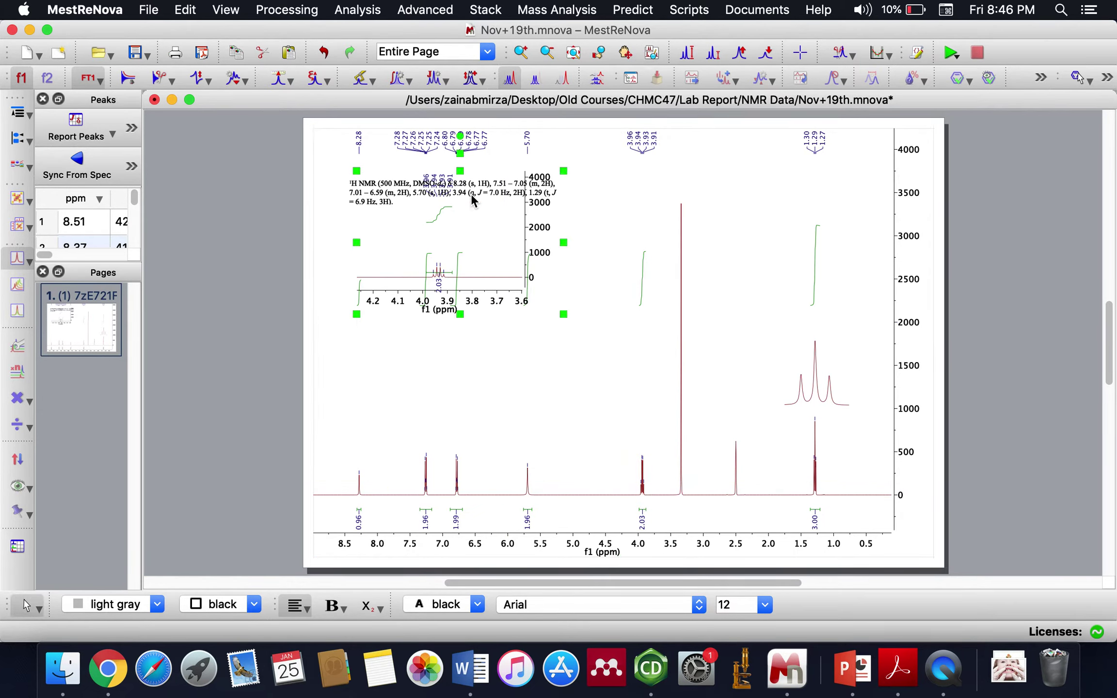
left_click_drag(463, 153, 580, 287)
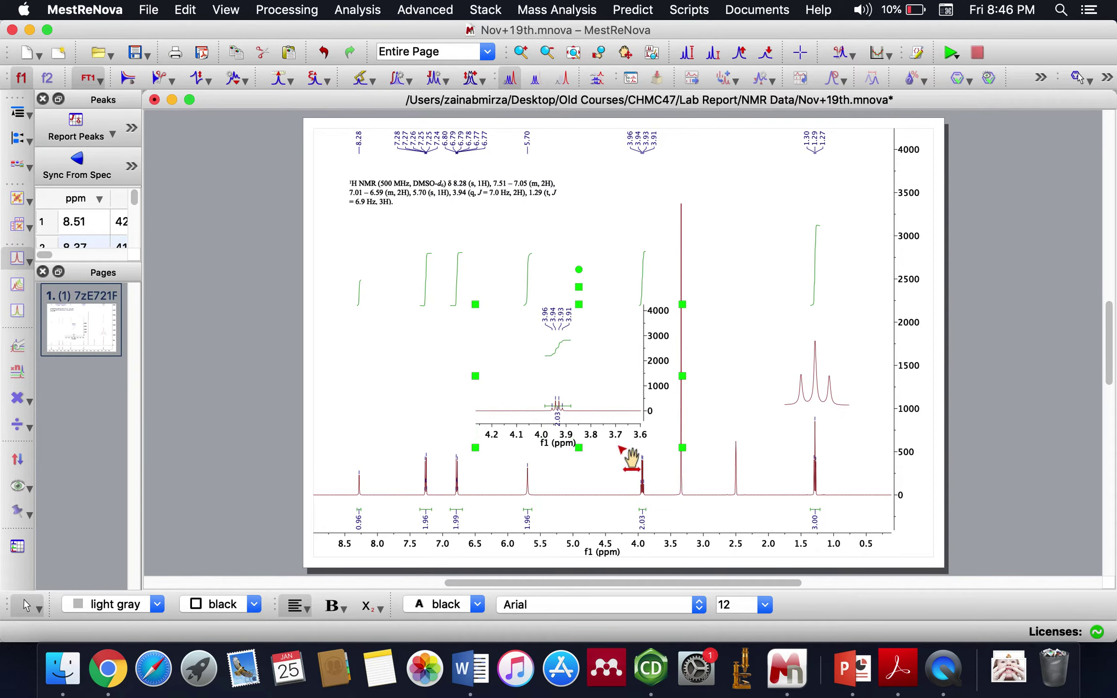
Hide the horizontal ppm scale and the vertical intensity scale of the quartet inset.
right_click(595, 441)
left_click(614, 509)
right_click(658, 376)
left_click(669, 383)
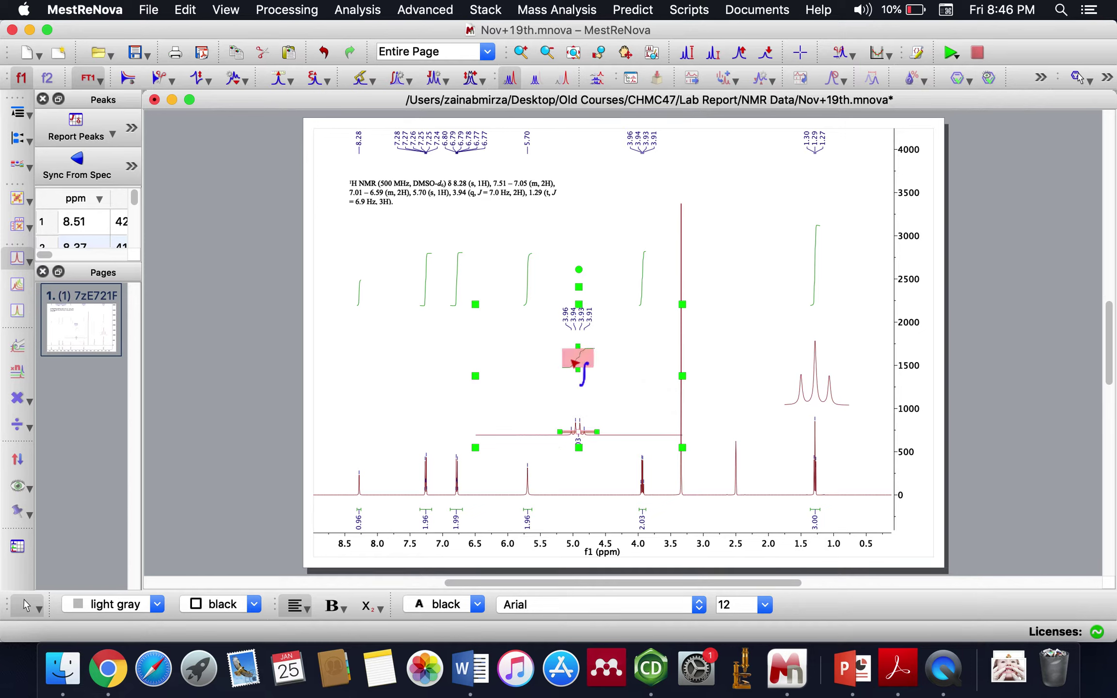
Delete all integrals and all peak labels from the quartet inset.
right_click(585, 431)
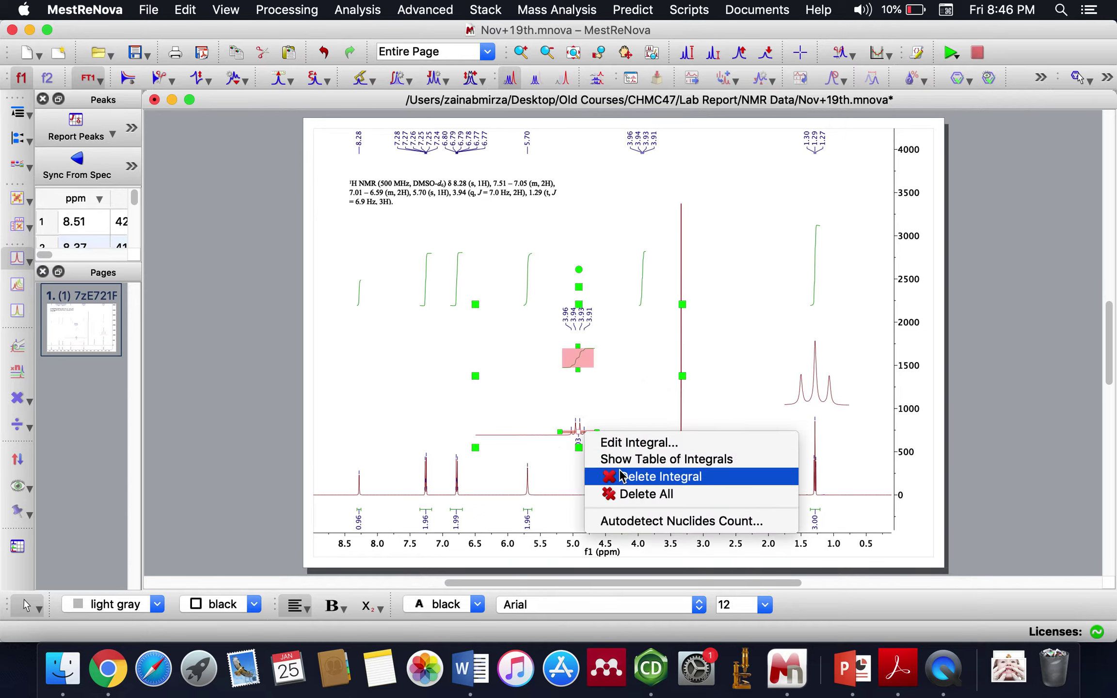
left_click(628, 490)
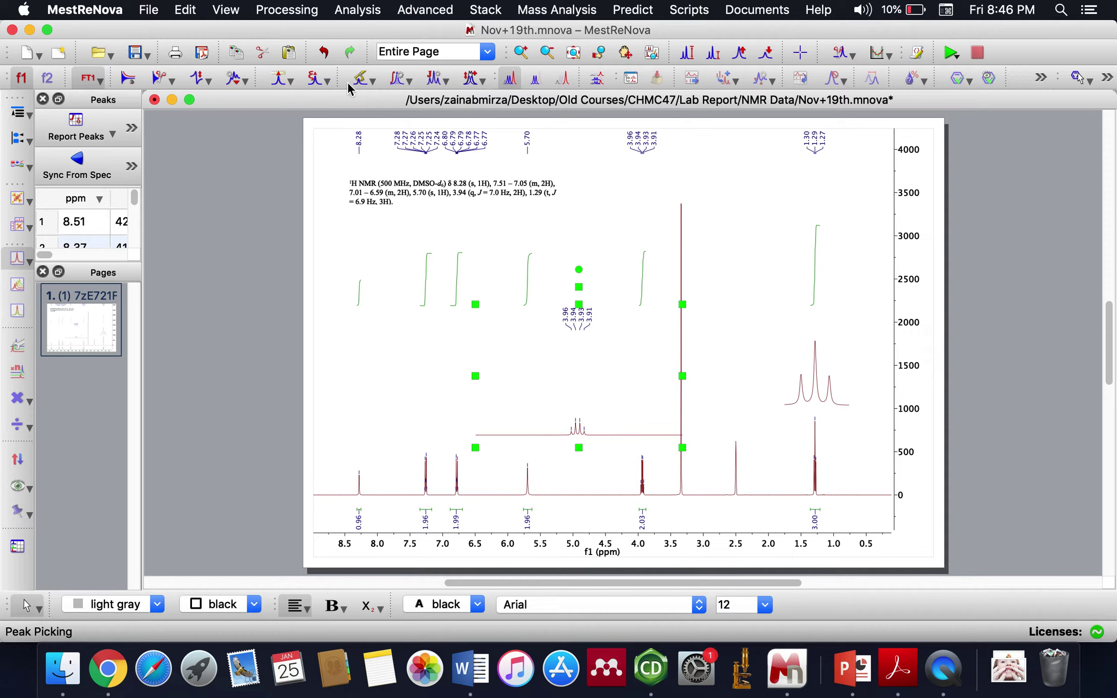
left_click(372, 80)
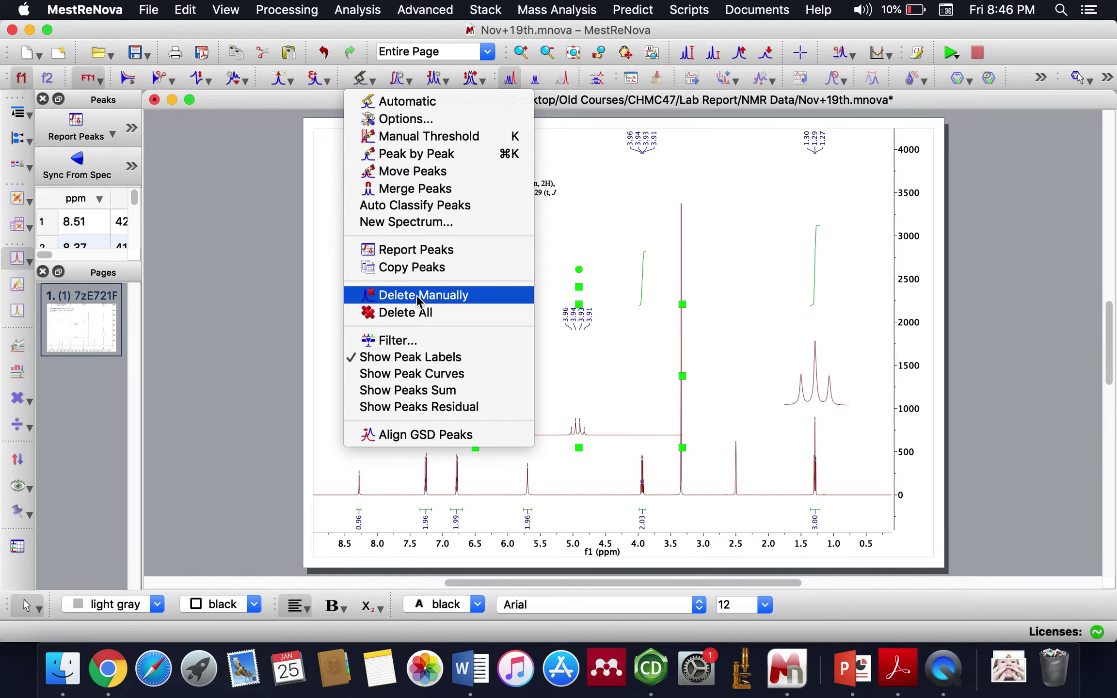
left_click(420, 314)
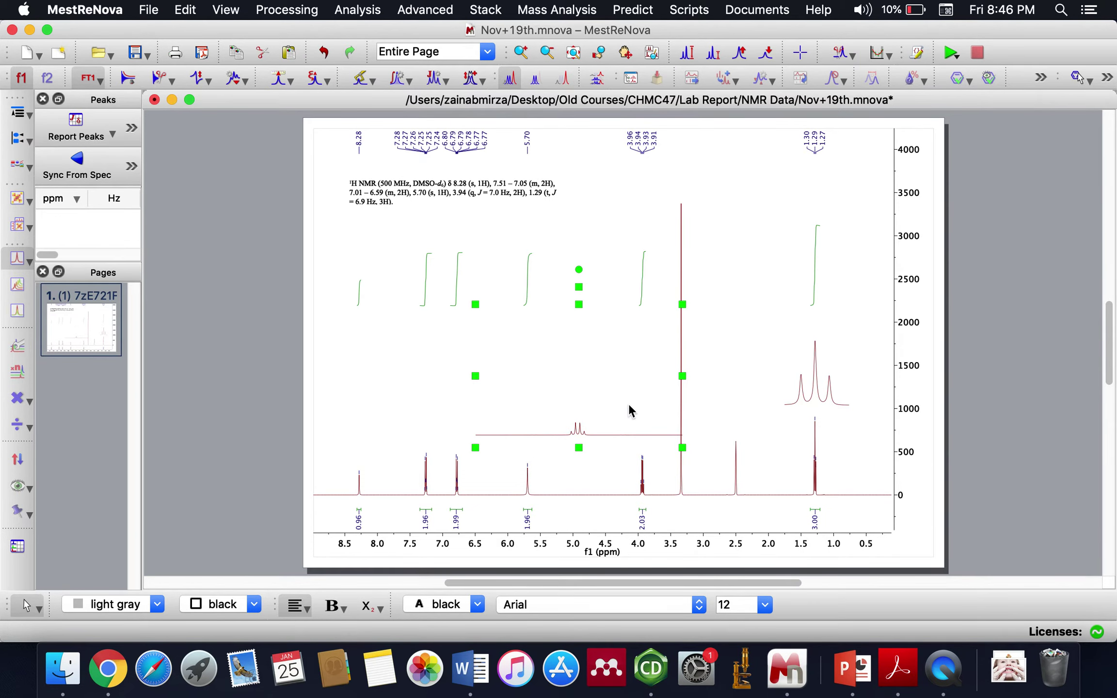
Increase the quartet's intensity in the inset and cut away the empty baseline on both sides of it.
scroll(591, 395, "up", 2)
left_click(849, 55)
left_click(595, 439)
left_click(842, 52)
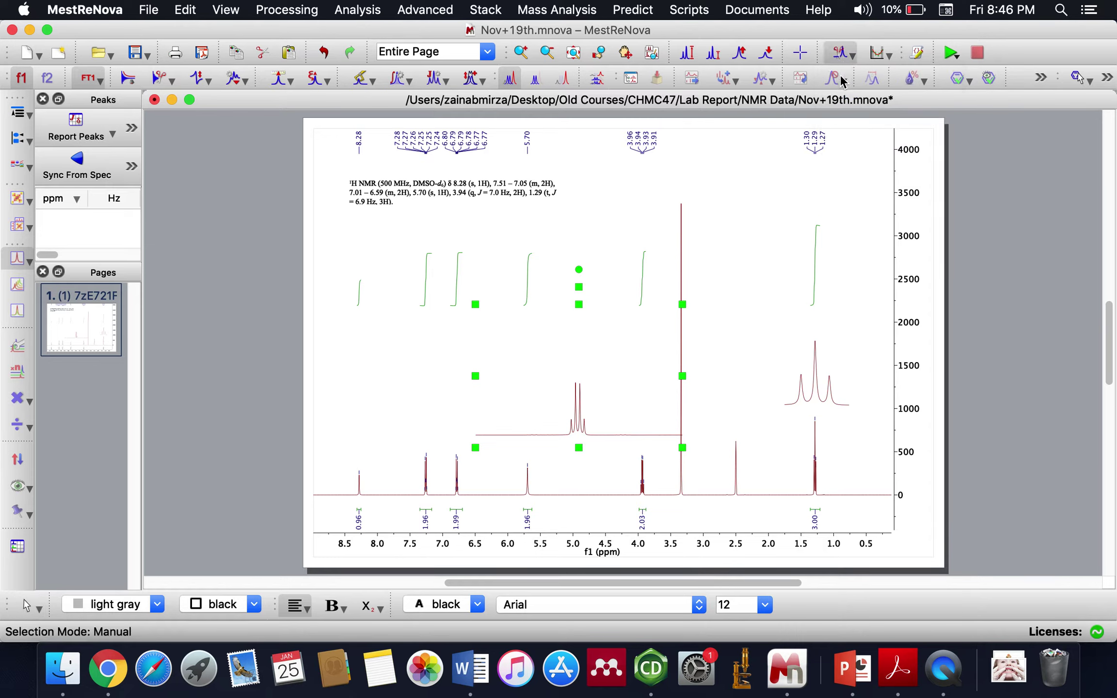
left_click_drag(590, 417, 374, 423)
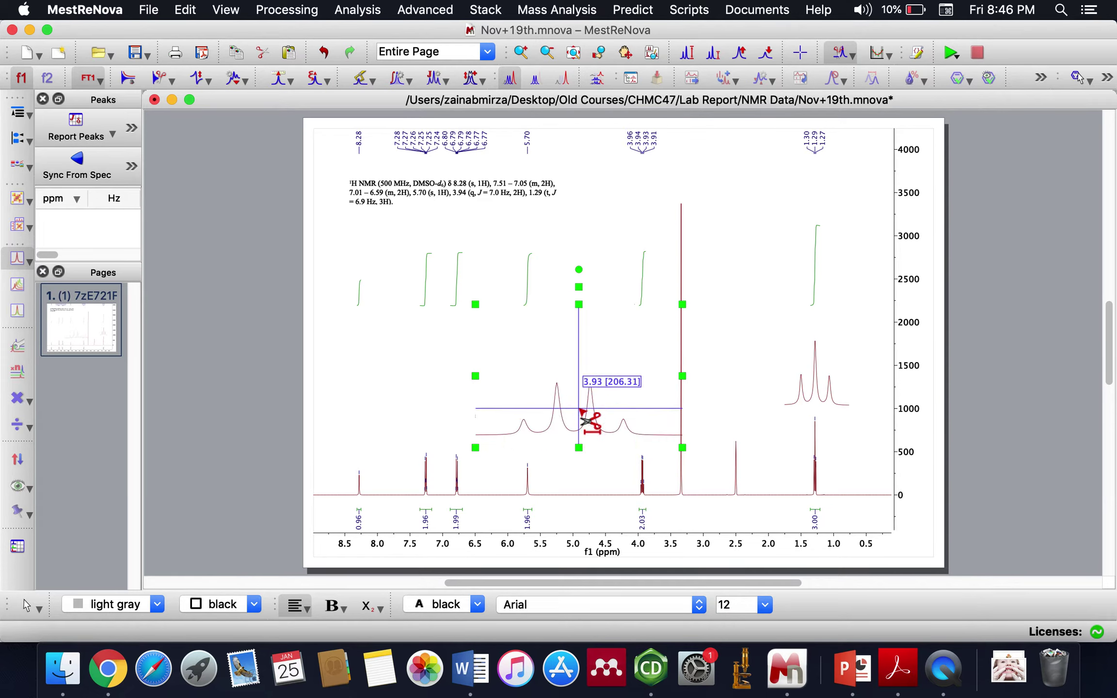
key("Escape")
Narrow the quartet inset to about the triplet inset's width and move it over the 3.94 ppm signal.
left_click_drag(685, 376, 572, 374)
left_click_drag(516, 283, 642, 288)
right_click(694, 377)
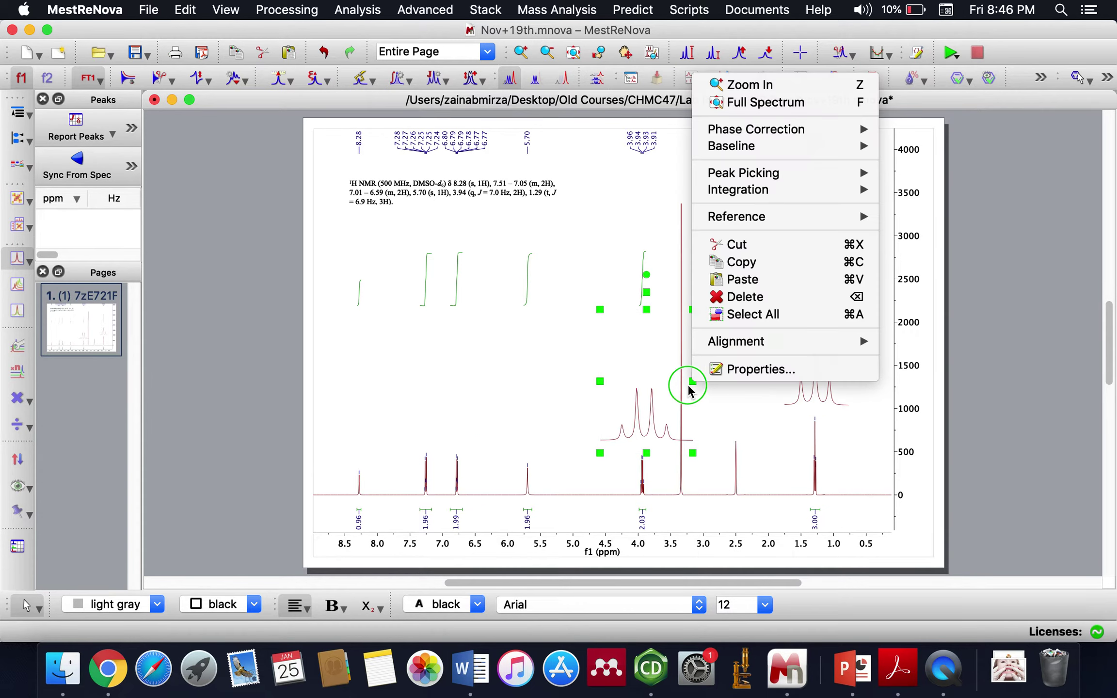
left_click(663, 392)
left_click_drag(696, 383, 668, 383)
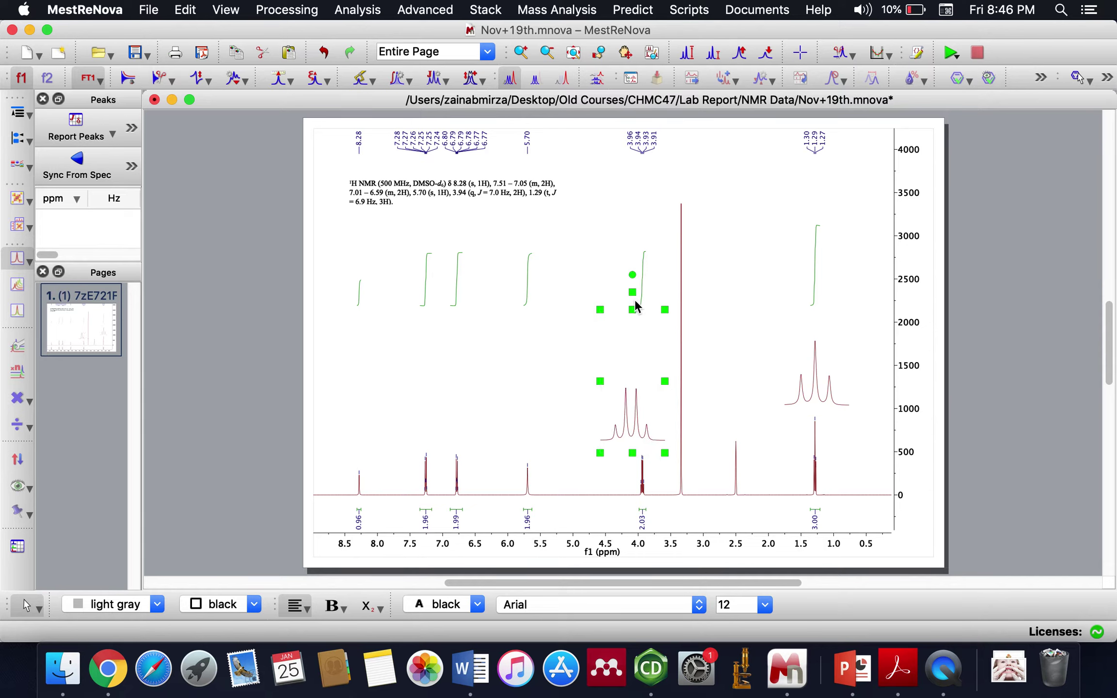
Raise the quartet inset to about the triplet inset's height, centre it above the 3.94 ppm signal and widen it slightly.
left_click_drag(635, 292, 645, 295)
key("Up")
key("Up")
key("Left")
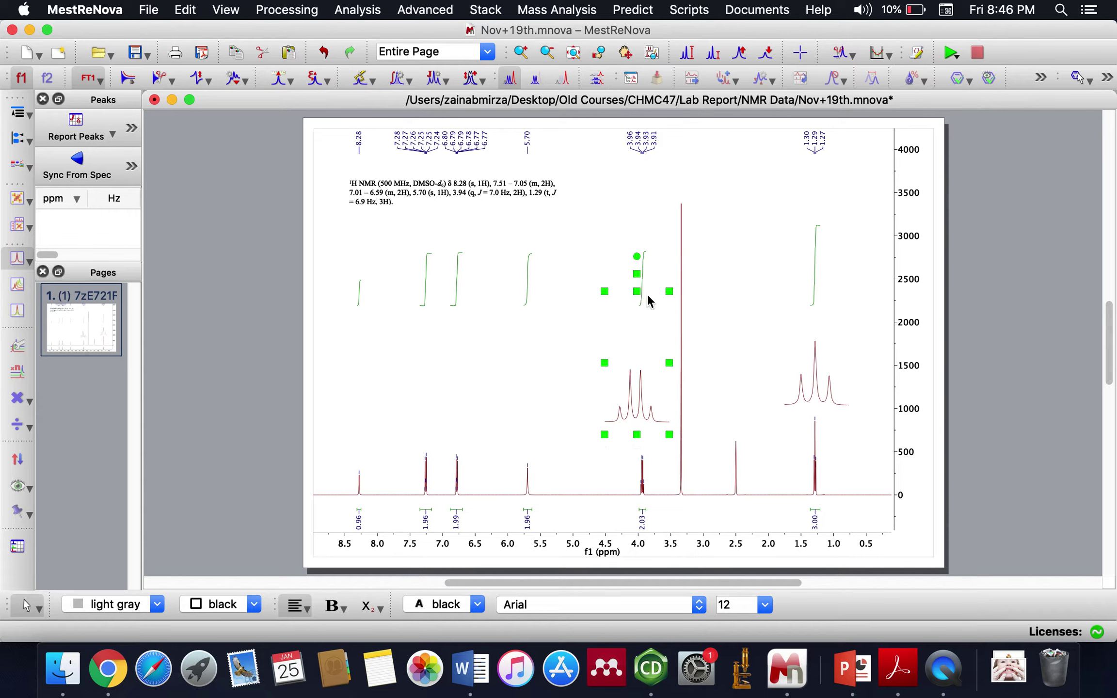
left_click(796, 391)
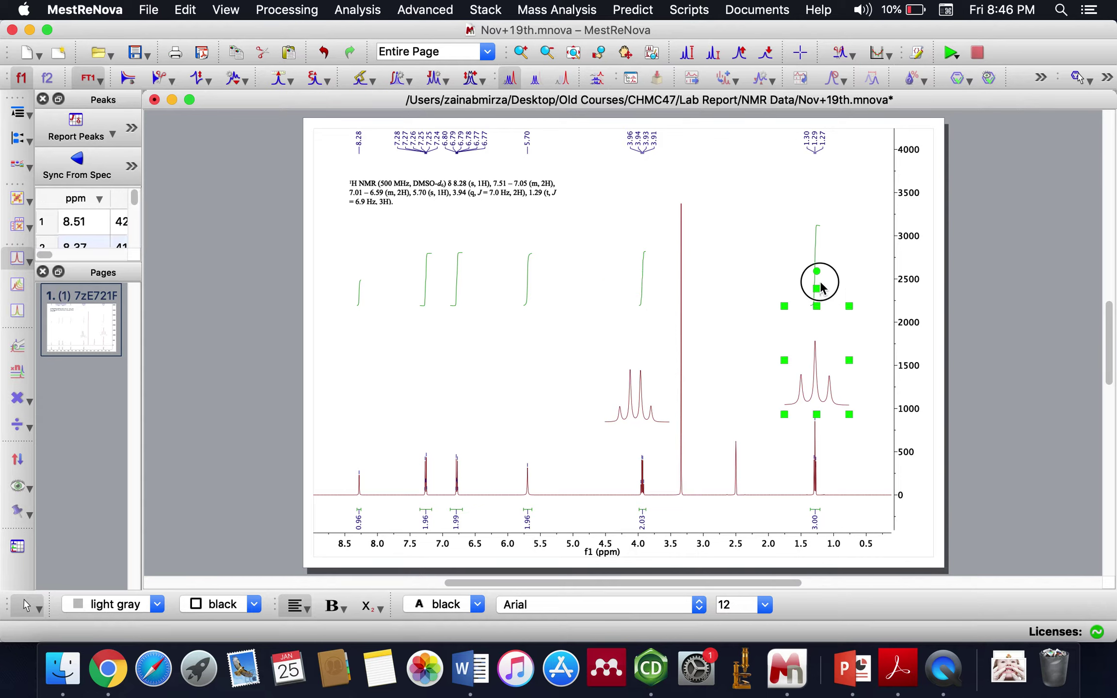
left_click(820, 296)
left_click(629, 410)
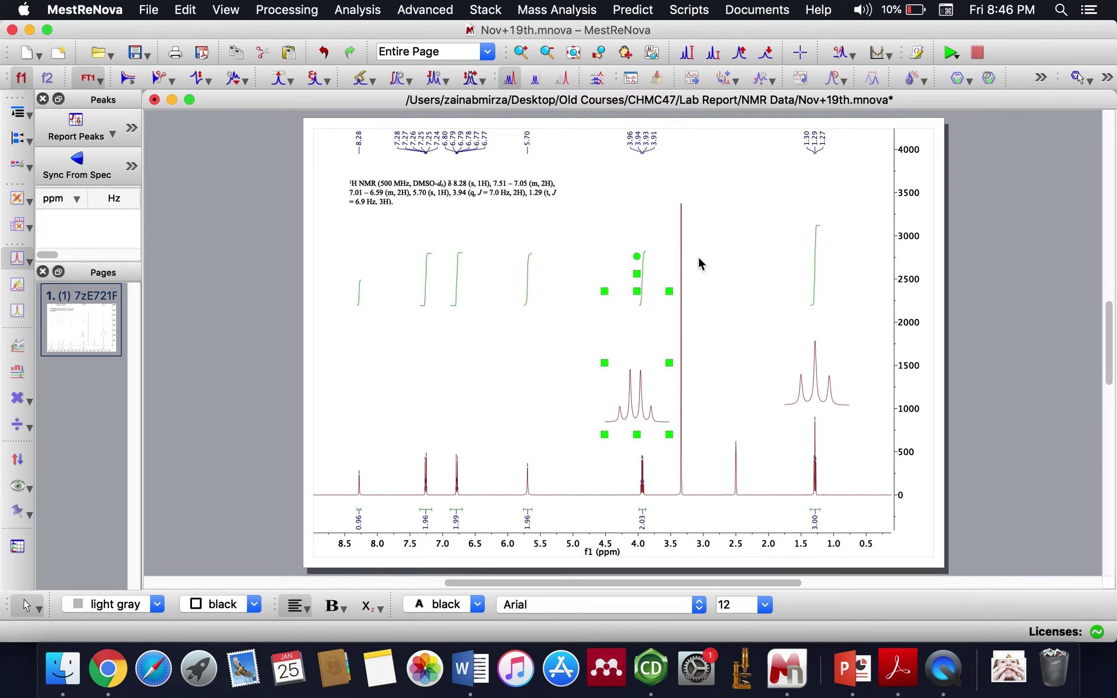
left_click_drag(638, 274, 648, 271)
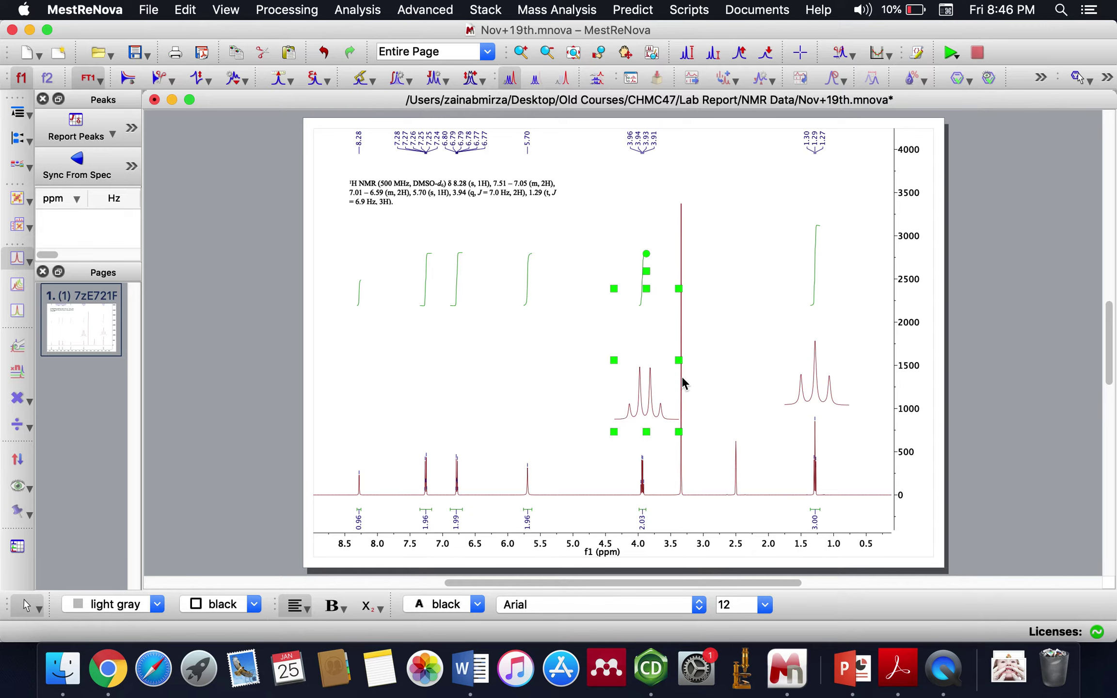
mouse_move(619, 359)
left_mouse_down()
mouse_move(594, 362)
mouse_move(611, 361)
left_mouse_up()
left_click(726, 388)
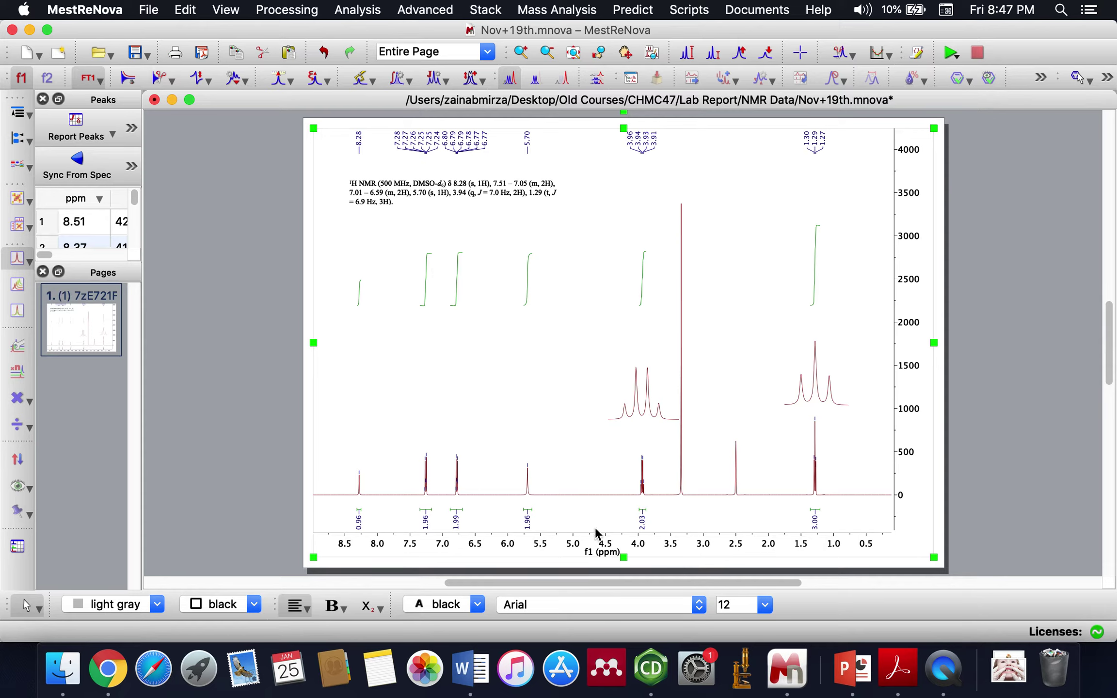
Switch to ChemDraw and copy the dulcin structure without its name caption.
left_click(665, 640)
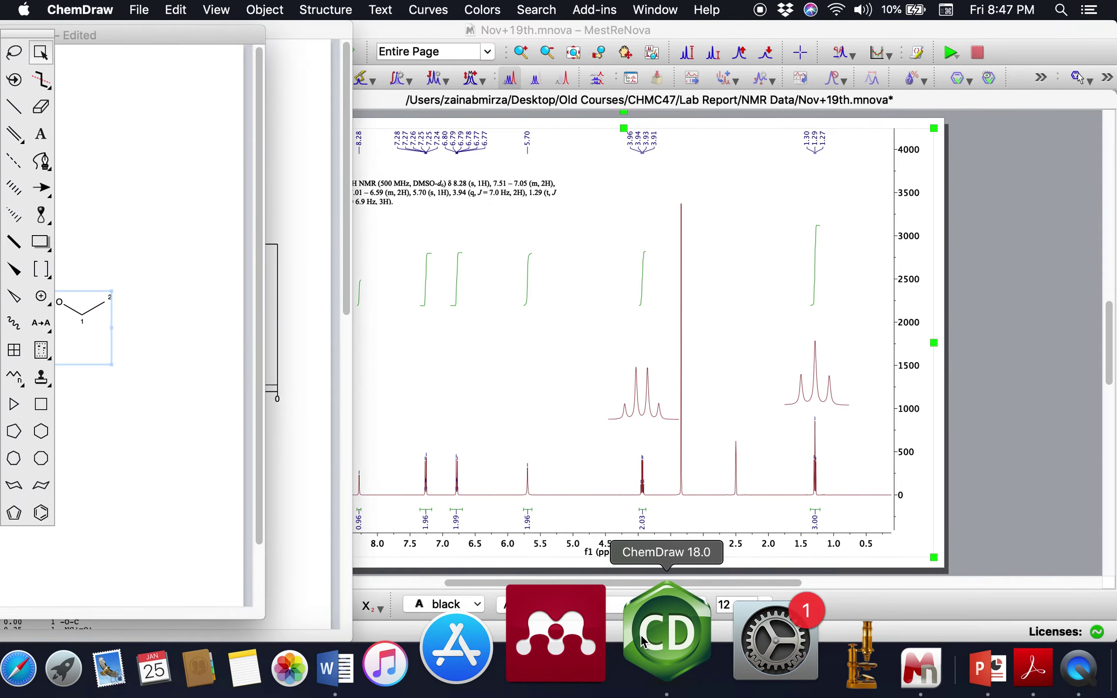
left_click_drag(203, 32, 558, 55)
left_click(458, 450)
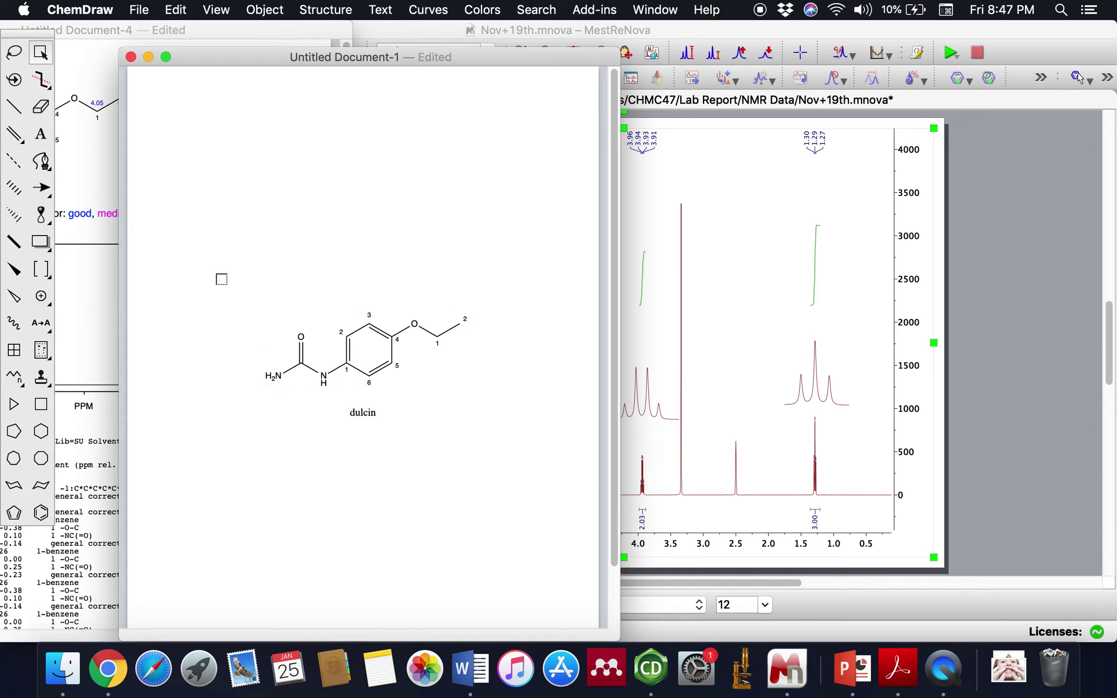
left_click_drag(222, 276, 519, 386)
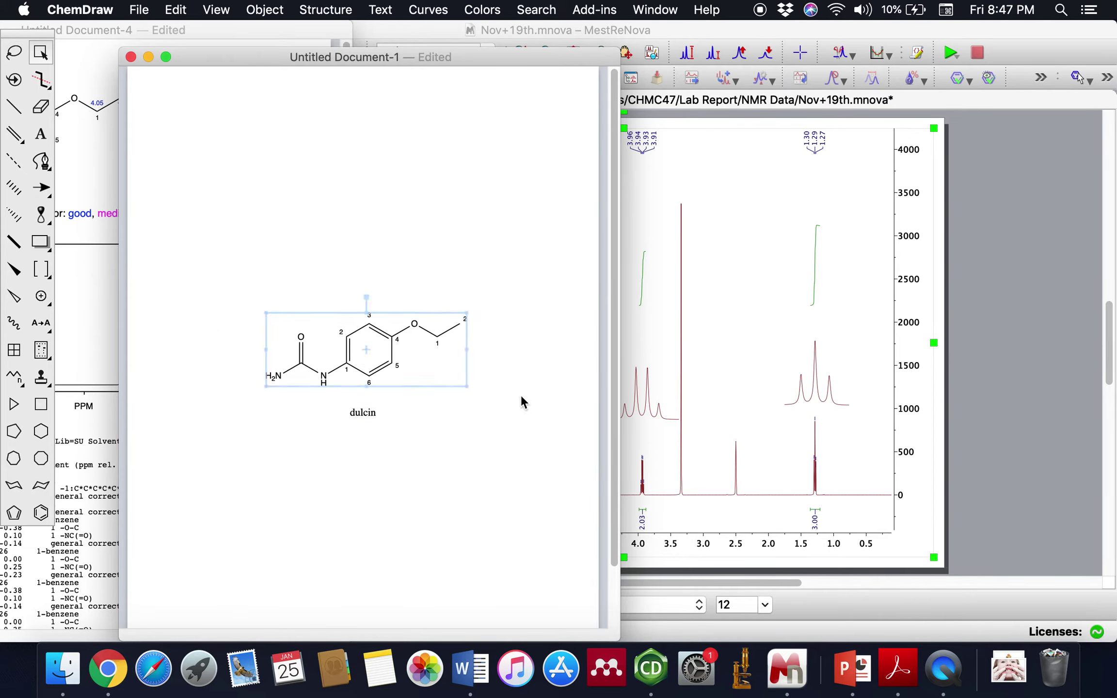
key("super+c")
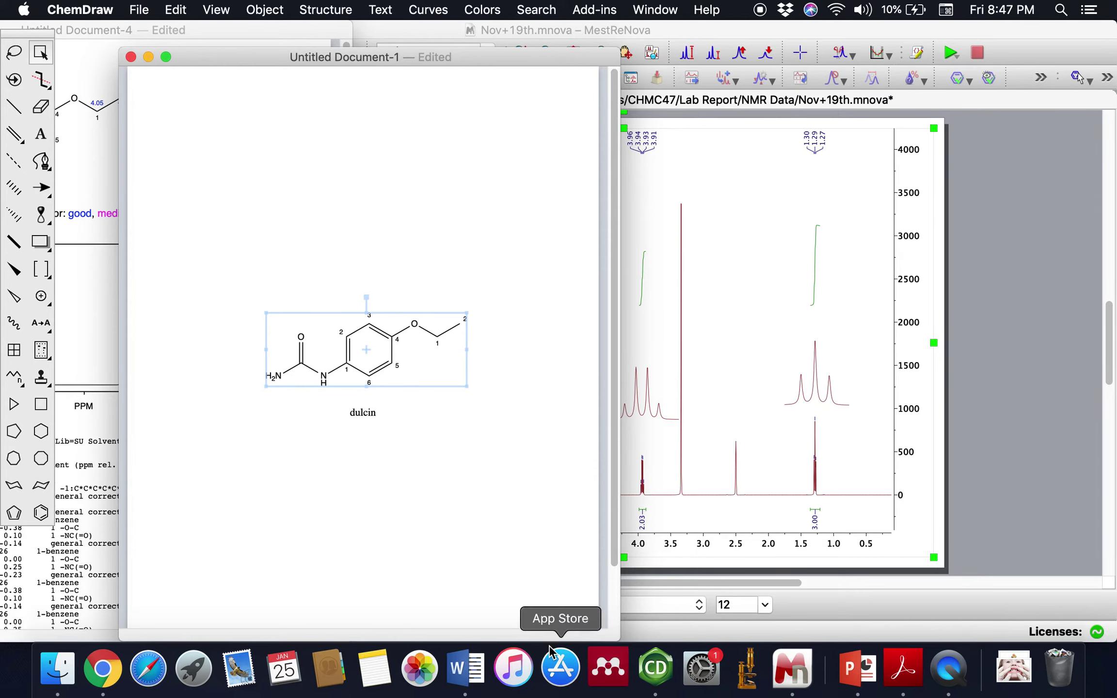
Create a blank document in Word and paste the copied dulcin structure into it.
right_click(486, 643)
left_click(490, 619)
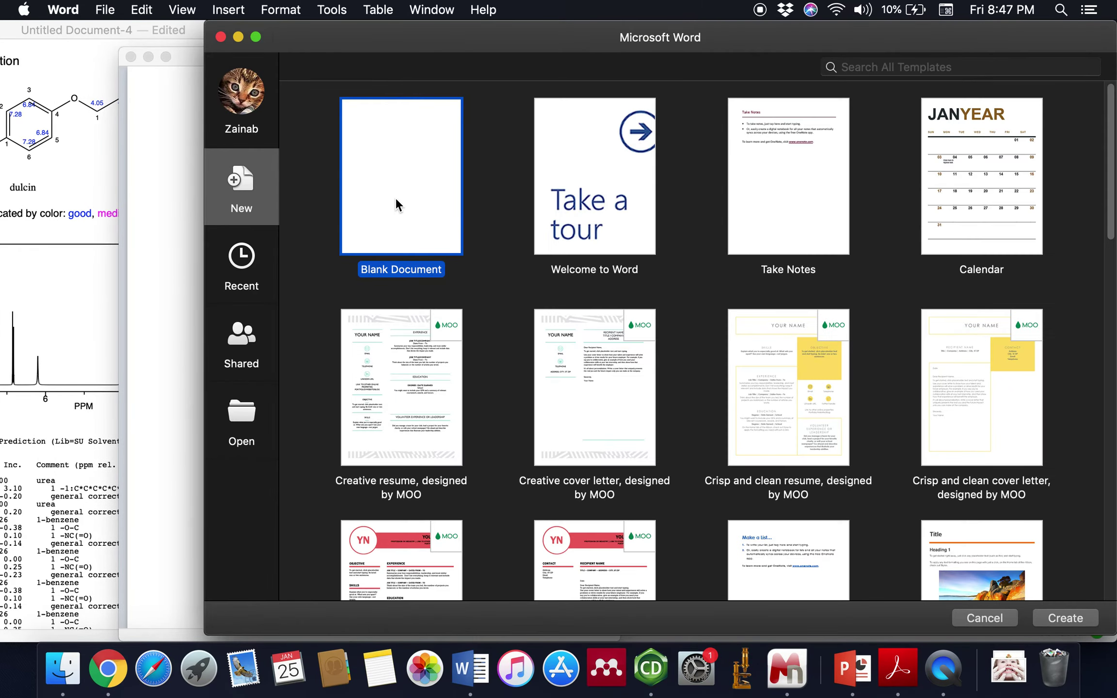
double_click(396, 200)
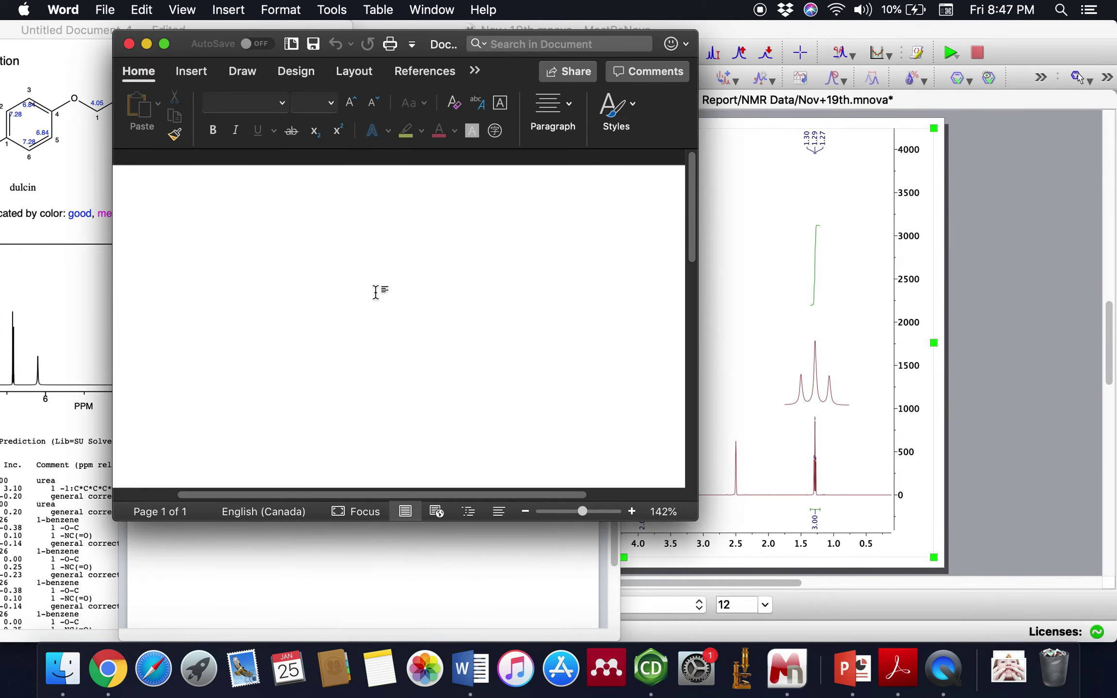
key("super+v")
Select the structure in Word and try to paste it onto the spectrum page in MestReNova.
key("super+a")
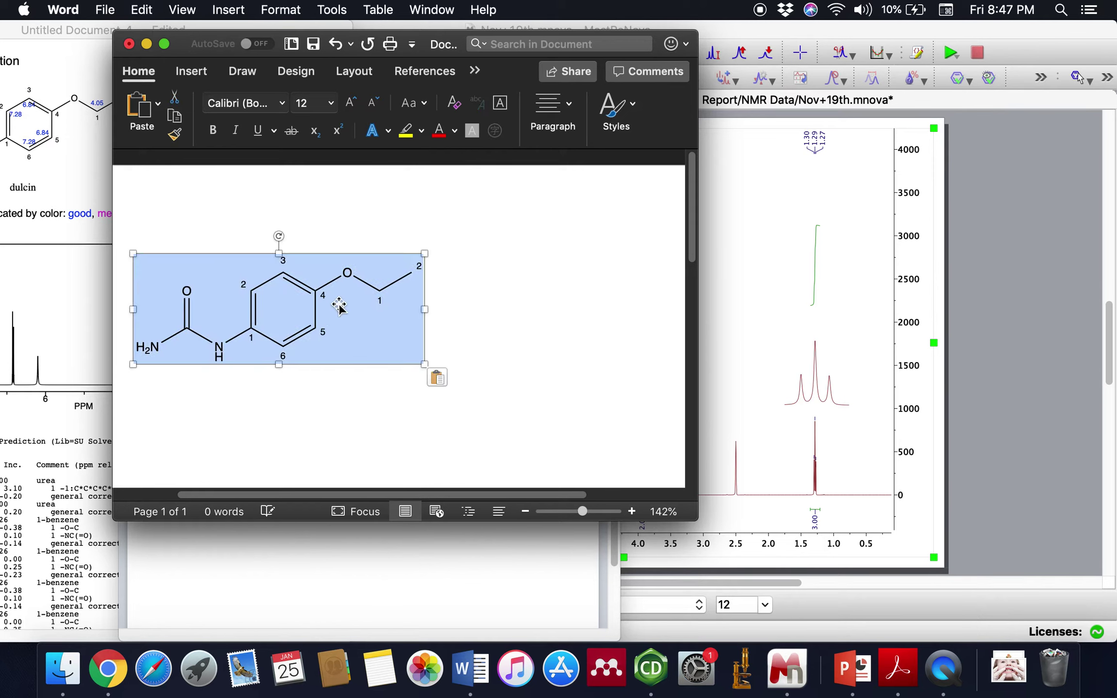
left_click(351, 356)
left_click(524, 340)
left_click(301, 313)
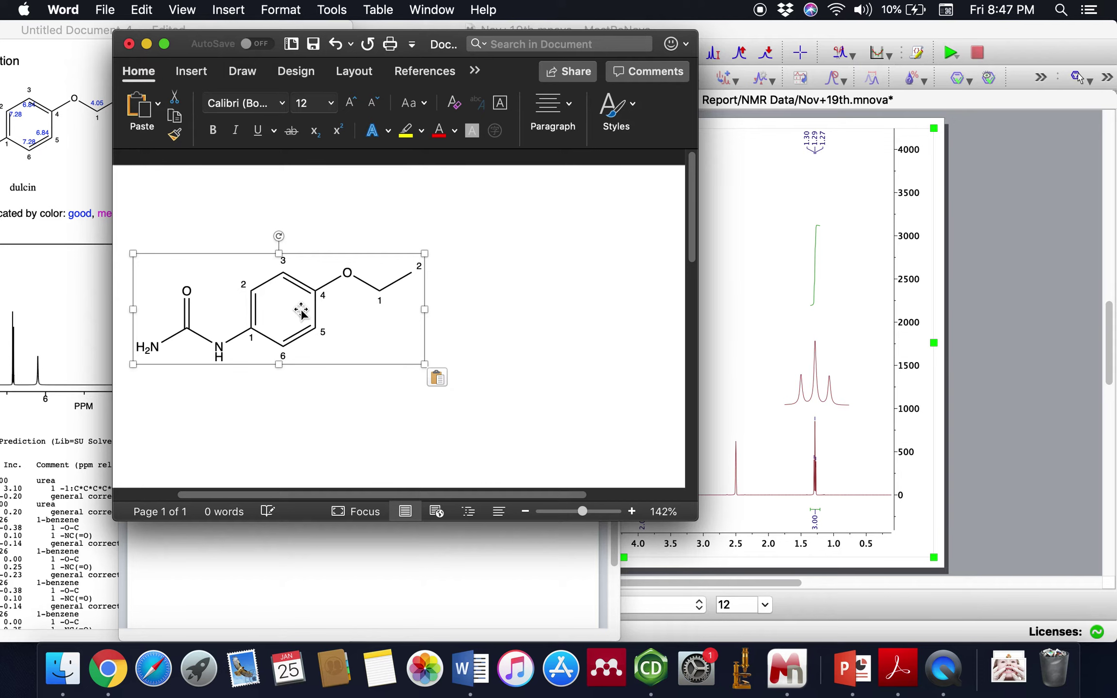
left_click(731, 438)
key("super+v")
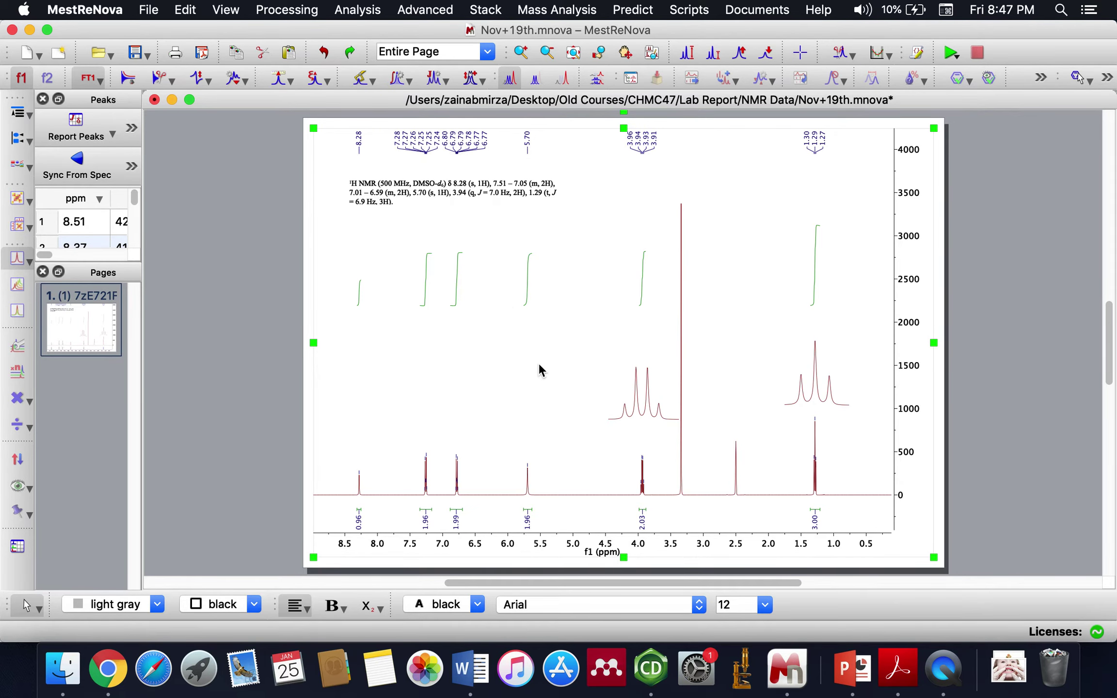
Return to Word, shrink the dulcin structure to about 4.43 cm wide by 1.68 cm high and select it.
left_click(485, 645)
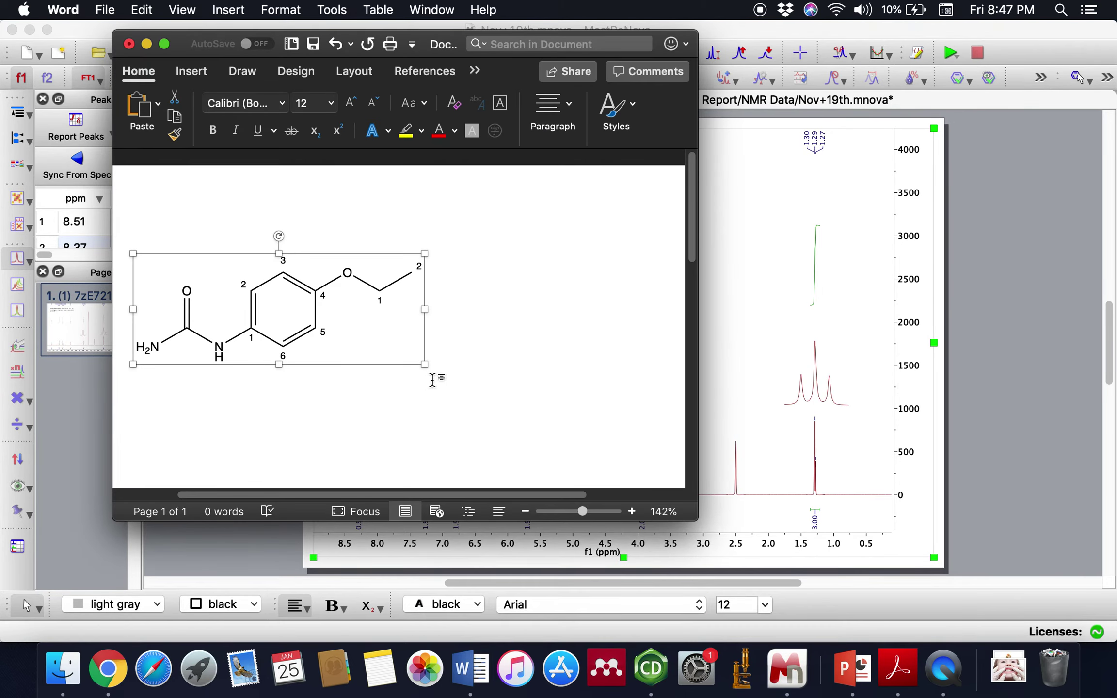
left_click_drag(425, 365, 290, 312)
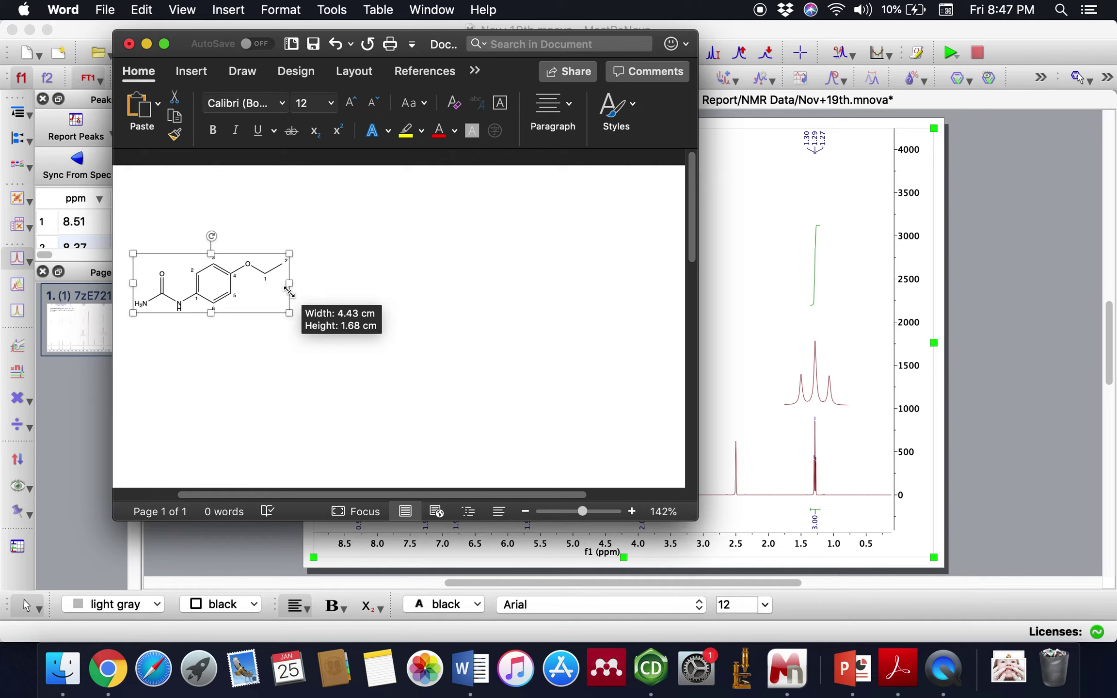
left_click(320, 343)
key("cmd+a")
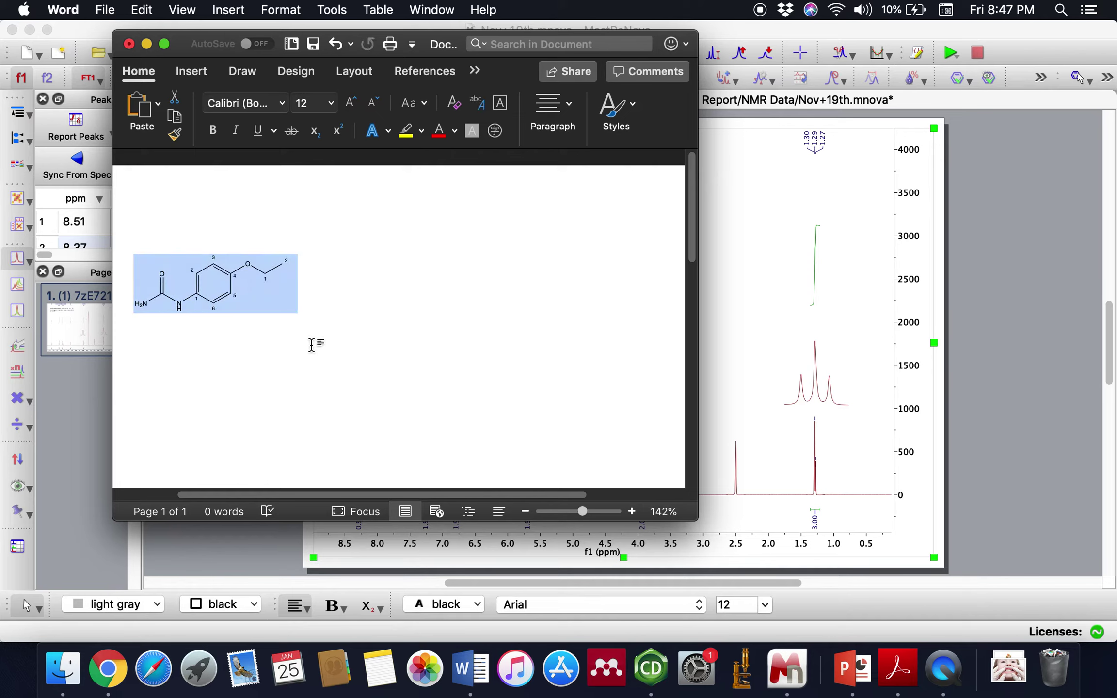
left_click(315, 342)
left_click(221, 281)
key("cmd+a")
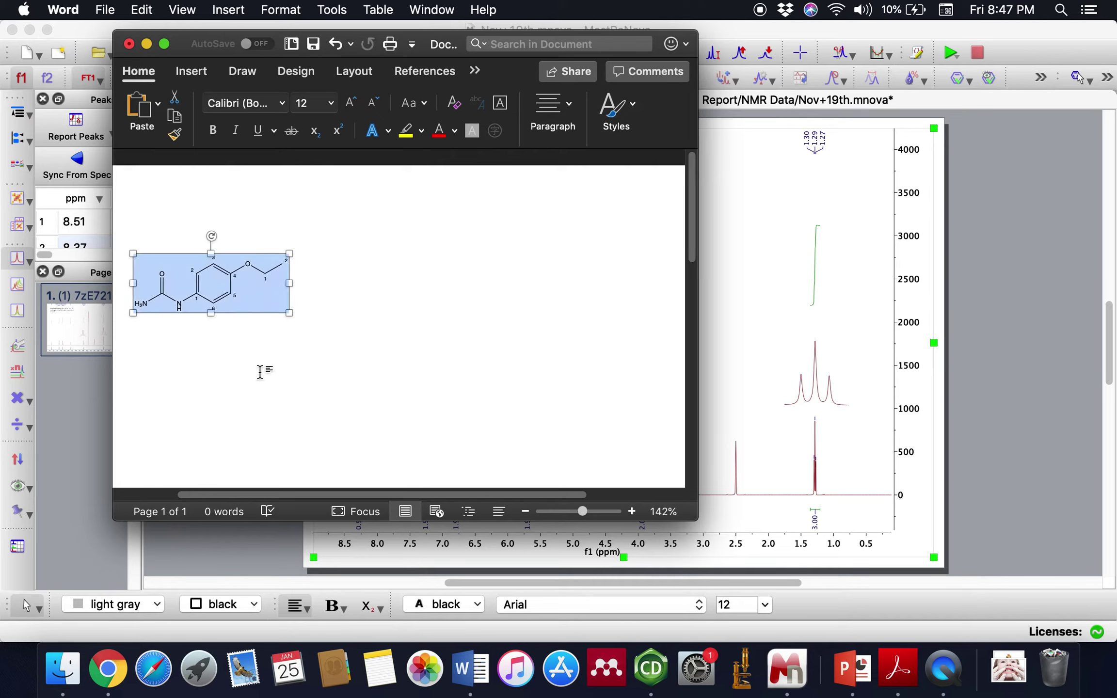
Switch to ChemDraw and turn off the atom numbers on the dulcin structure, leaving it selected.
left_click(651, 688)
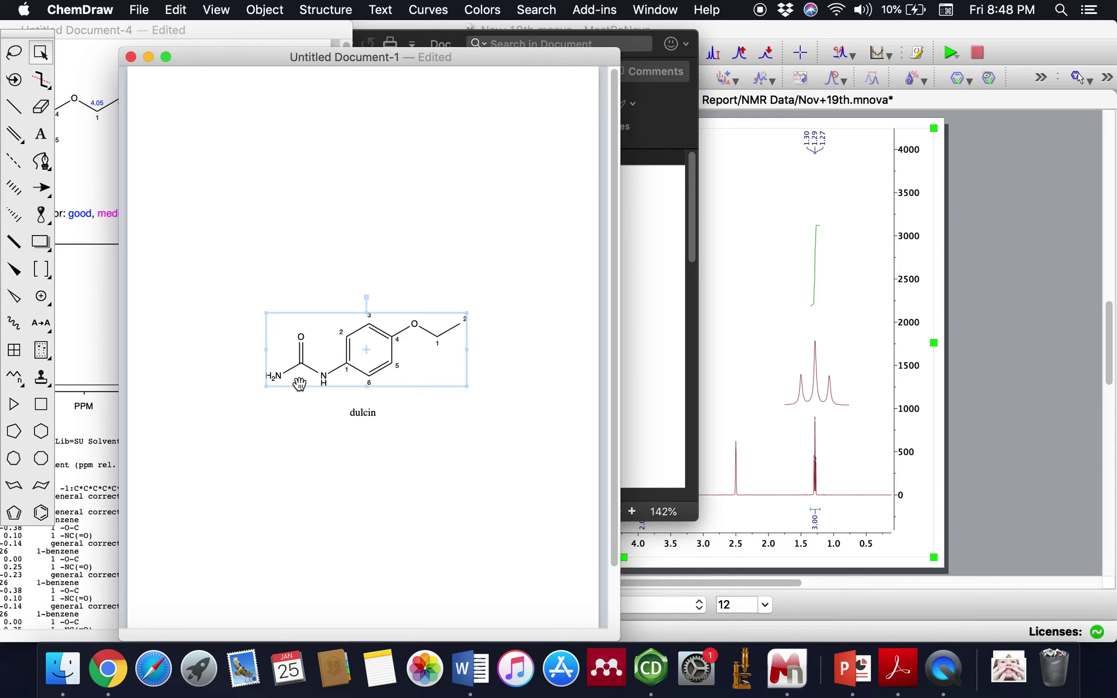
left_click(475, 412)
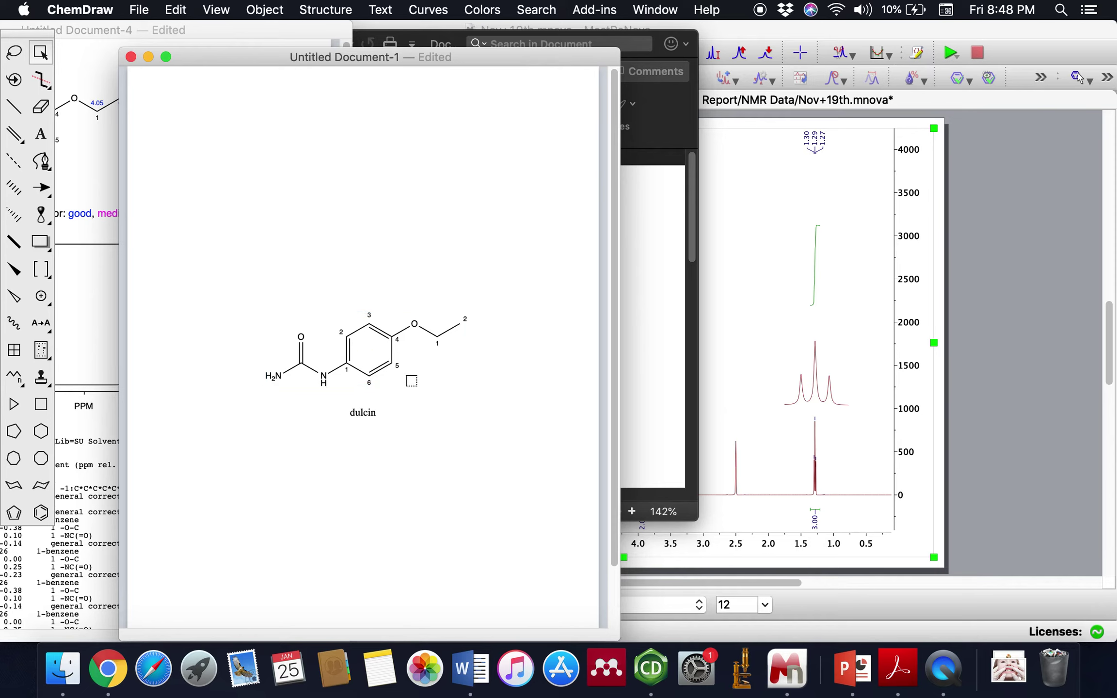
left_click_drag(405, 353, 514, 405)
right_click(394, 334)
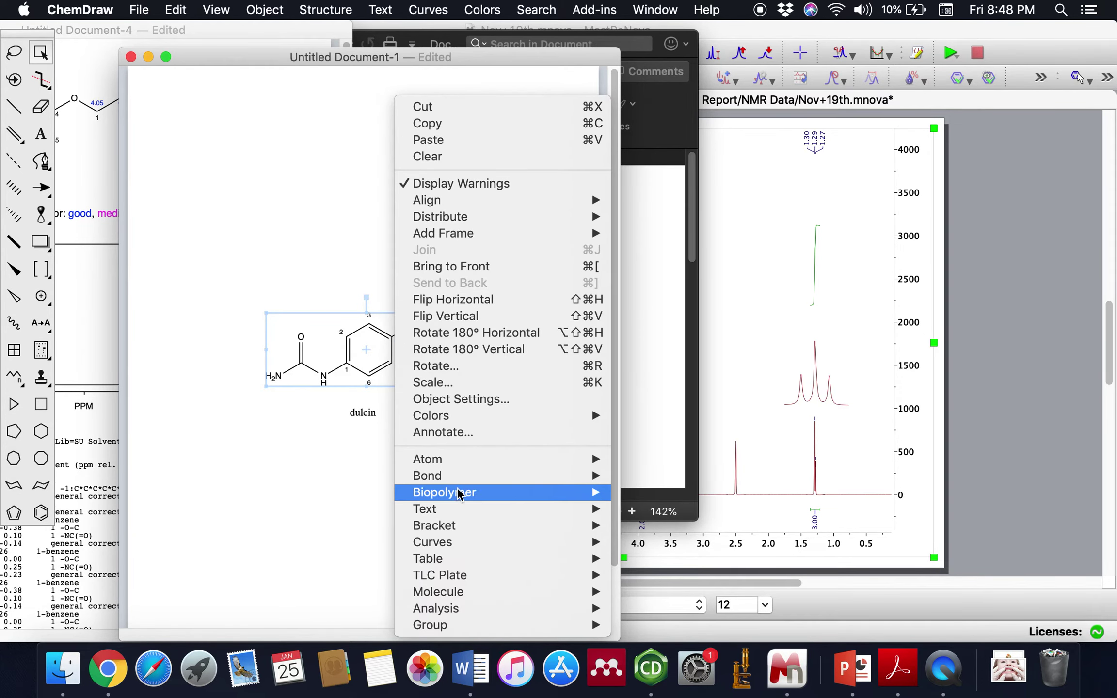
mouse_move(451, 469)
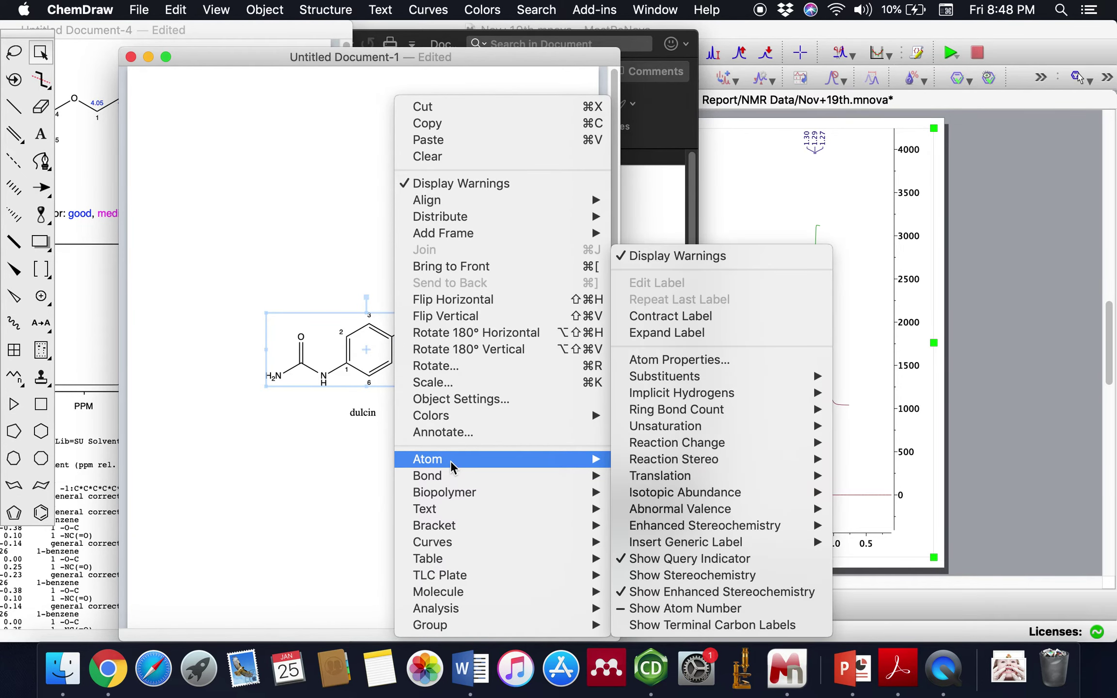
left_click(650, 608)
right_click(384, 342)
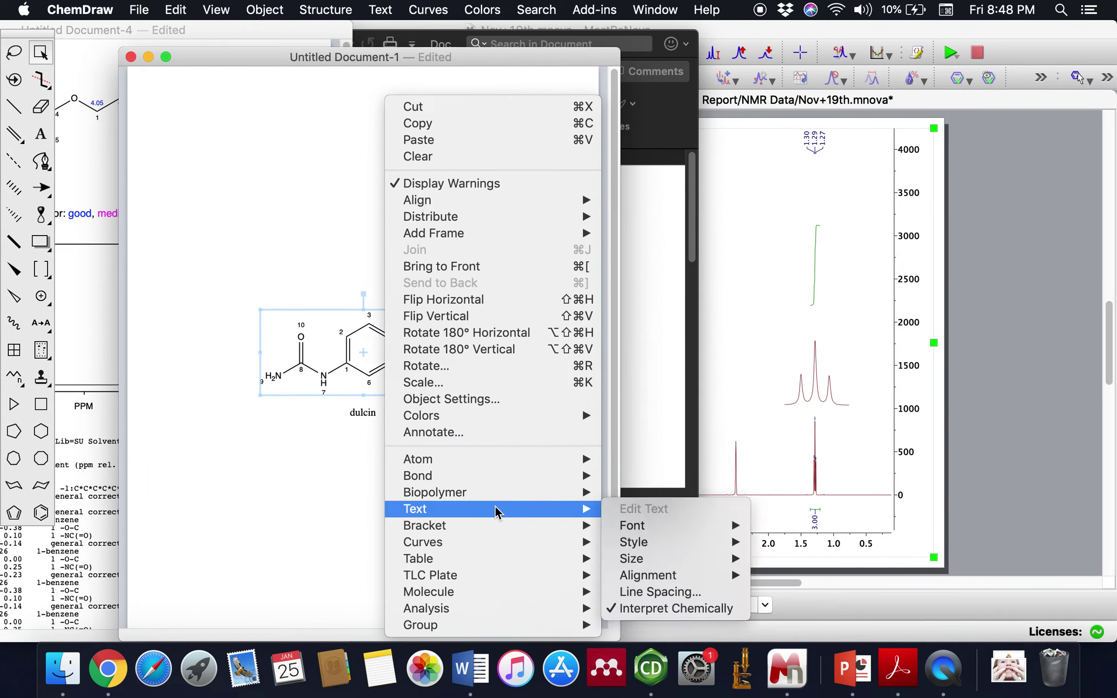
mouse_move(481, 464)
left_click(675, 609)
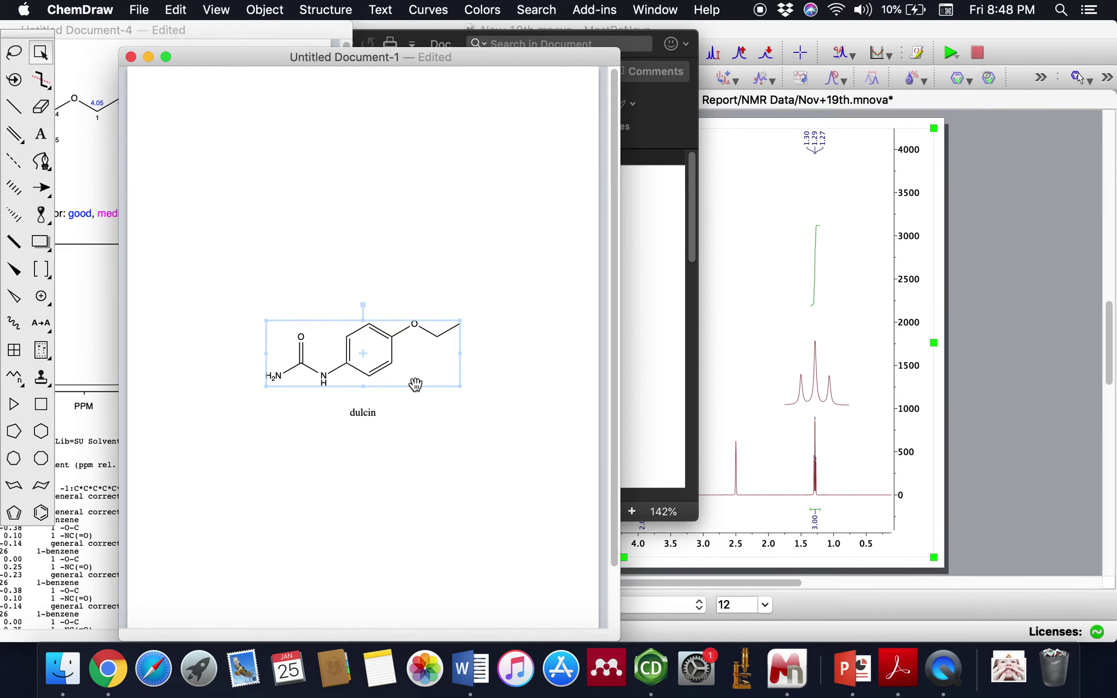
In Word, replace the numbered dulcin drawing with the version without atom numbers and shrink it.
left_click(467, 662)
left_click(262, 274)
key("BackSpace")
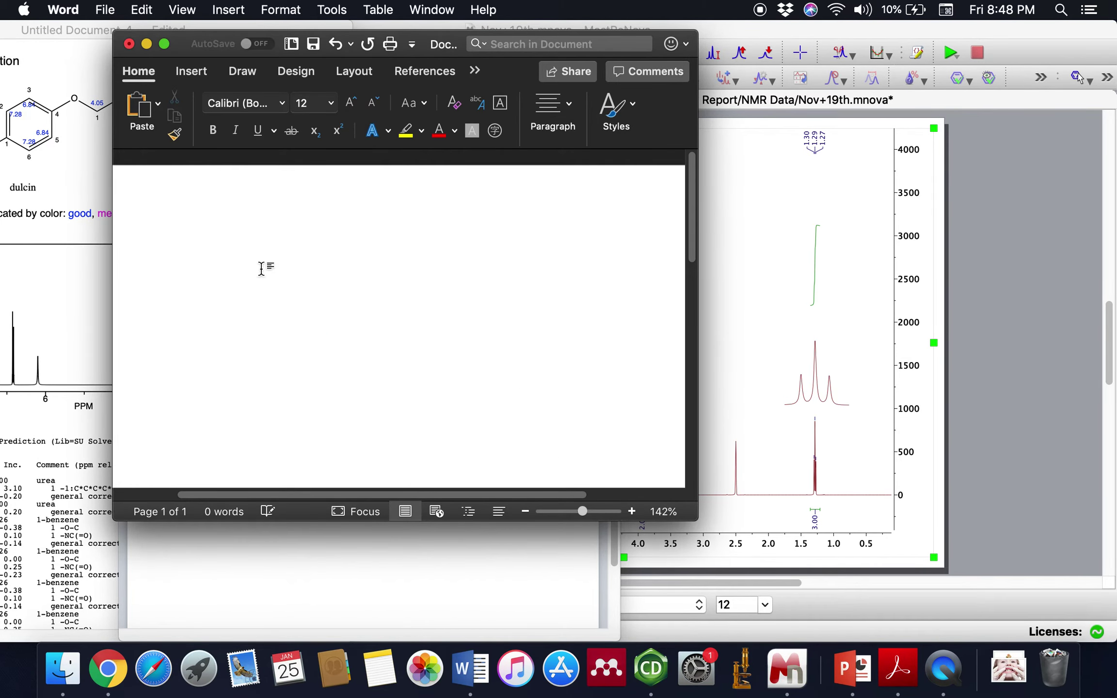
key("cmd+v")
left_click(418, 351)
left_click_drag(418, 351, 271, 273)
Switch to MestReNova, paste the dulcin structure onto the spectrum page and place it below the multiplet text.
left_click(757, 335)
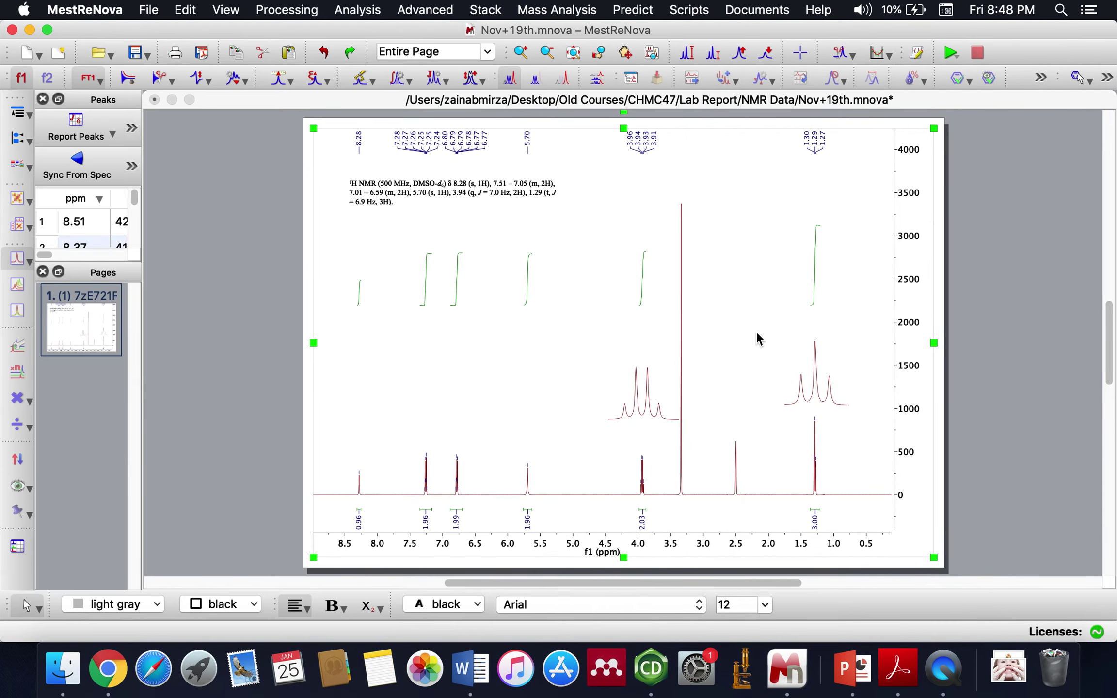
key("cmd+v")
left_click(393, 142)
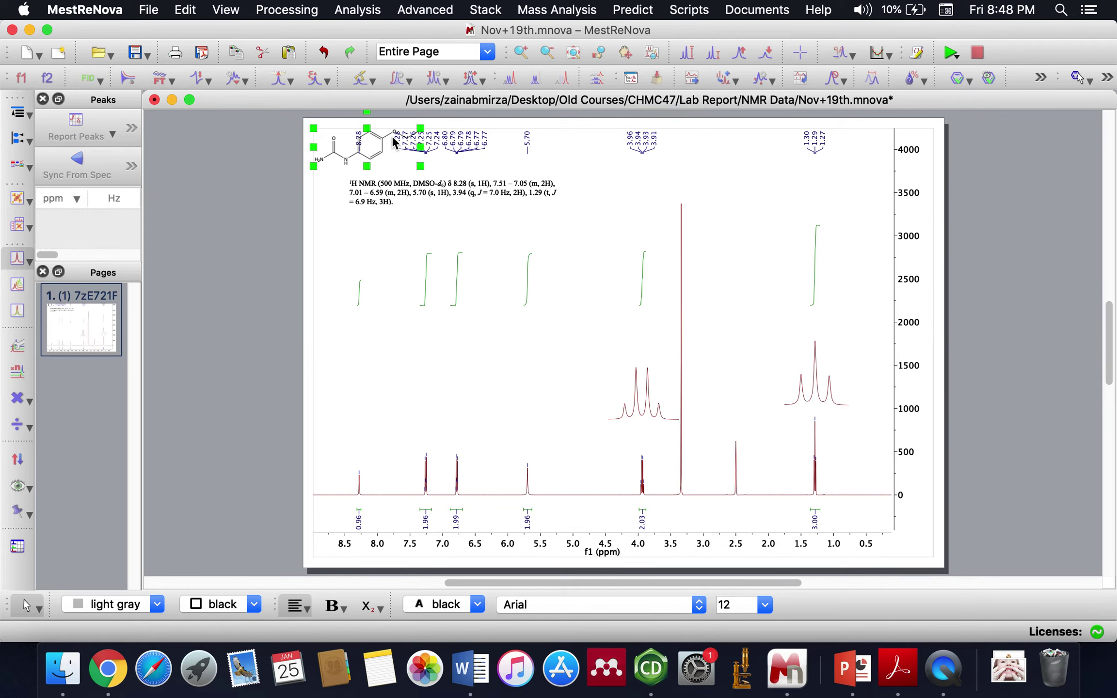
left_click_drag(365, 115, 437, 197)
Widen the multiplet text box so the text fits on two lines, and move it up above the structure.
left_click(518, 204)
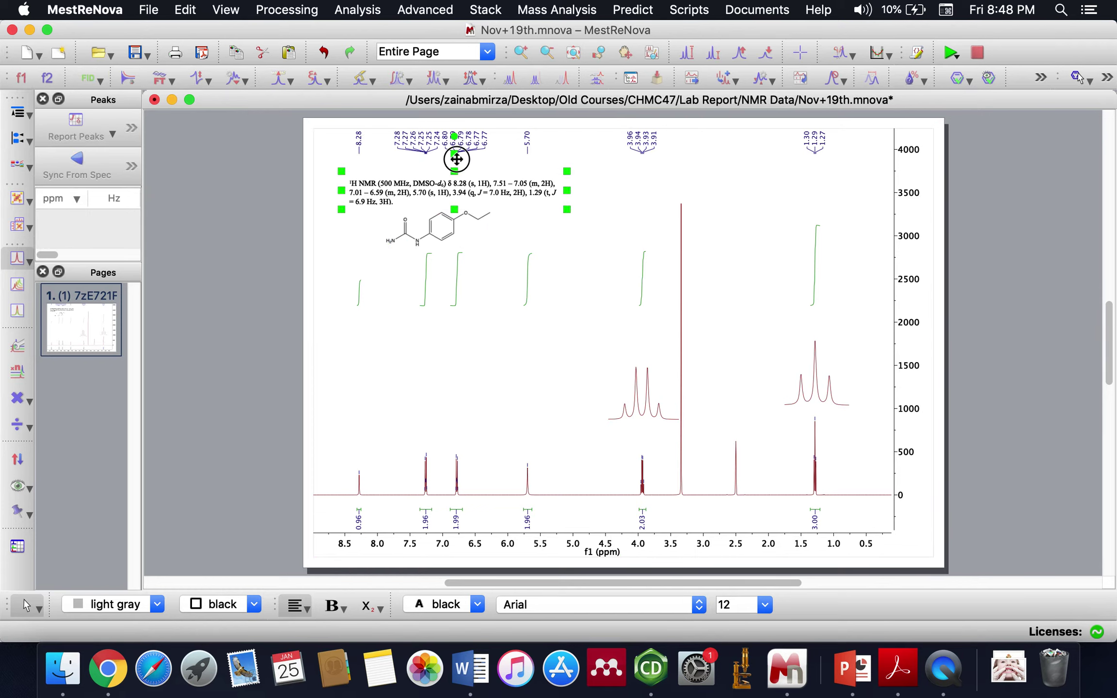
left_click(469, 235)
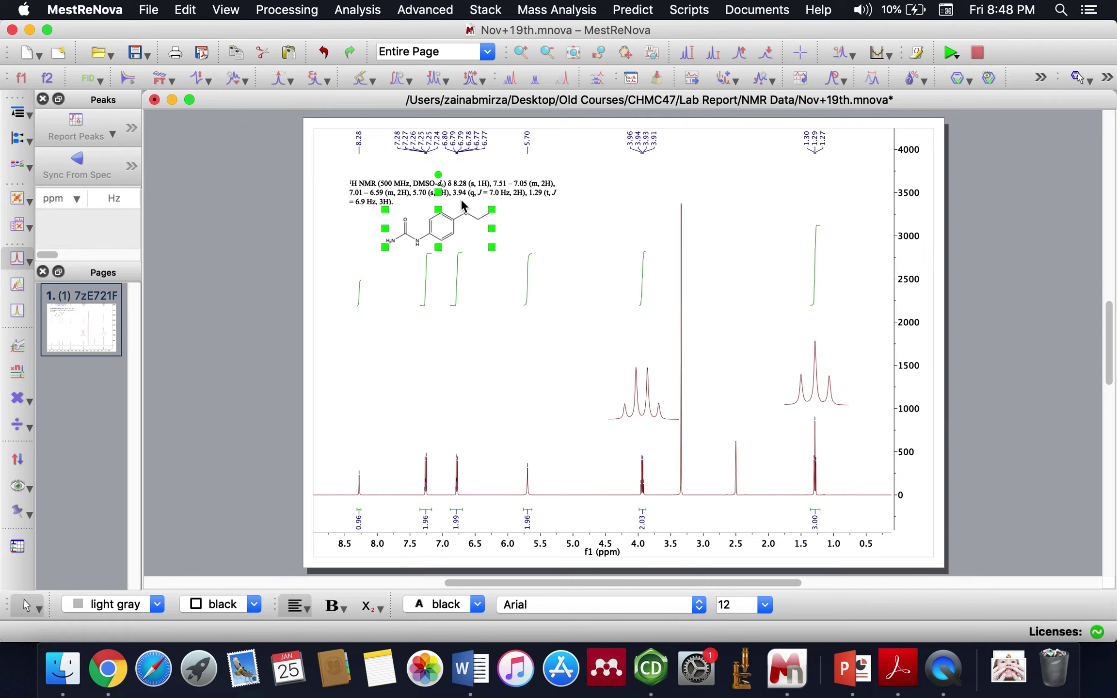
left_click(509, 187)
left_click_drag(565, 191, 627, 192)
left_click_drag(488, 155, 459, 148)
Lower the integral curves on the spectrum to leave more space below the dulcin structure.
left_click(479, 229)
left_click(479, 230)
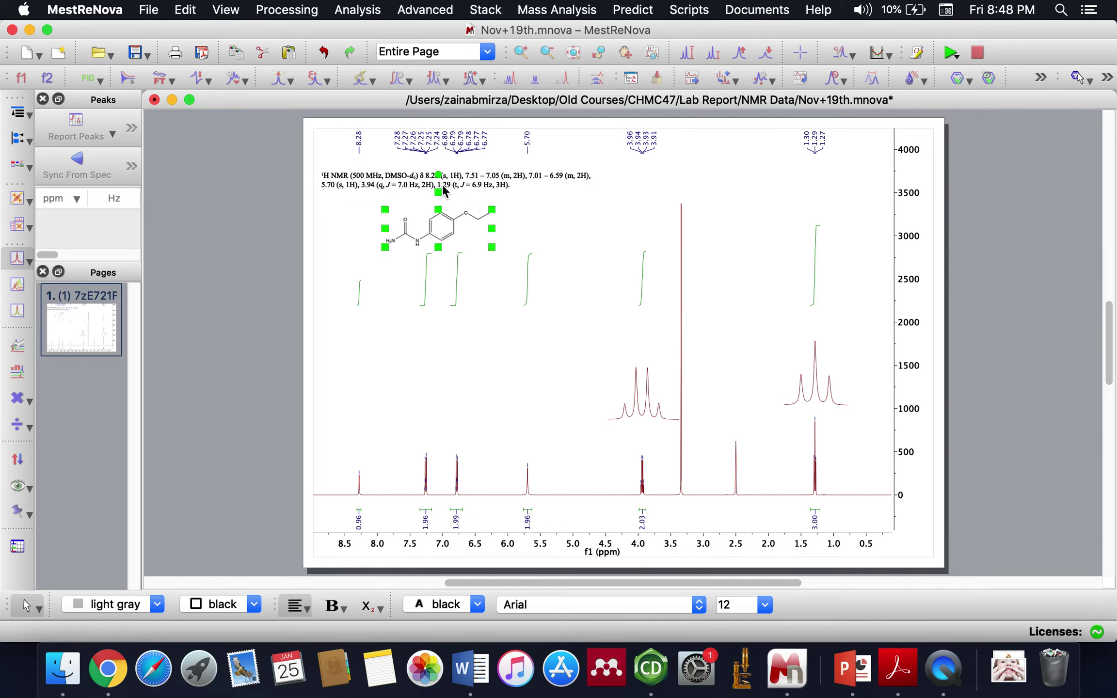
left_click_drag(459, 282, 458, 318)
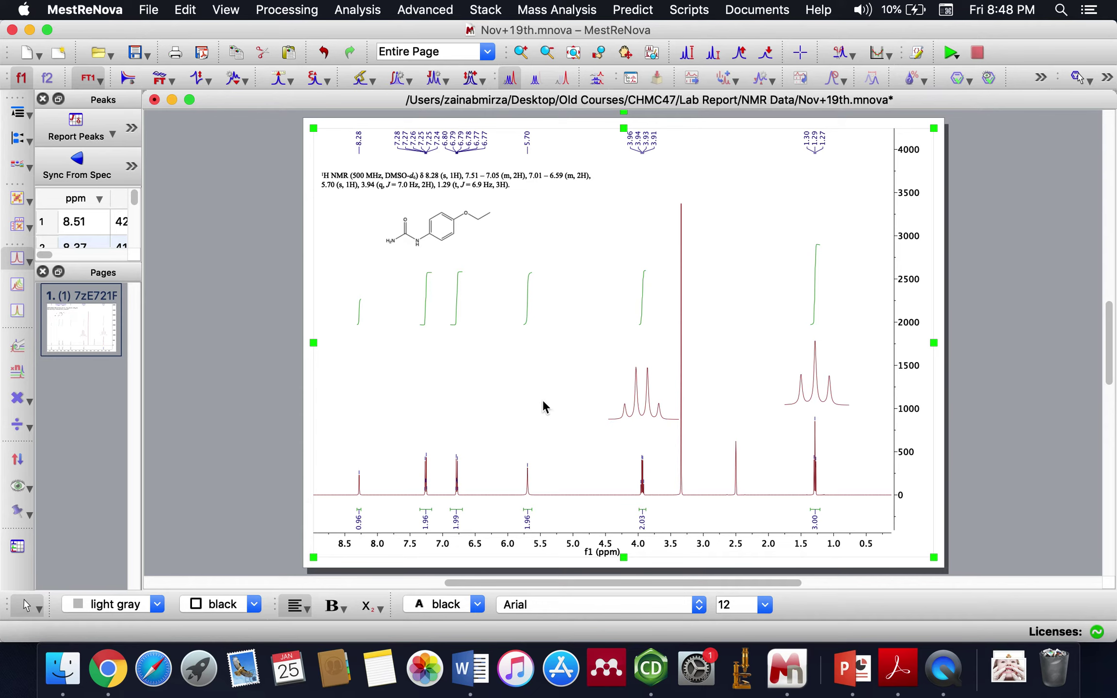
Add a text label "1" above the 1.29 ppm peak, just below its expansion inset.
left_click(38, 609)
left_click(23, 593)
left_click(830, 417)
left_click(825, 424)
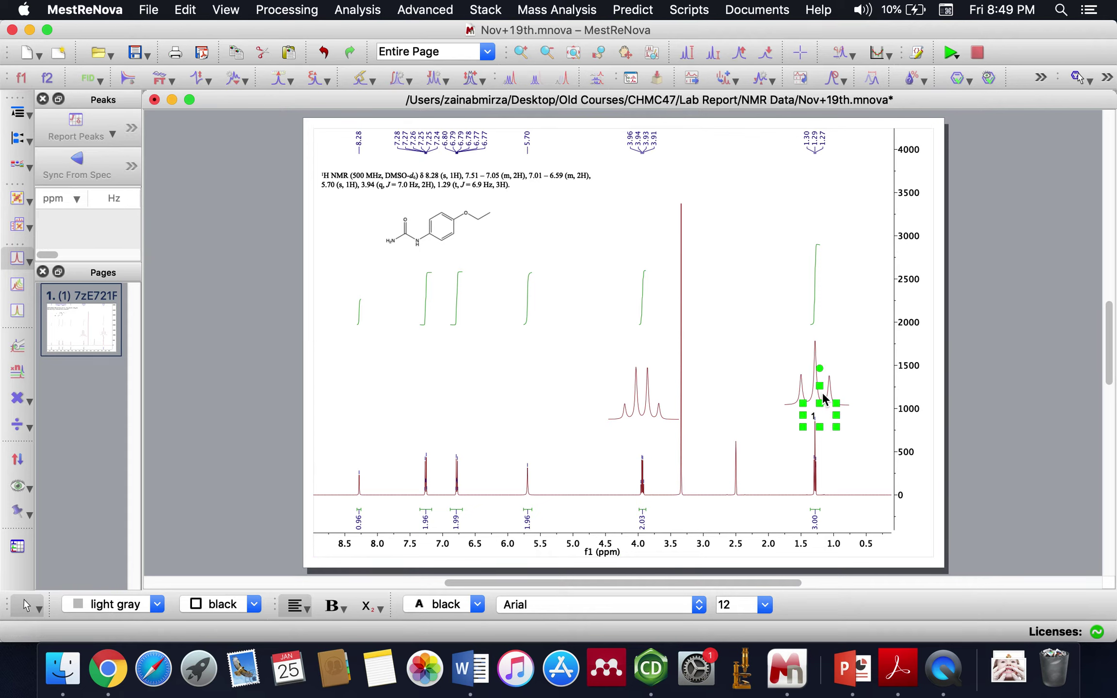
key("Up")
key("Right")
mouse_move(833, 378)
left_mouse_down()
mouse_move(818, 400)
mouse_move(827, 370)
mouse_move(828, 386)
left_mouse_up()
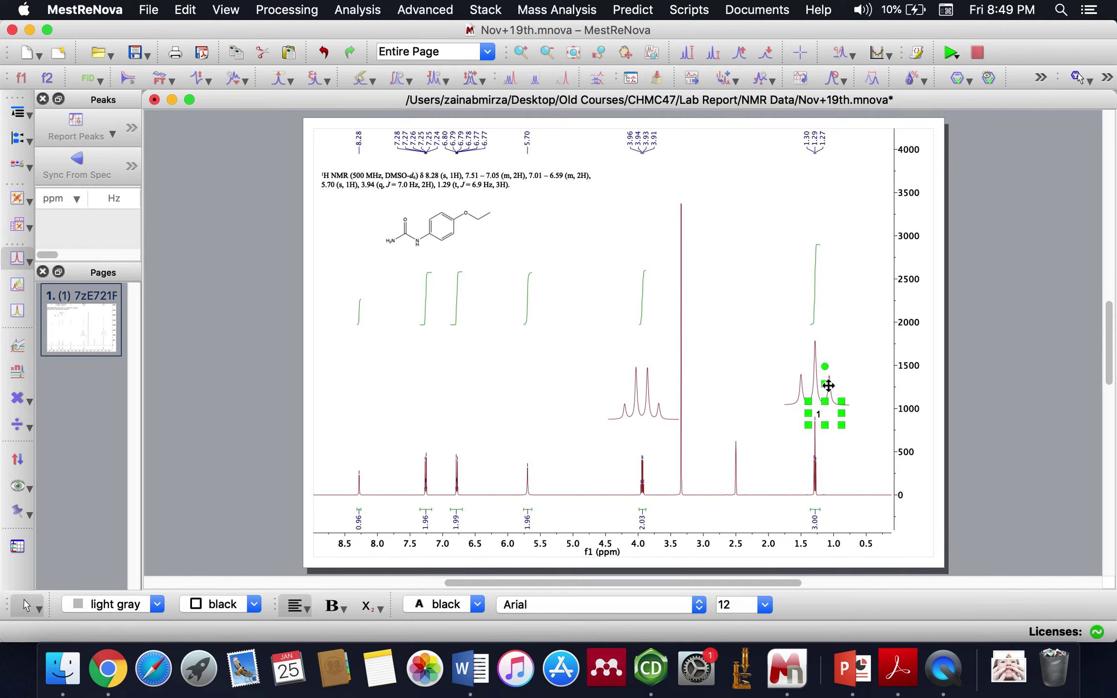
Shrink the triplet expansion inset and reposition it between the integral curve and the 1.29 ppm peak.
left_click(804, 364)
left_click_drag(817, 290, 816, 274)
left_click_drag(816, 398, 818, 370)
left_click_drag(851, 330, 828, 330)
left_click_drag(805, 275, 820, 293)
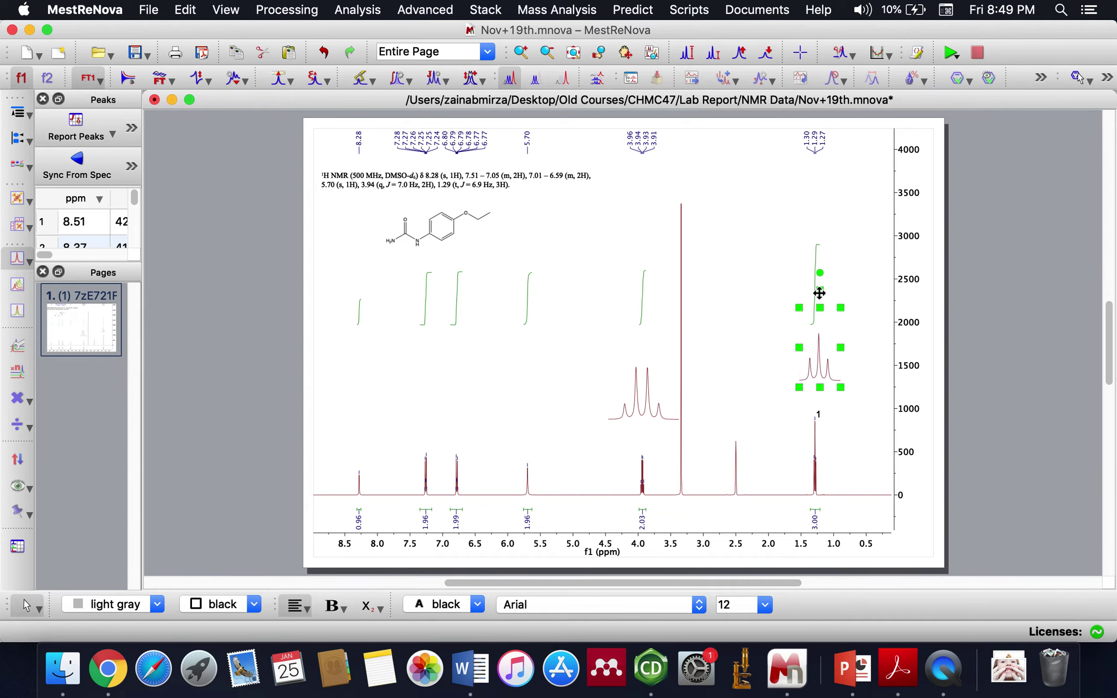
Narrow the text box of label "1" and centre it between the triplet inset and the 1.29 ppm peak.
left_click(821, 412)
mouse_move(823, 386)
left_mouse_down()
mouse_move(840, 379)
mouse_move(805, 352)
mouse_move(820, 374)
left_mouse_up()
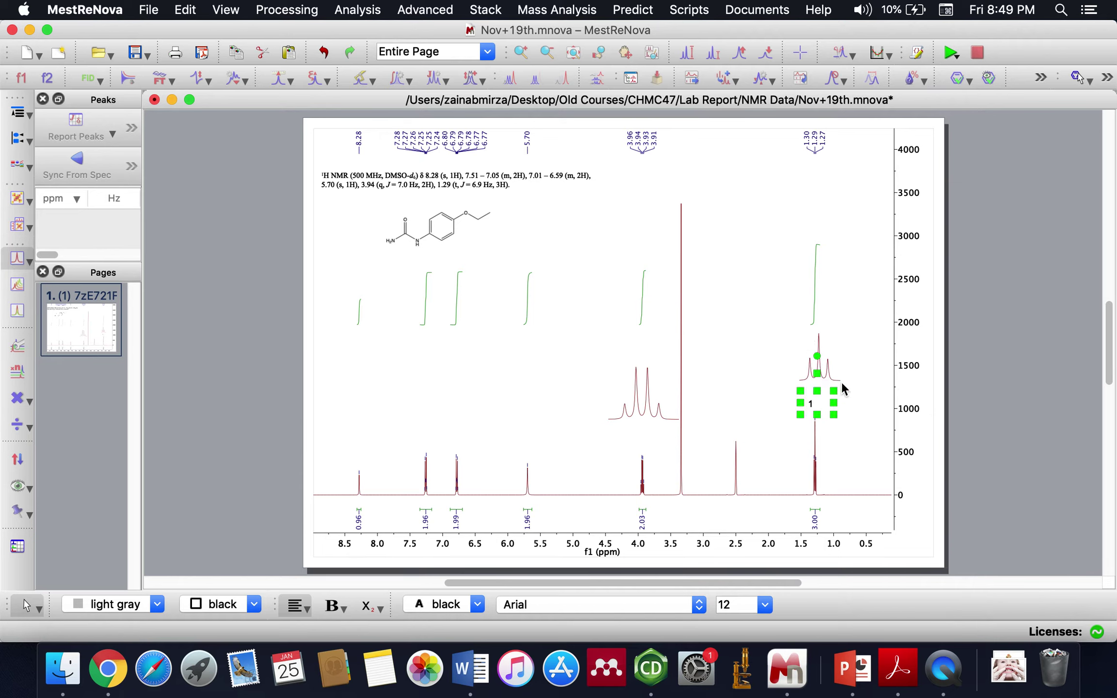
key("Left")
mouse_move(834, 402)
left_mouse_down()
mouse_move(861, 401)
mouse_move(822, 400)
left_mouse_up()
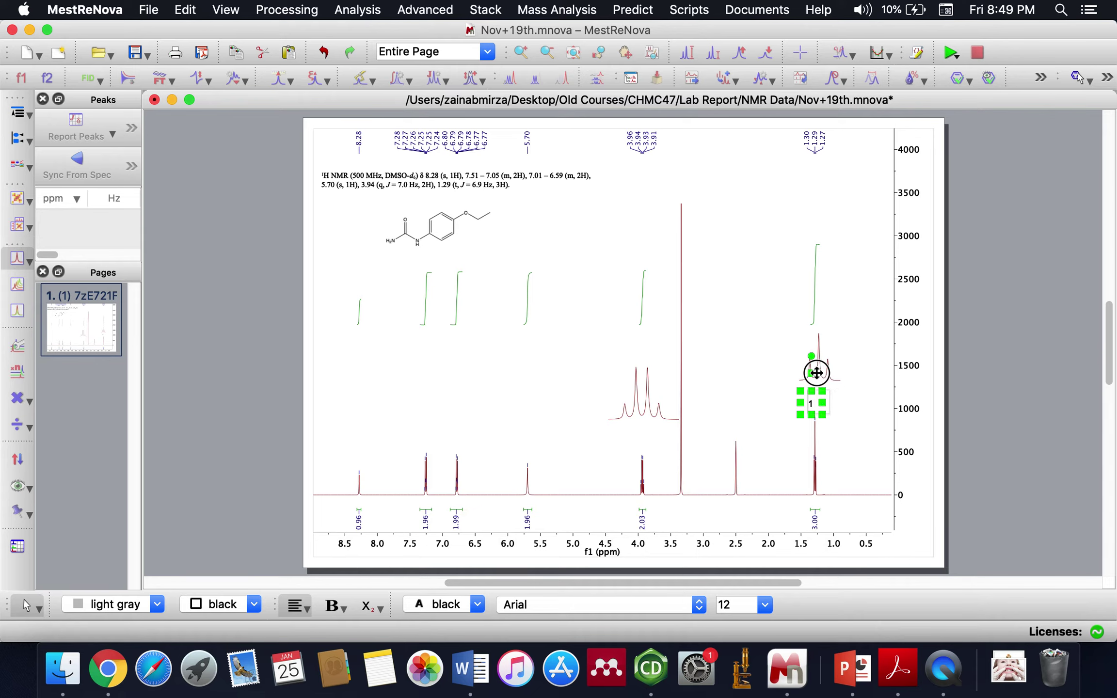
left_click_drag(813, 372, 817, 372)
Duplicate label "1", place the copy above the 3.94 ppm peak and change its text to "2".
key("super+c")
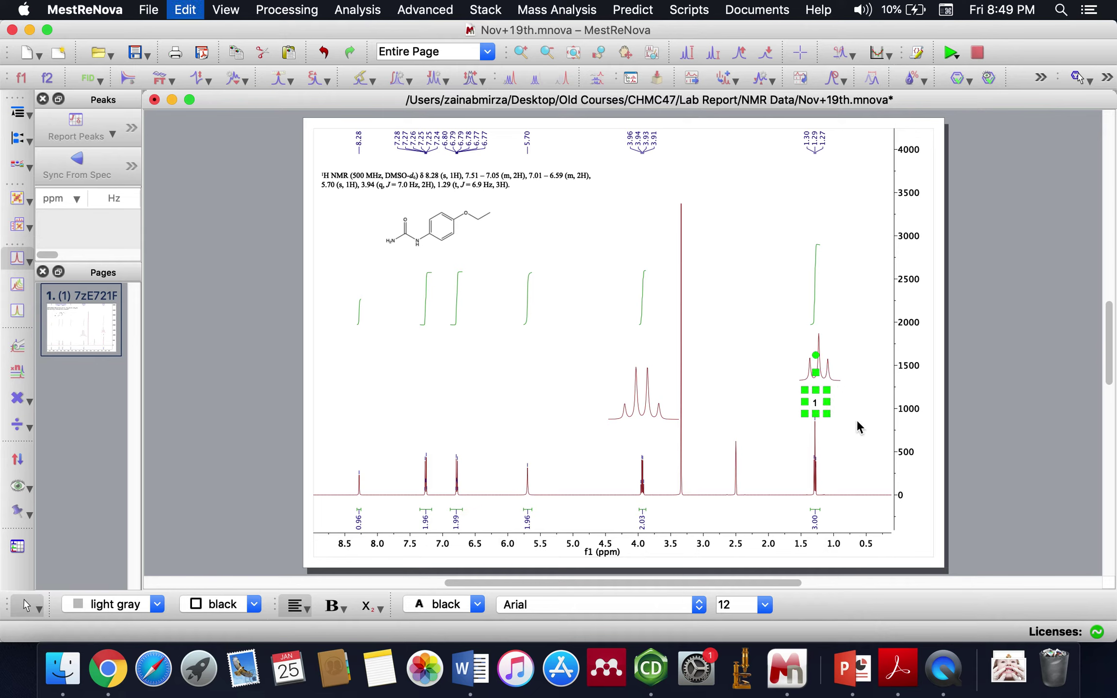
key("super+v")
left_click_drag(858, 418, 640, 416)
double_click(640, 438)
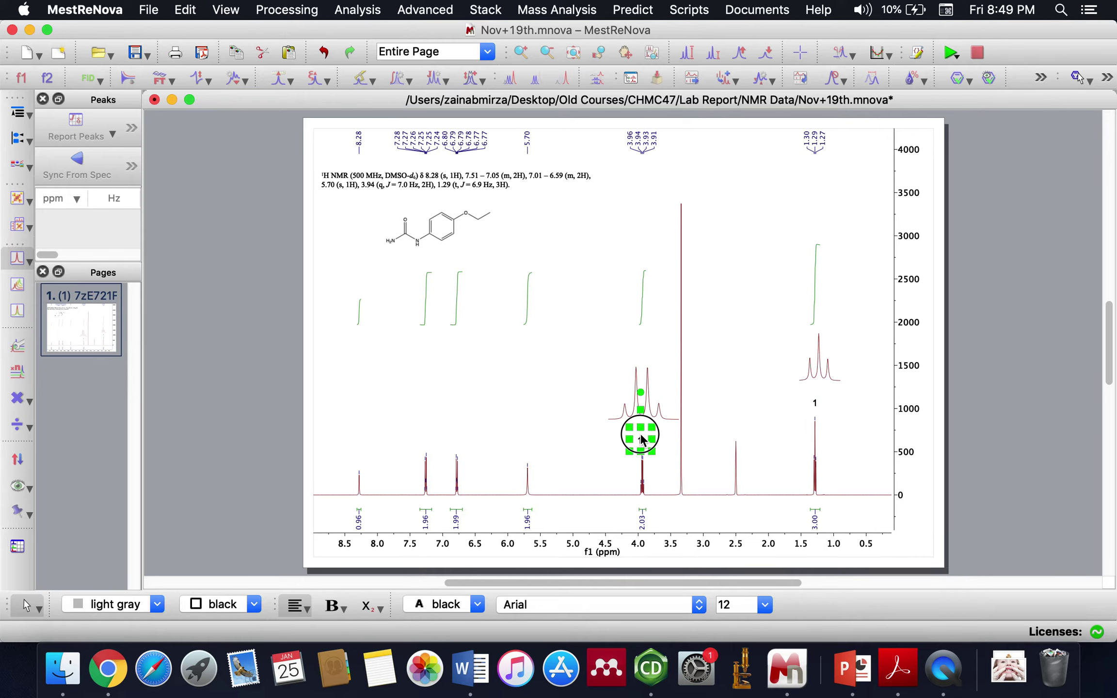
left_click(654, 438)
Duplicate label "2", place the copy above the 5.70 ppm peak and change its text to "3".
left_click_drag(643, 411, 686, 454)
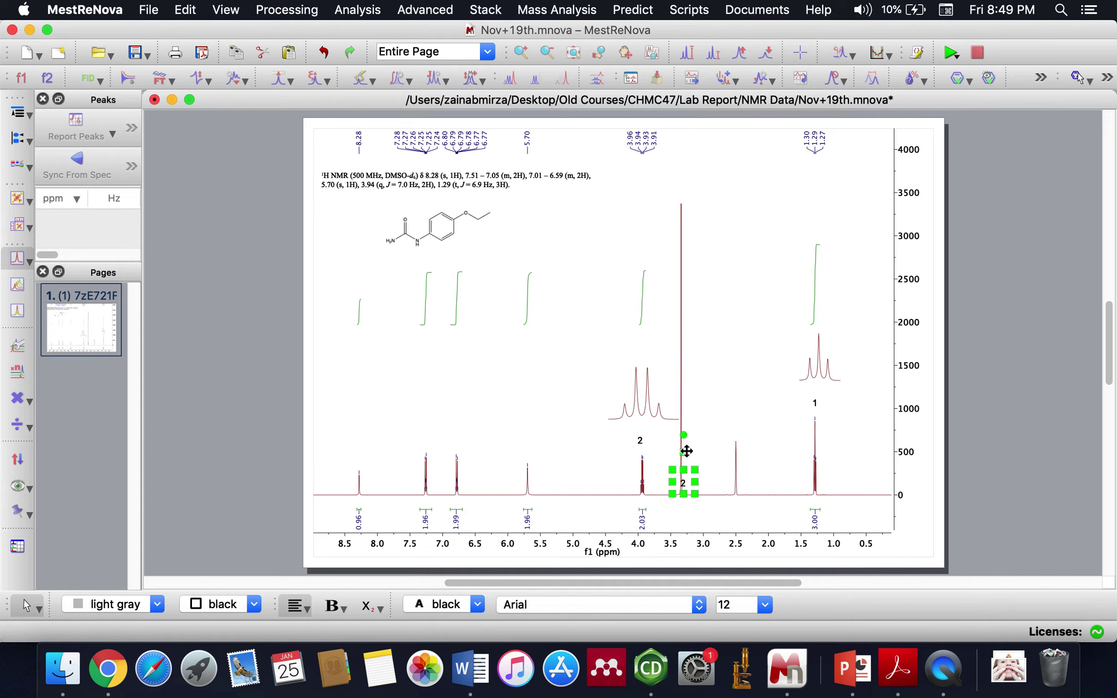
mouse_move(514, 420)
left_mouse_down()
mouse_move(530, 427)
mouse_move(530, 414)
left_mouse_up()
double_click(529, 443)
left_click(559, 457)
Duplicate label "3", place the copy above the 6.79 ppm multiplet and change its text to "4".
left_click(528, 446)
key("super+c")
key("super+v")
left_click_drag(585, 473, 458, 417)
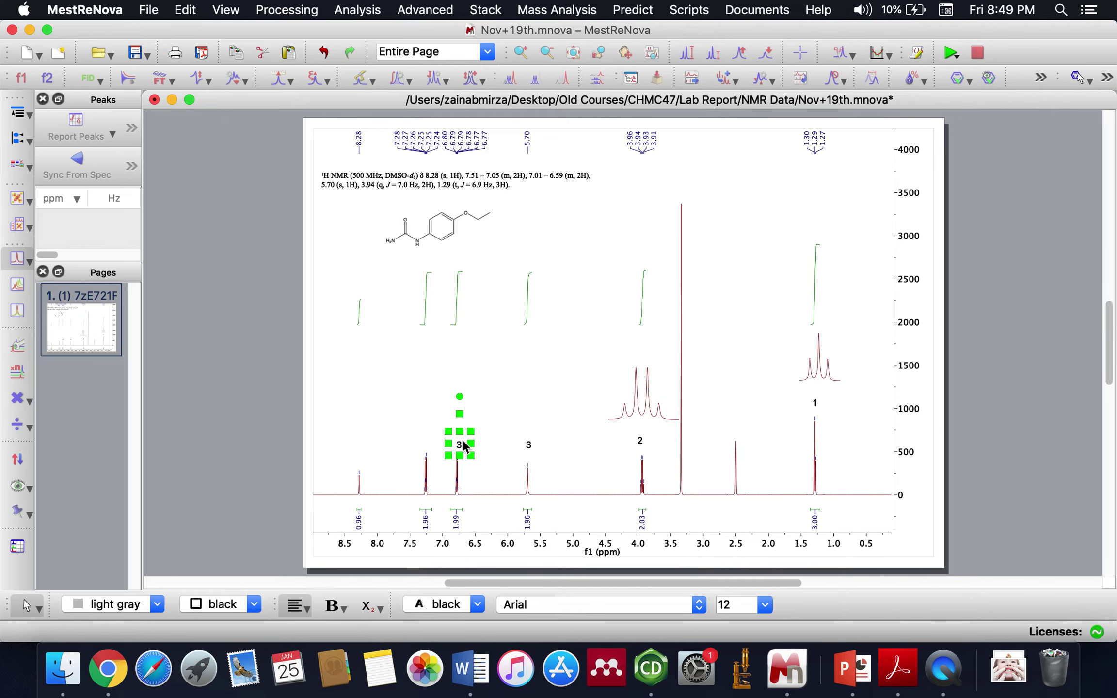
left_click(483, 449)
left_click(465, 440)
left_click(477, 447)
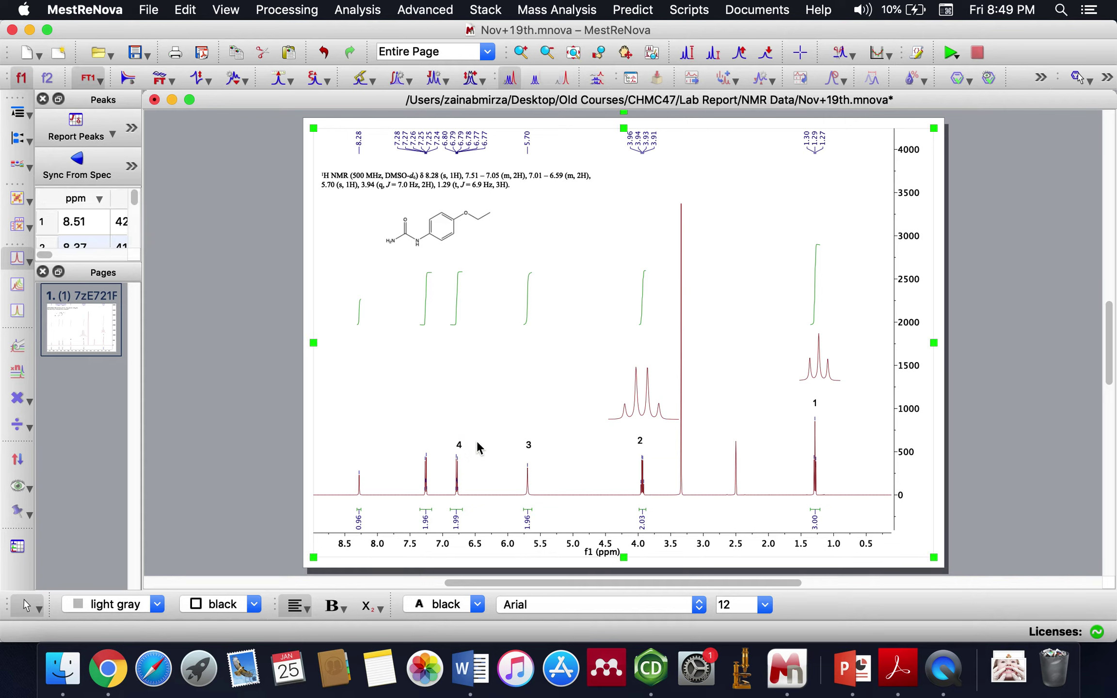
Duplicate label "4", place the copy above the 7.25 ppm multiplet and change its text to "5".
left_click(452, 440)
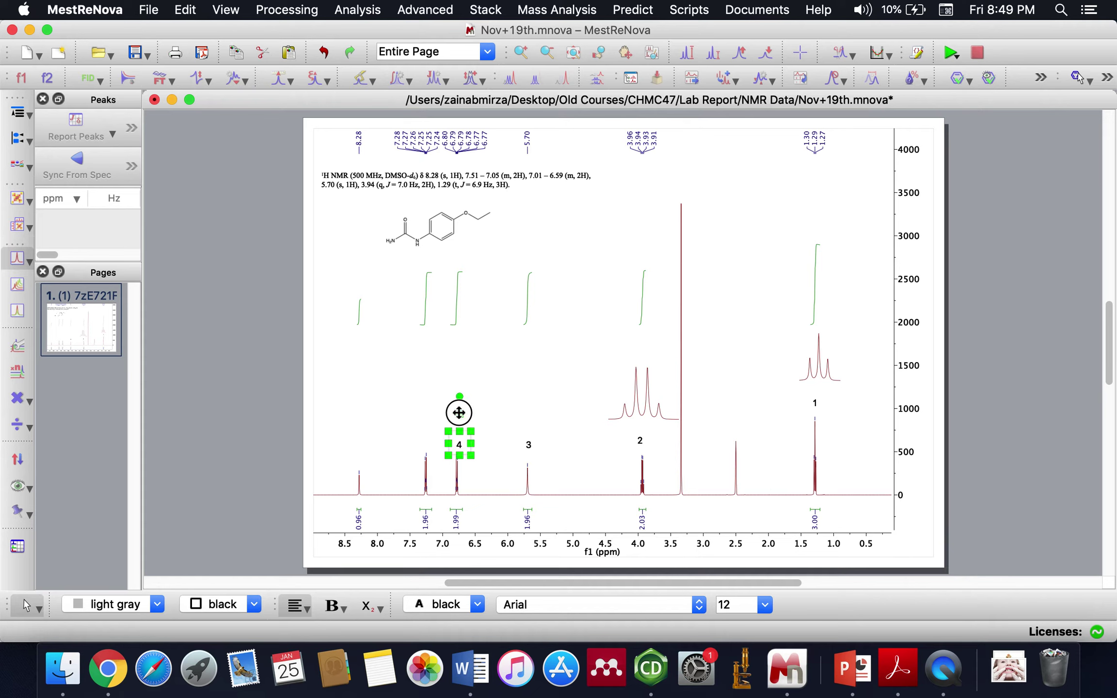
key("super+c")
key("super+v")
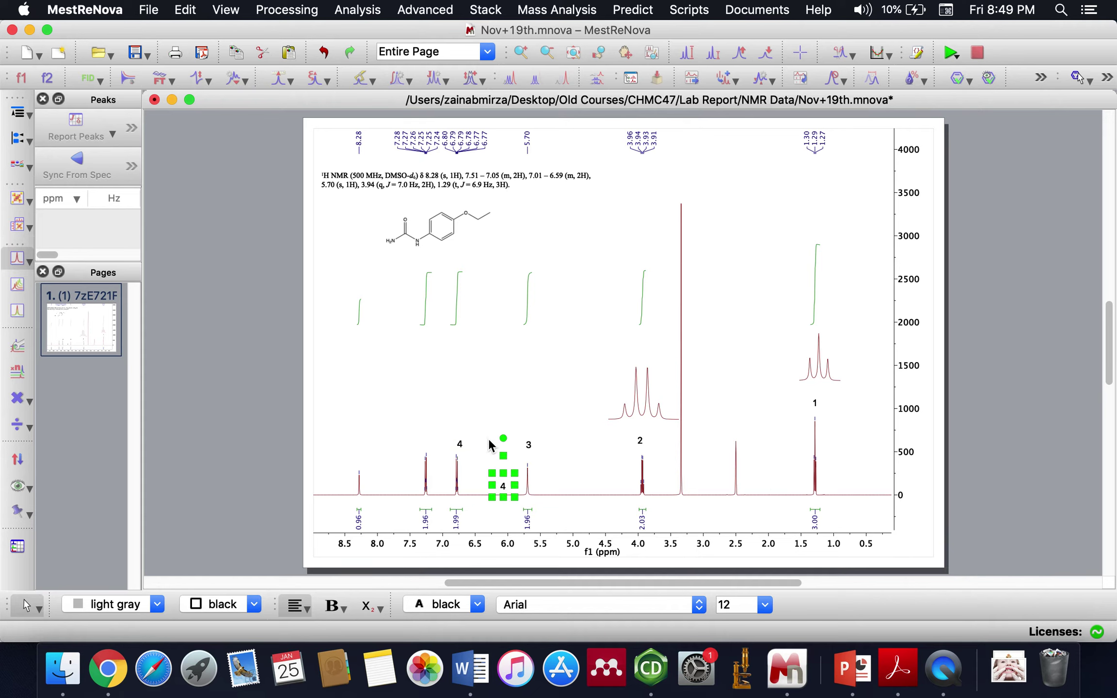
left_click_drag(501, 452, 425, 413)
double_click(427, 439)
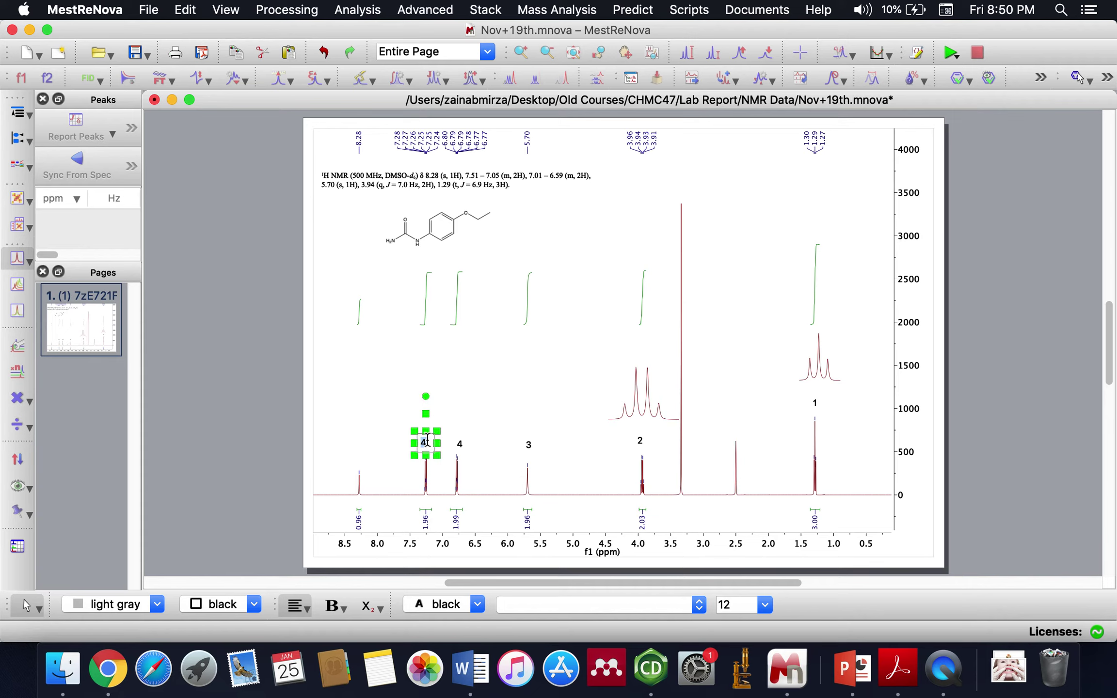
left_click(468, 418)
left_click(467, 418)
Duplicate label "5", place the copy above the 8.28 ppm peak and change its text to "6".
left_click(431, 440)
left_click_drag(424, 417, 359, 434)
double_click(358, 460)
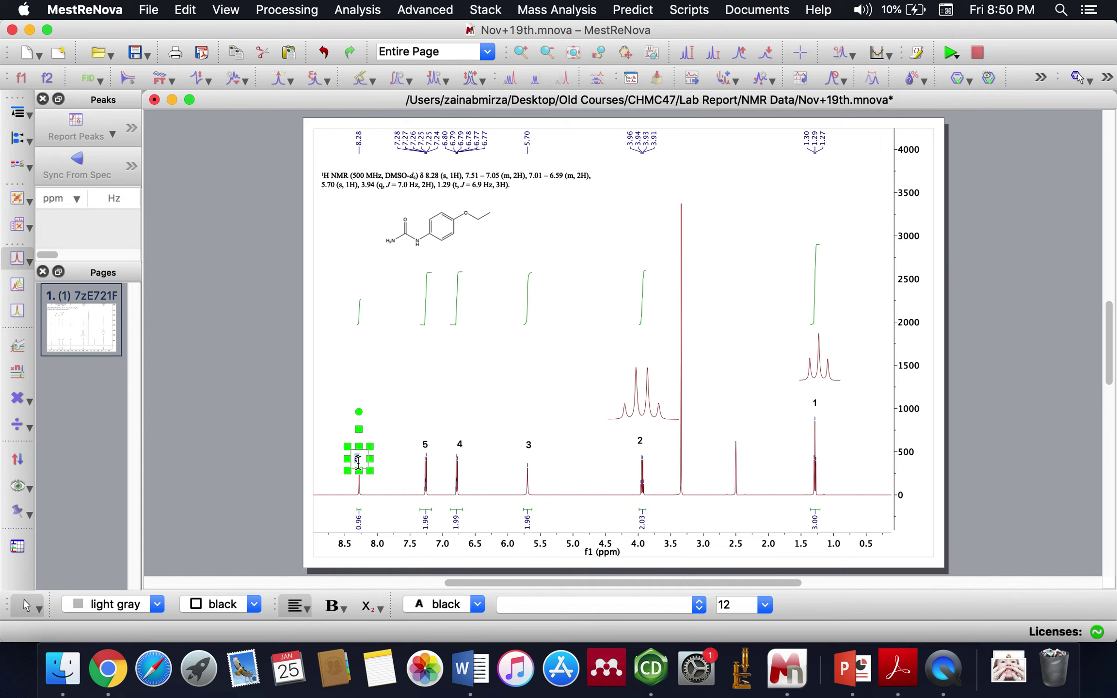
left_click(407, 412)
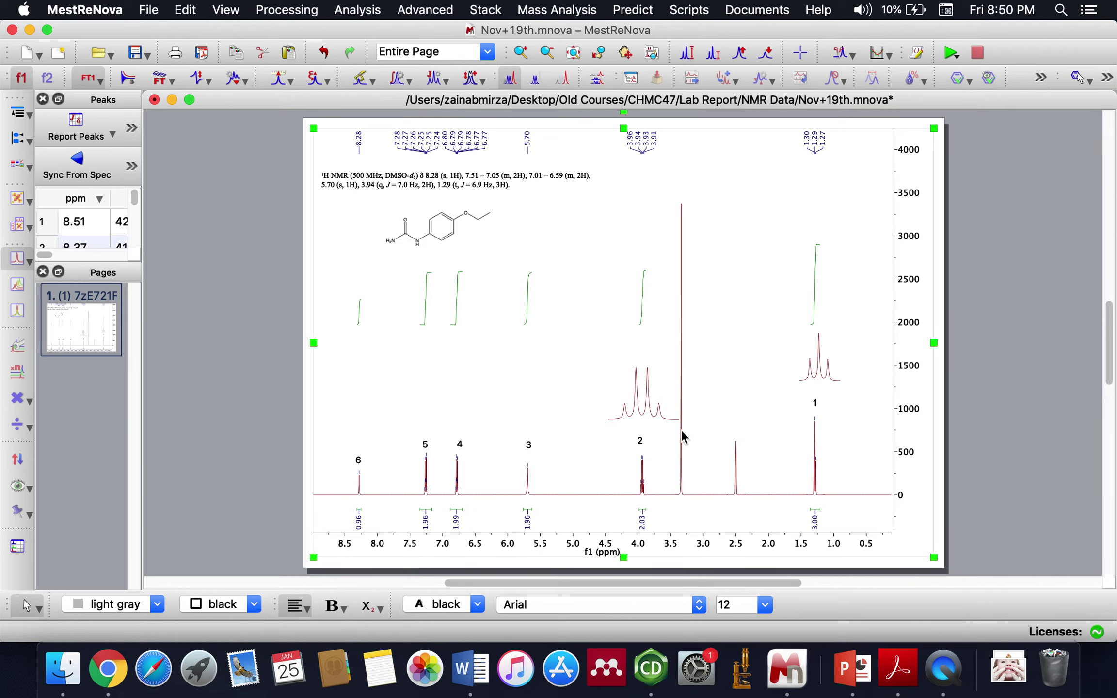
Place a copy of label "5" above the 2.5 ppm solvent peak, change it to "DMSO" and widen its box to one line.
left_click(425, 446)
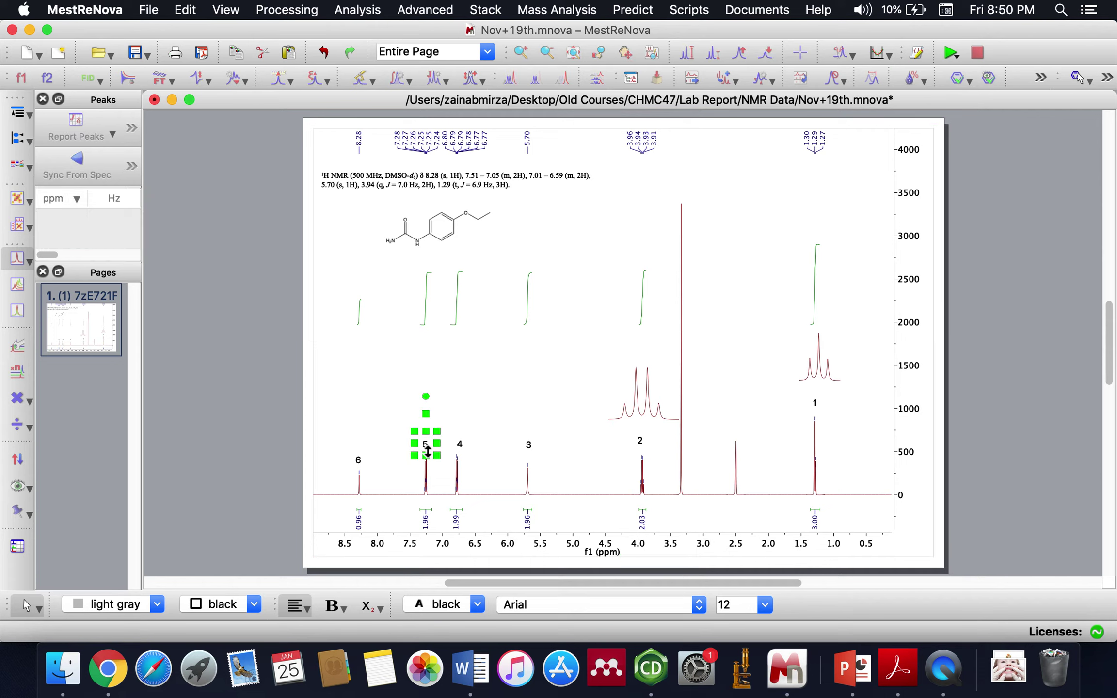
left_click_drag(425, 414, 469, 459)
left_click_drag(723, 402, 735, 405)
double_click(734, 432)
type("DMSO")
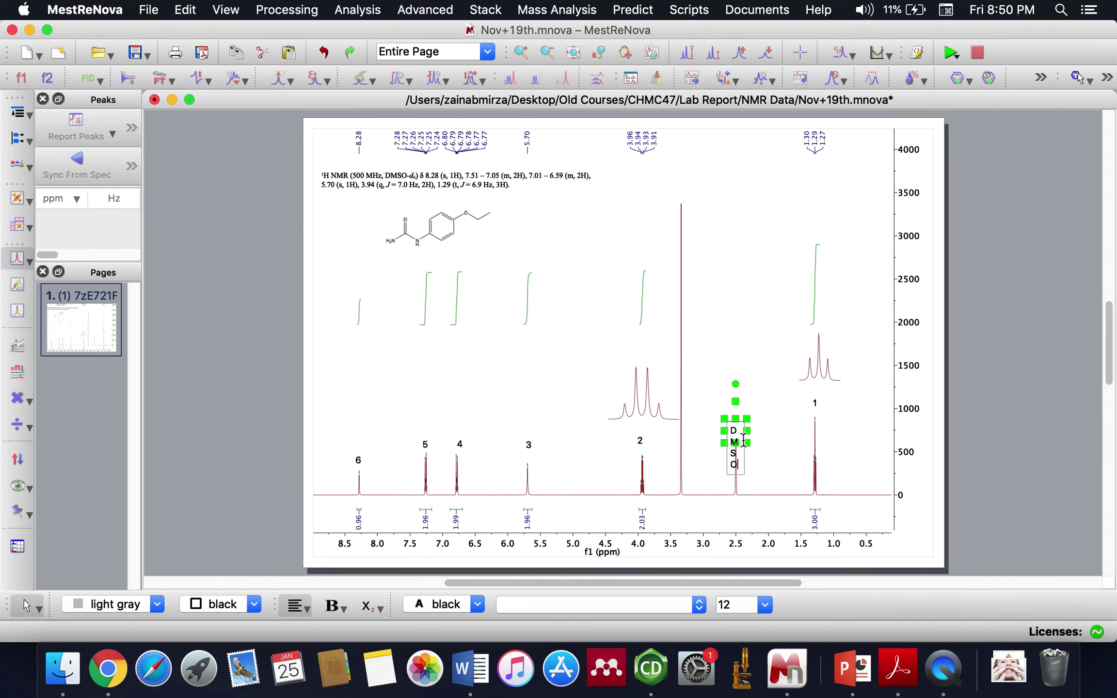
left_click(752, 433)
left_click_drag(747, 427, 738, 398)
Duplicate the "DMSO" label, place the copy above the tallest peak and change its text to "Water".
key("super+c")
key("super+v")
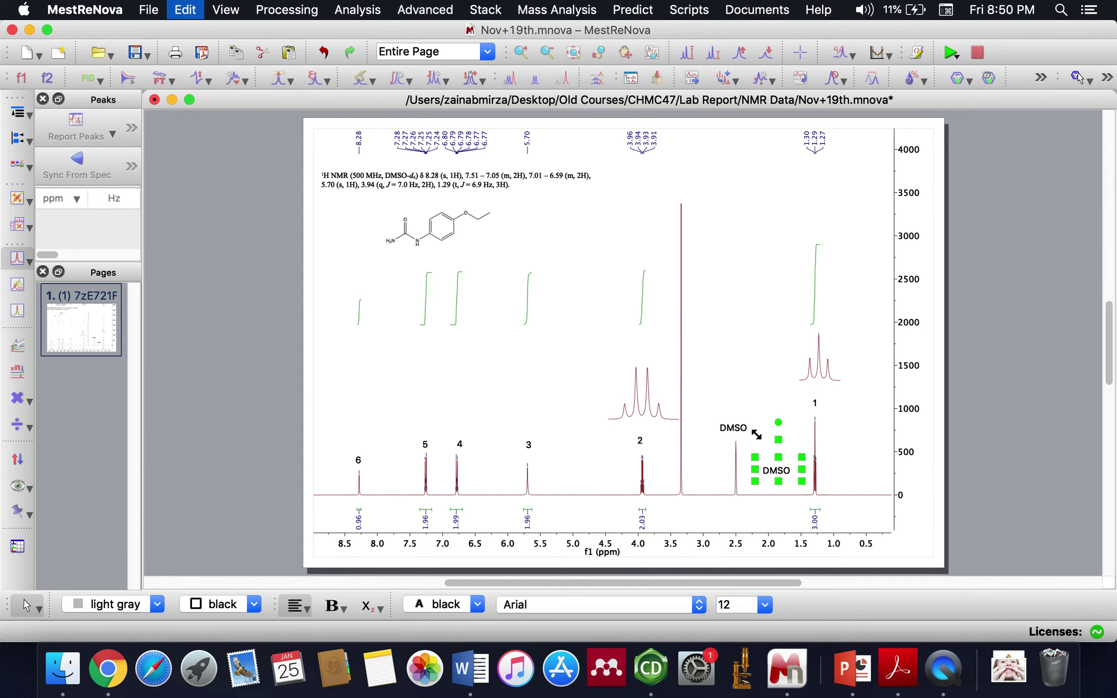
left_click_drag(683, 183, 679, 155)
double_click(683, 189)
type("Water")
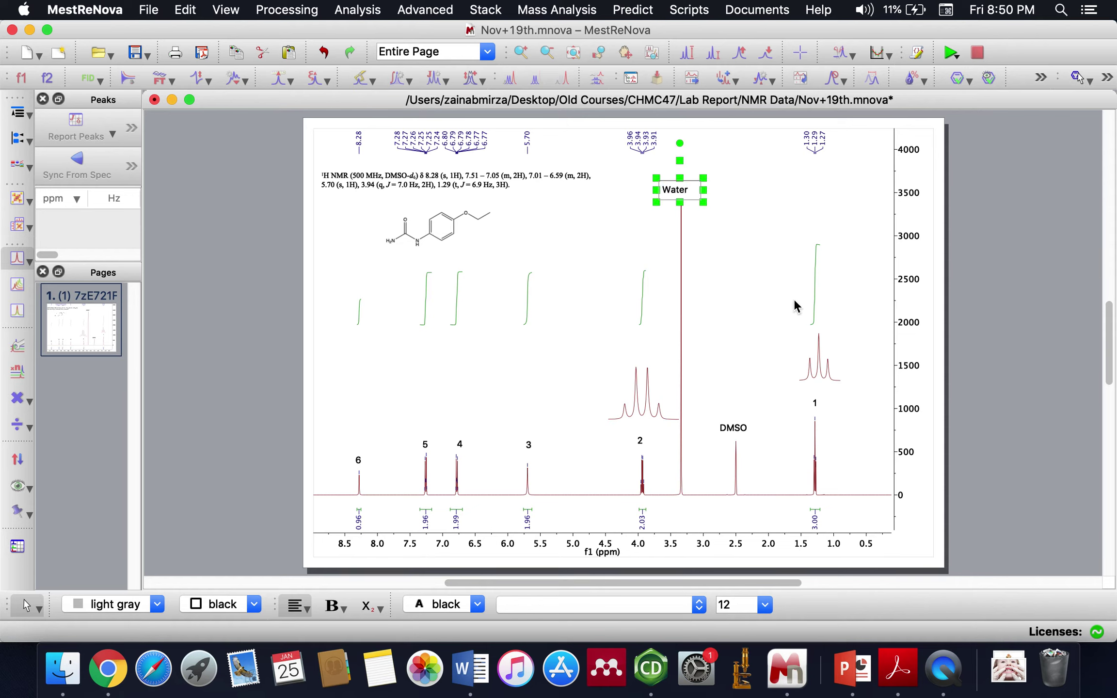
left_click(796, 306)
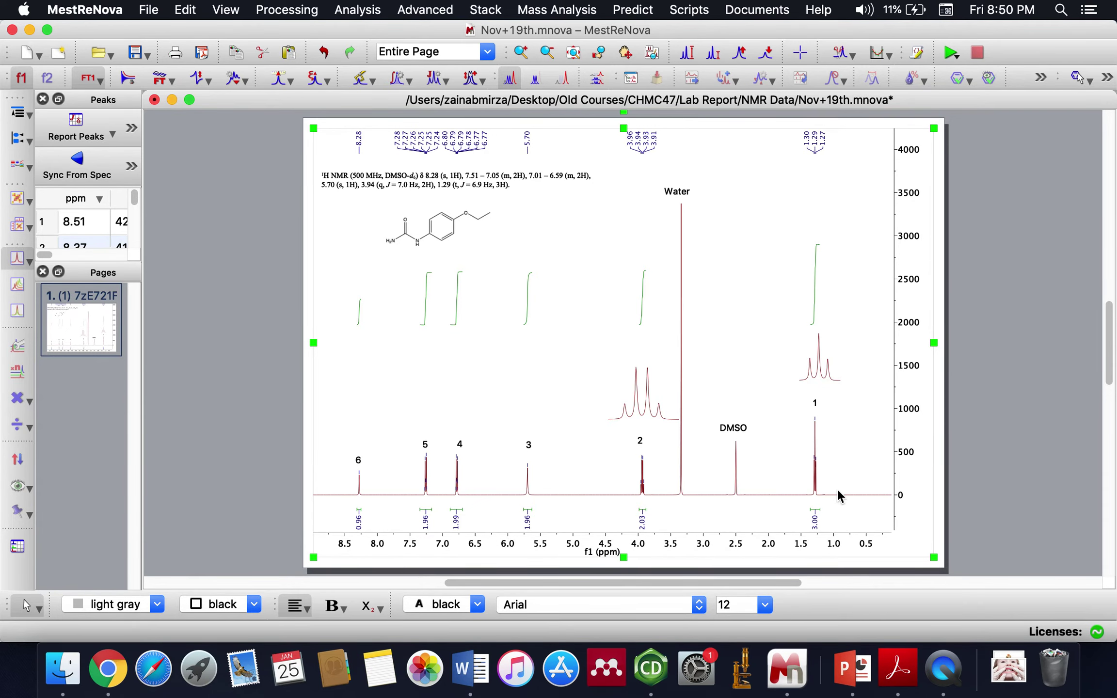
Duplicate the peak label "1" and place the copy at the terminal methyl carbon of the structure's ethoxy group.
left_click(814, 402)
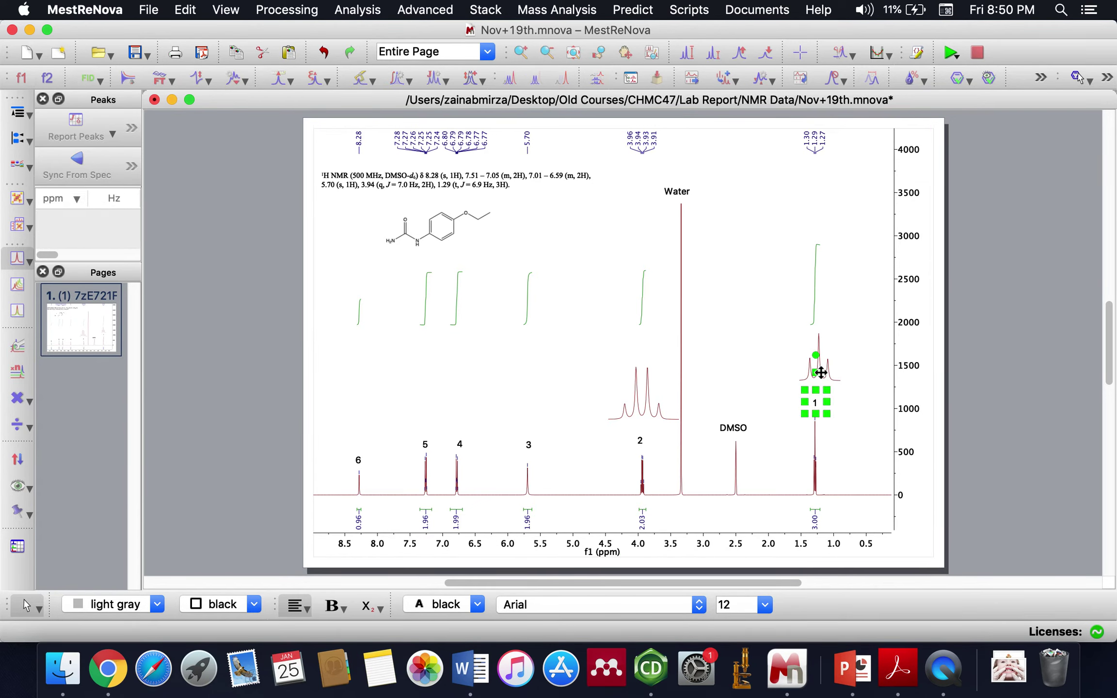
left_click_drag(816, 372, 863, 420)
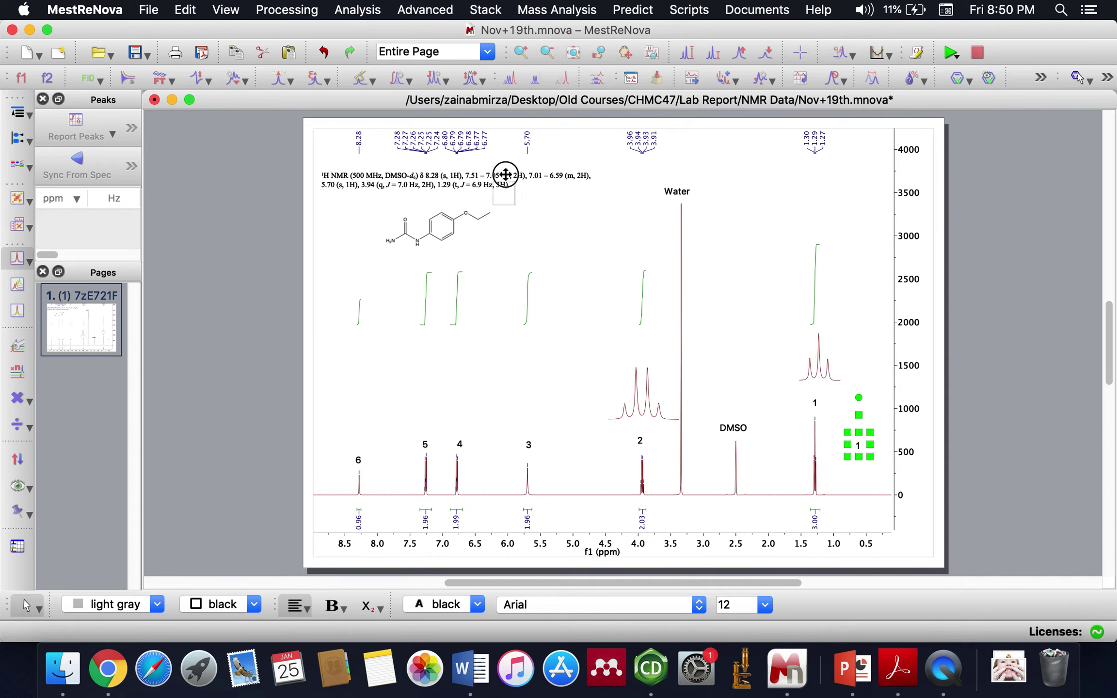
mouse_move(497, 182)
left_mouse_down()
mouse_move(537, 252)
mouse_move(484, 200)
left_mouse_up()
Place another copy of label "1" below the ethoxy CH2 of the structure and change its text to "2".
double_click(474, 229)
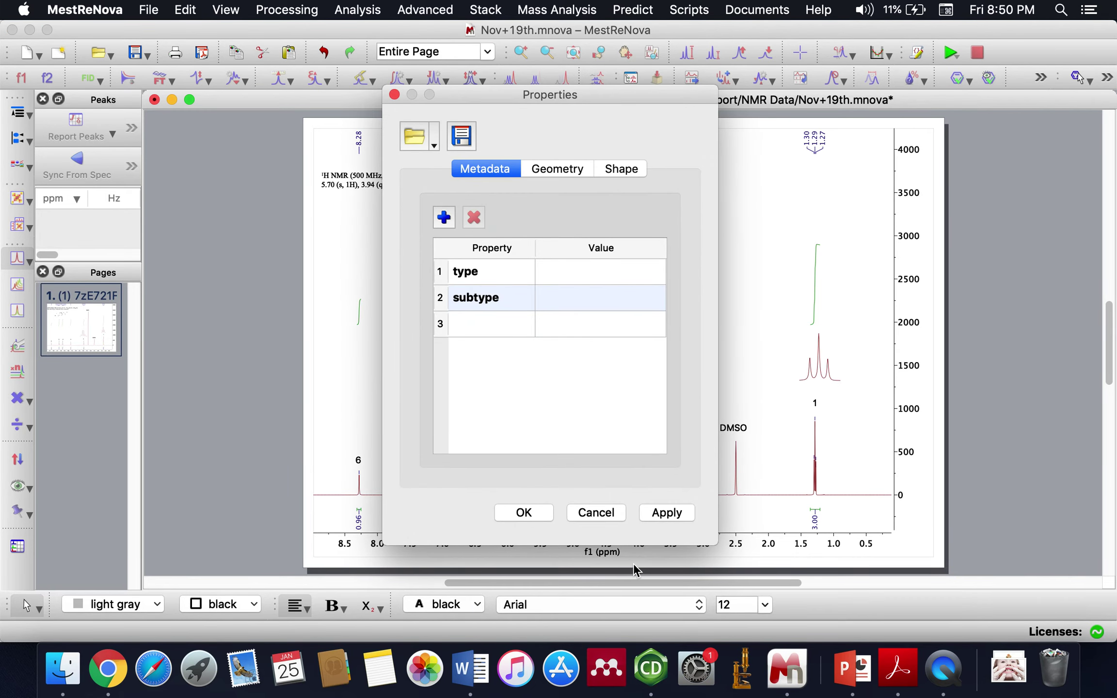
left_click(612, 513)
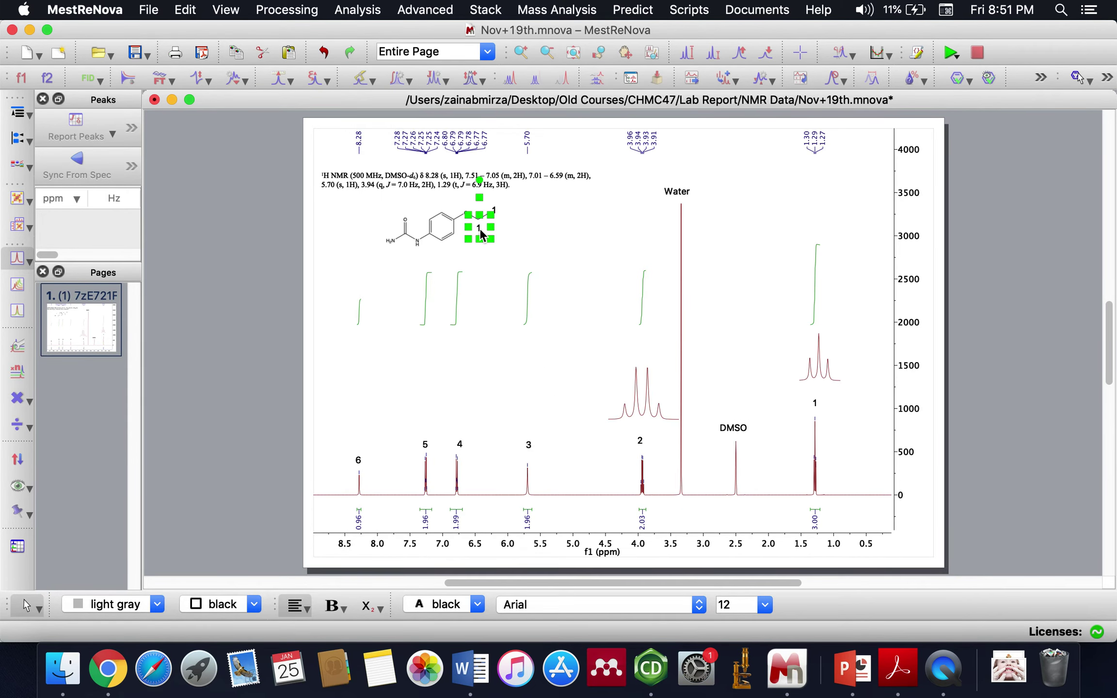
left_click(479, 291)
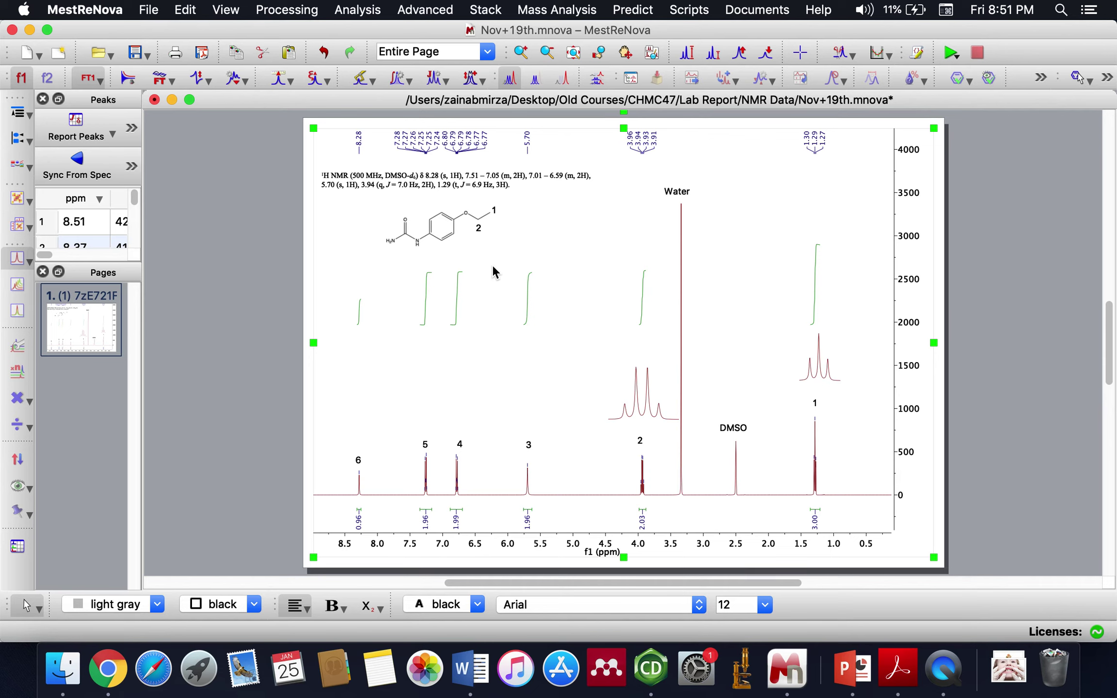
Add another label copy below the structure's H2N group and change its text to "3".
key("super+v")
left_click_drag(538, 222, 388, 198)
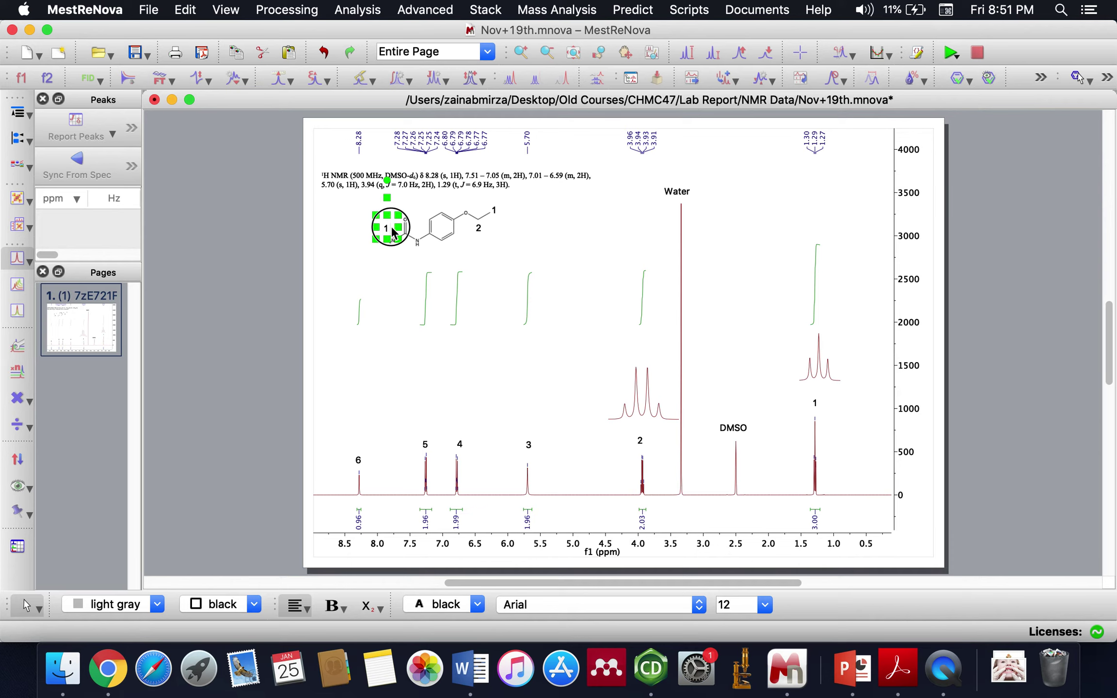
double_click(392, 227)
key("BackSpace")
left_click(396, 270)
left_click(390, 224)
left_click_drag(391, 202, 396, 227)
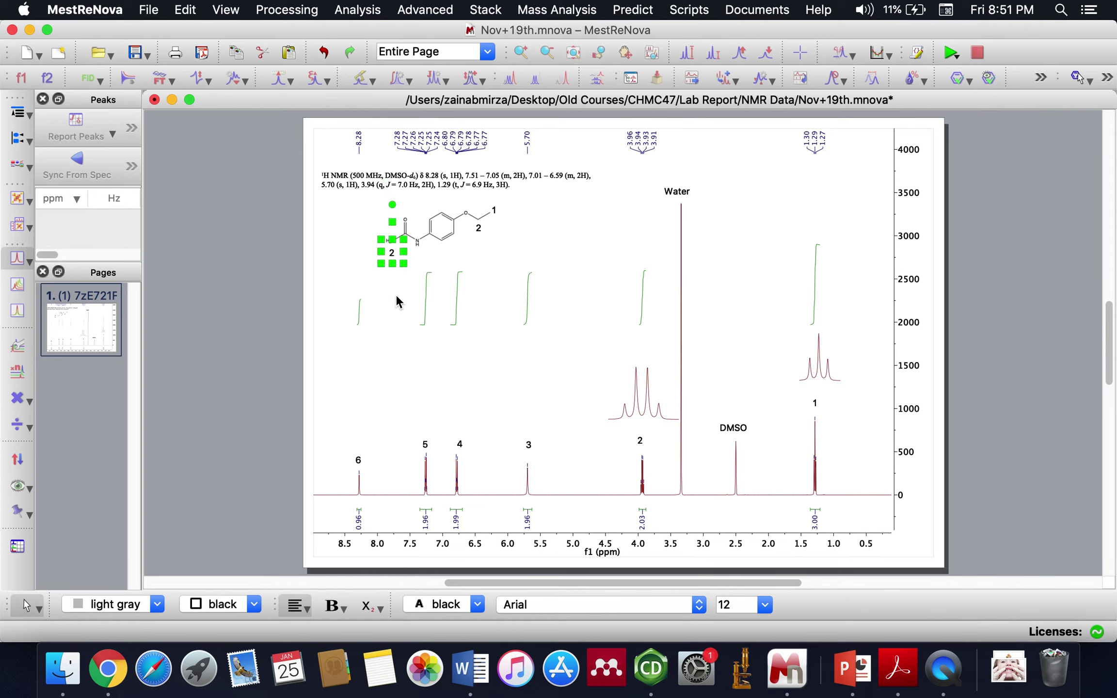
double_click(393, 251)
left_click(406, 359)
Duplicate the peak label "4" twice, placing the copies beside the two ring CH positions nearest the ethoxy group.
left_click(455, 438)
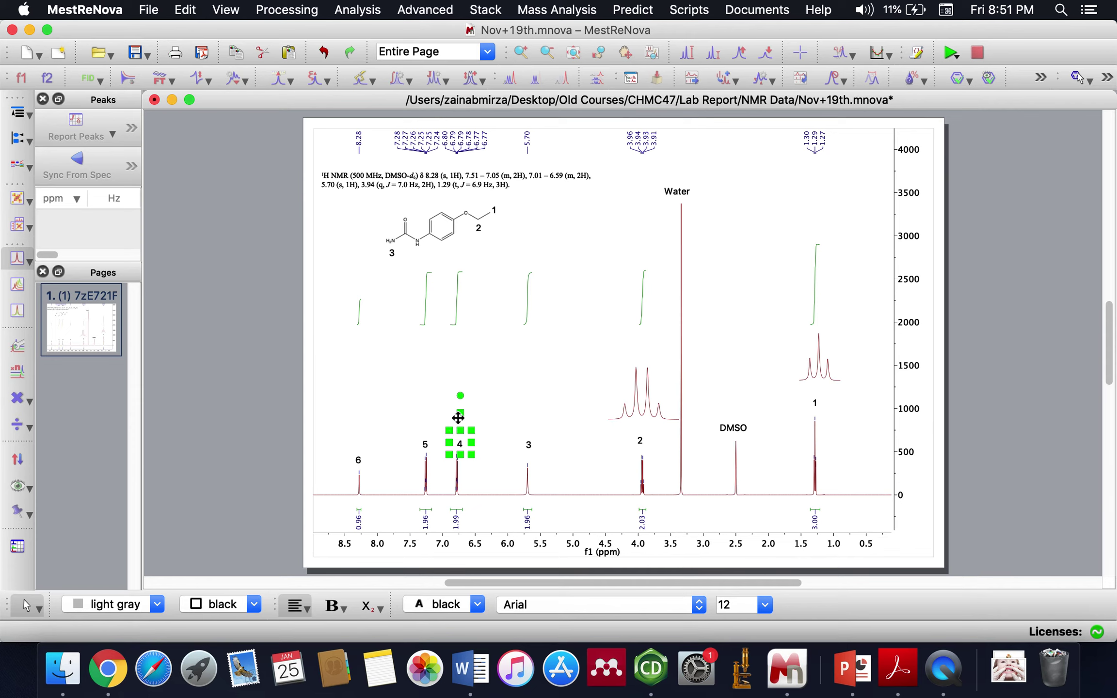
key("super+c")
key("super+v")
left_click_drag(502, 455, 440, 173)
key("super+c")
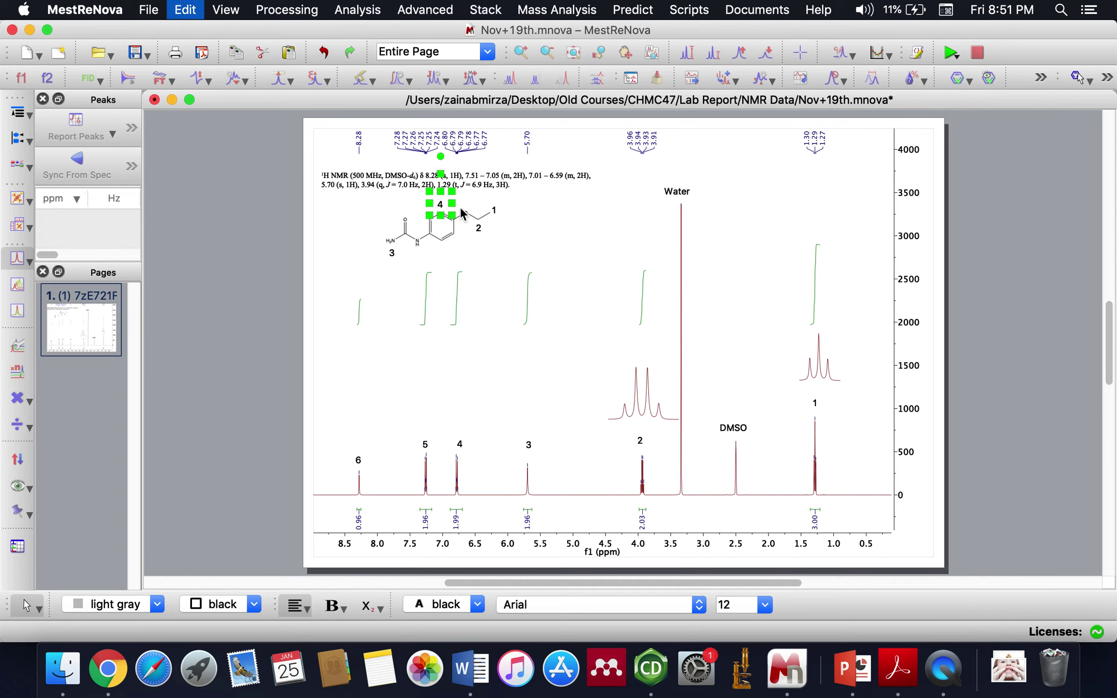
key("super+v")
mouse_move(482, 213)
left_mouse_down()
mouse_move(451, 212)
mouse_move(461, 209)
left_mouse_up()
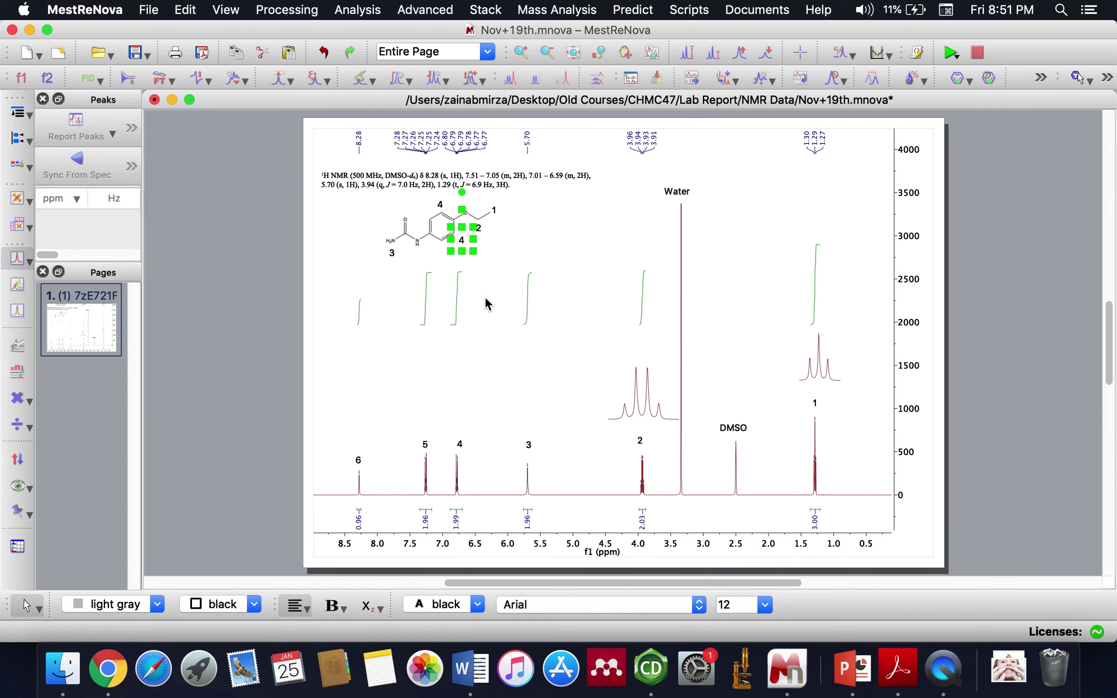
Place a copy of label "4" beside the upper ring CH nearest the NH group and change its text to "5".
key("super+c")
key("super+v")
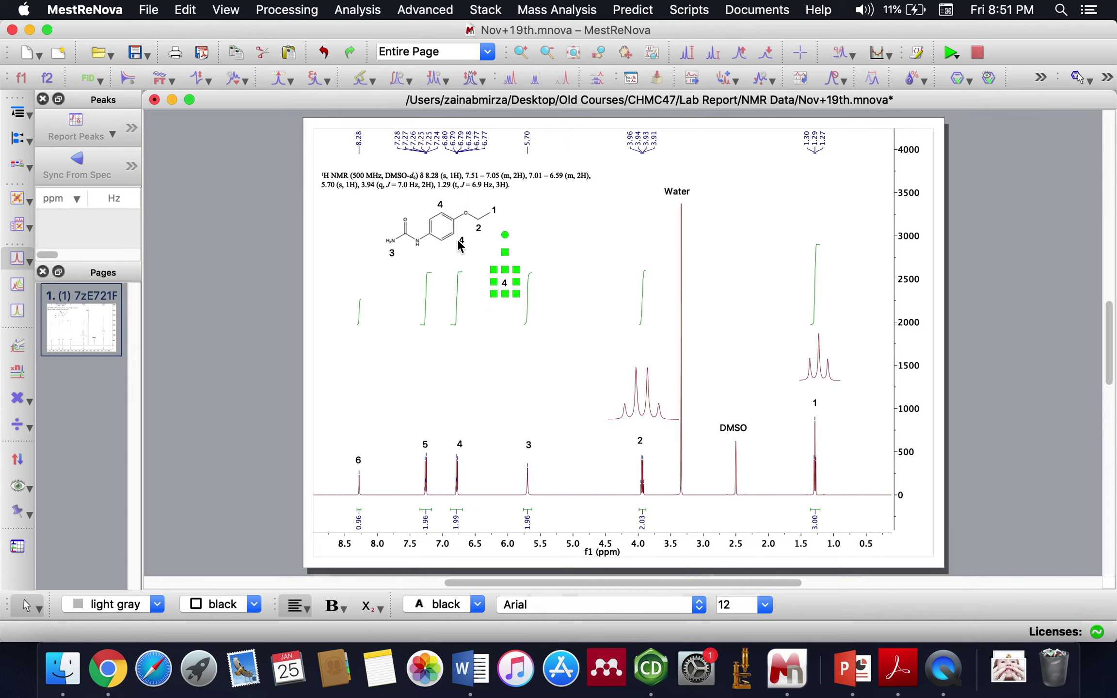
left_click_drag(507, 254, 430, 186)
double_click(427, 215)
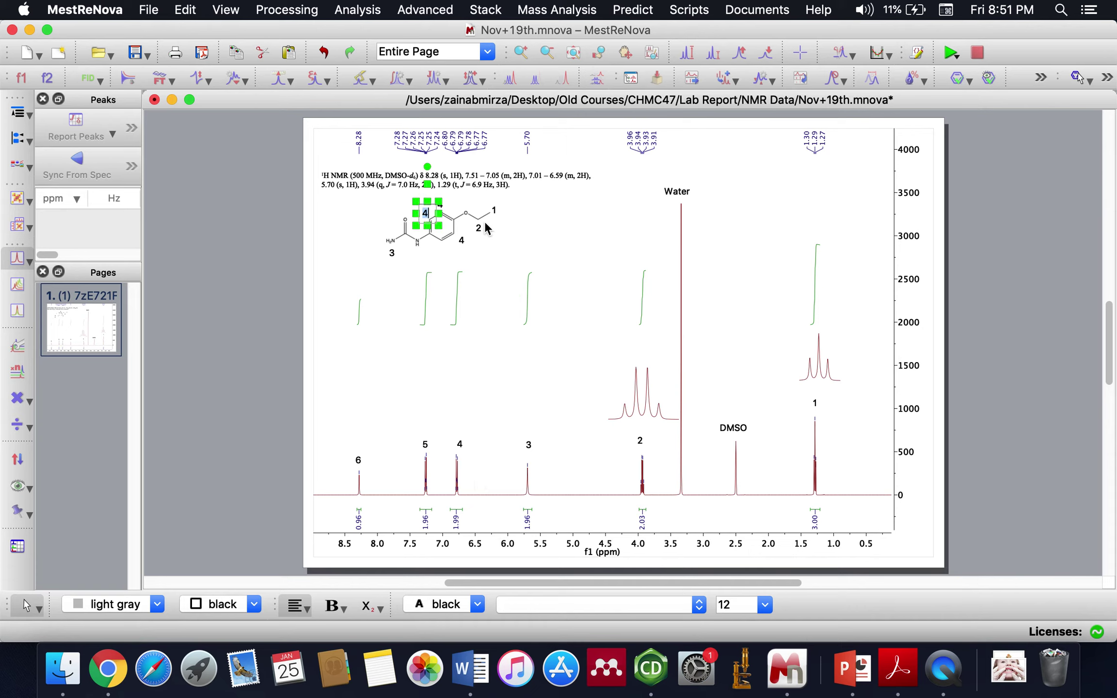
left_click(477, 266)
Duplicate the structure's label "5" and place the copy beside the lower ring CH nearest the NH group.
left_click(427, 213)
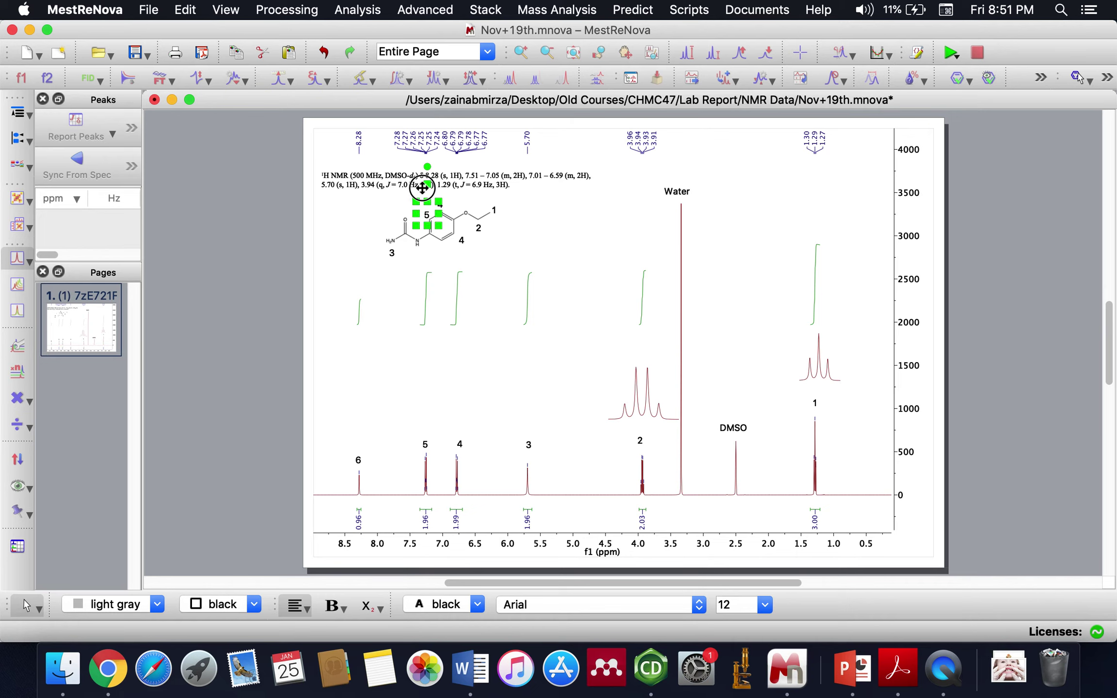
key("super+c")
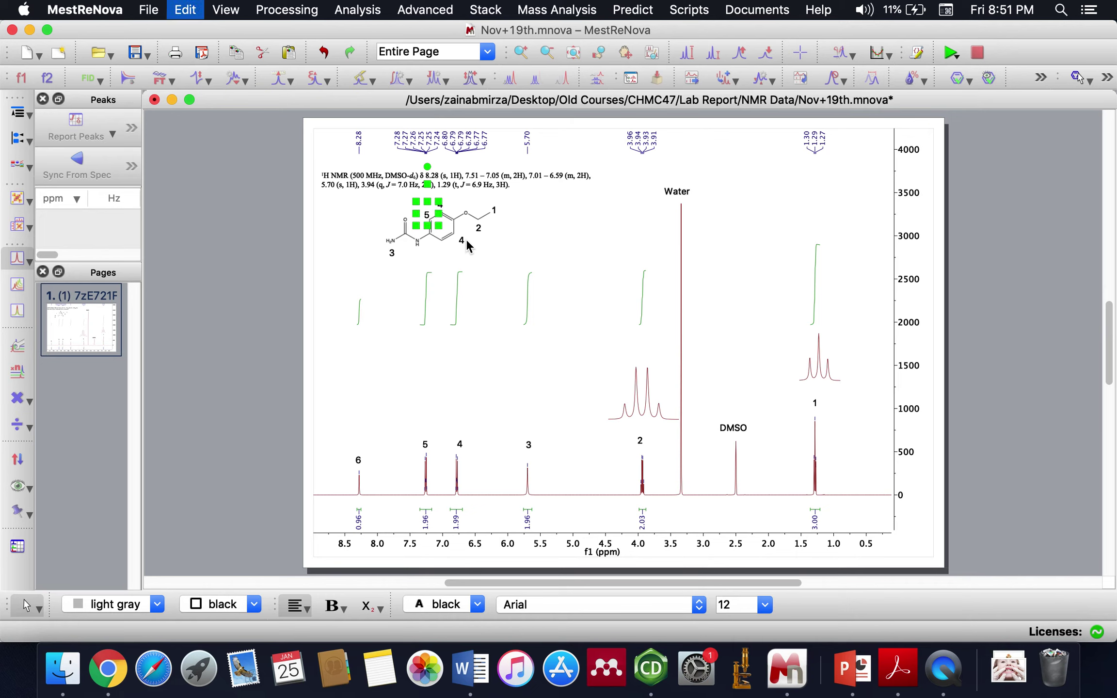
key("super+v")
left_click_drag(470, 226, 445, 213)
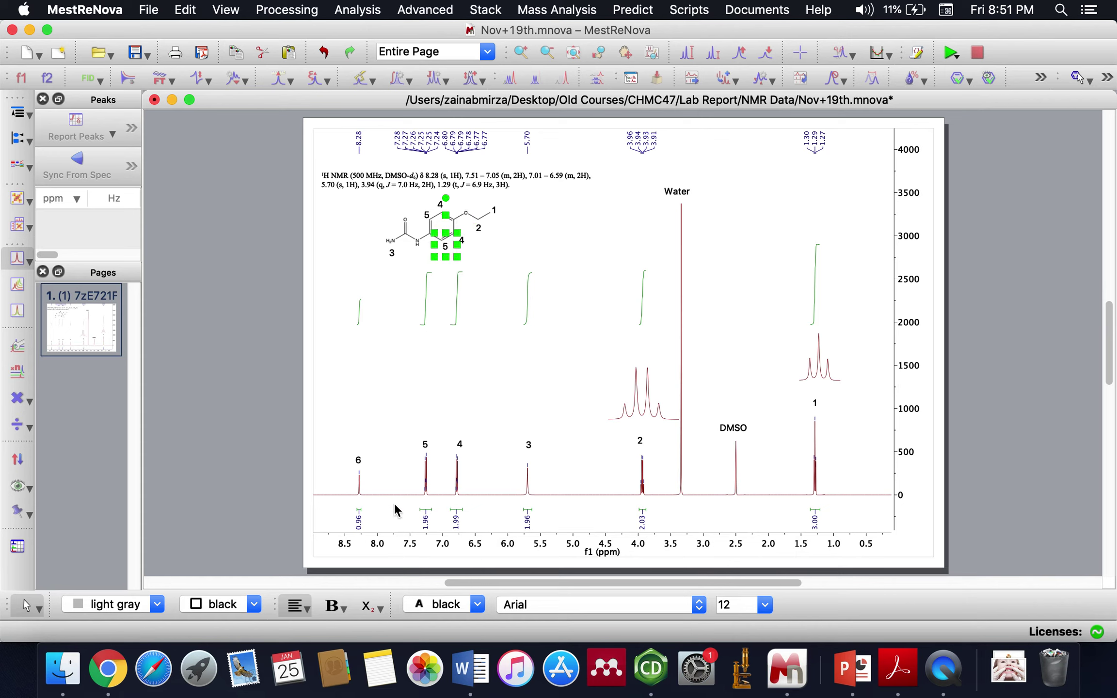
Place another copy of label "5" below the structure's NH group and change its text to "6".
key("super+v")
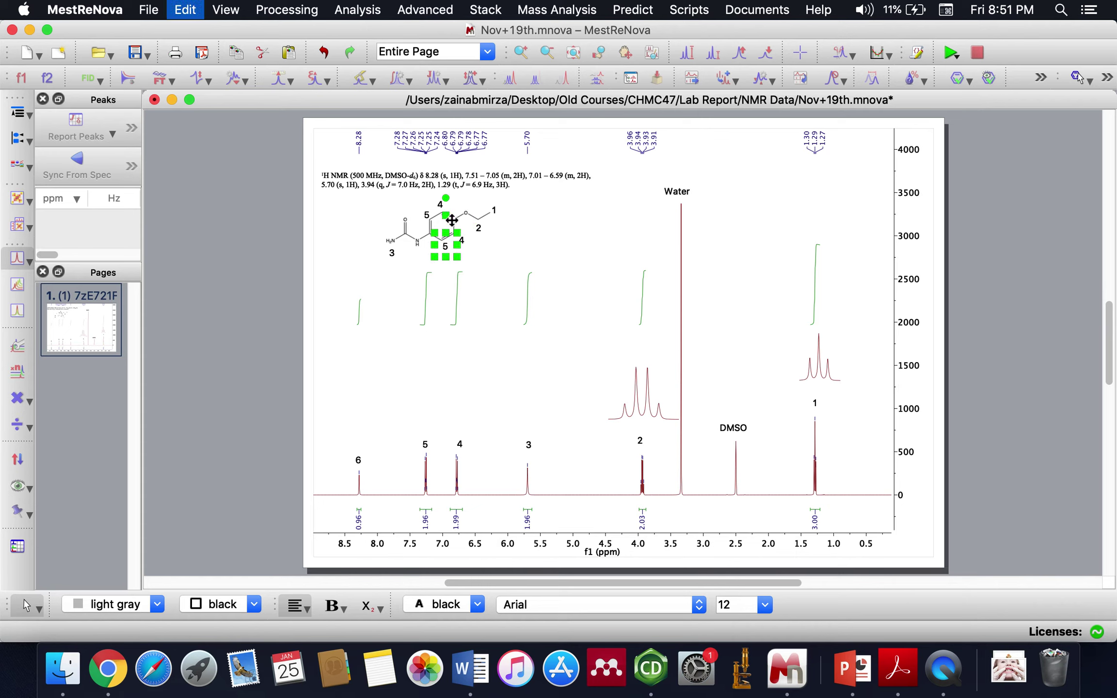
left_click_drag(489, 257, 417, 261)
double_click(417, 260)
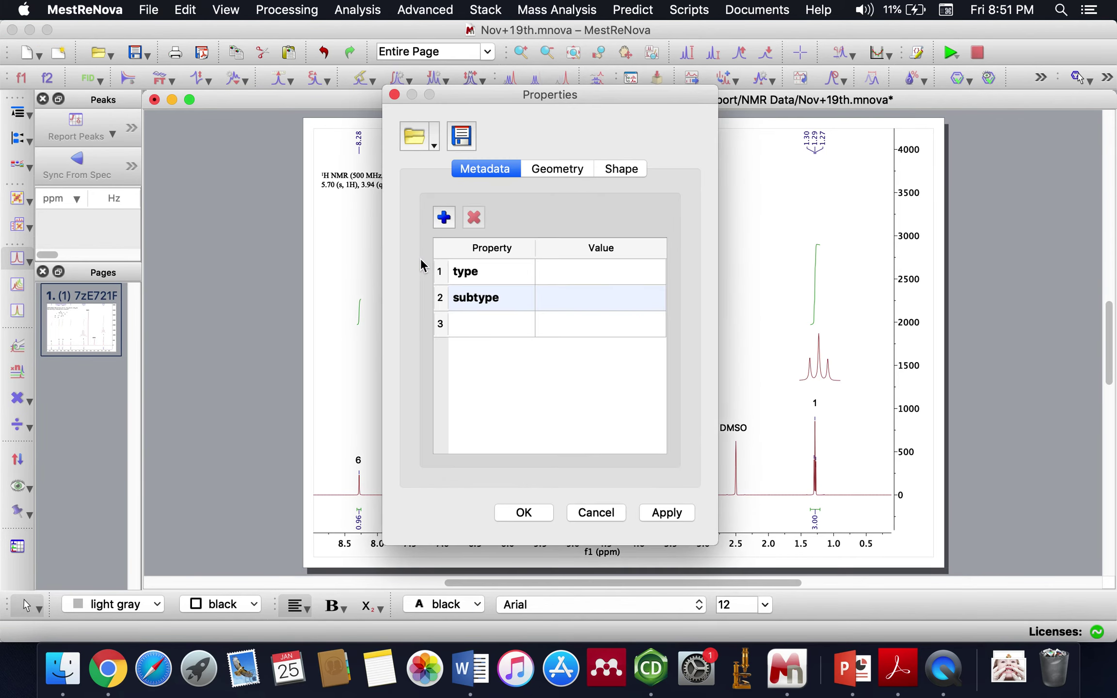
left_click(593, 511)
double_click(423, 257)
type("6")
left_click(466, 326)
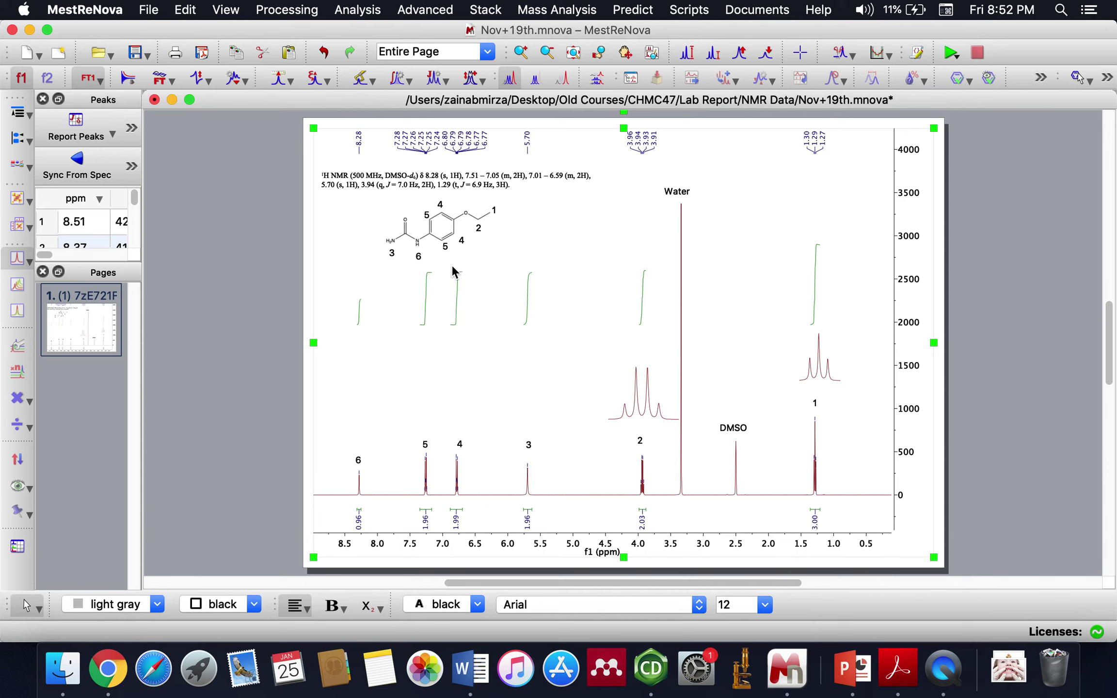
Narrow the quartet inset above peak 2 and center it over the peak, and shift the spectrum's baseline slightly down.
left_click(671, 395)
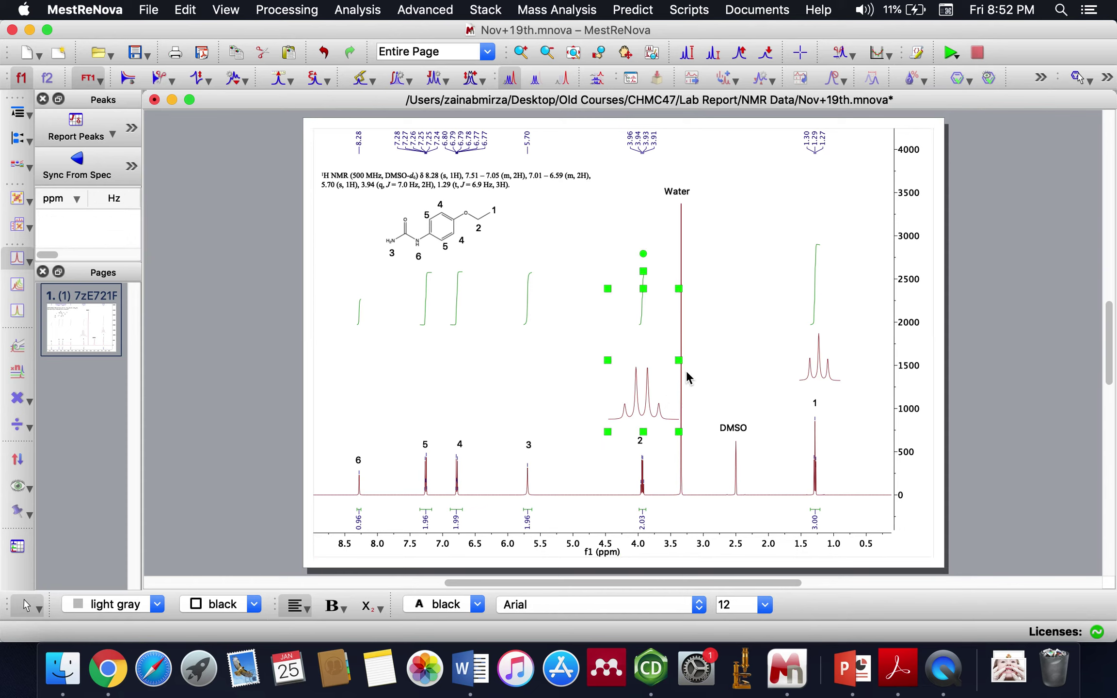
left_click_drag(658, 360, 658, 361)
left_click_drag(630, 274, 639, 275)
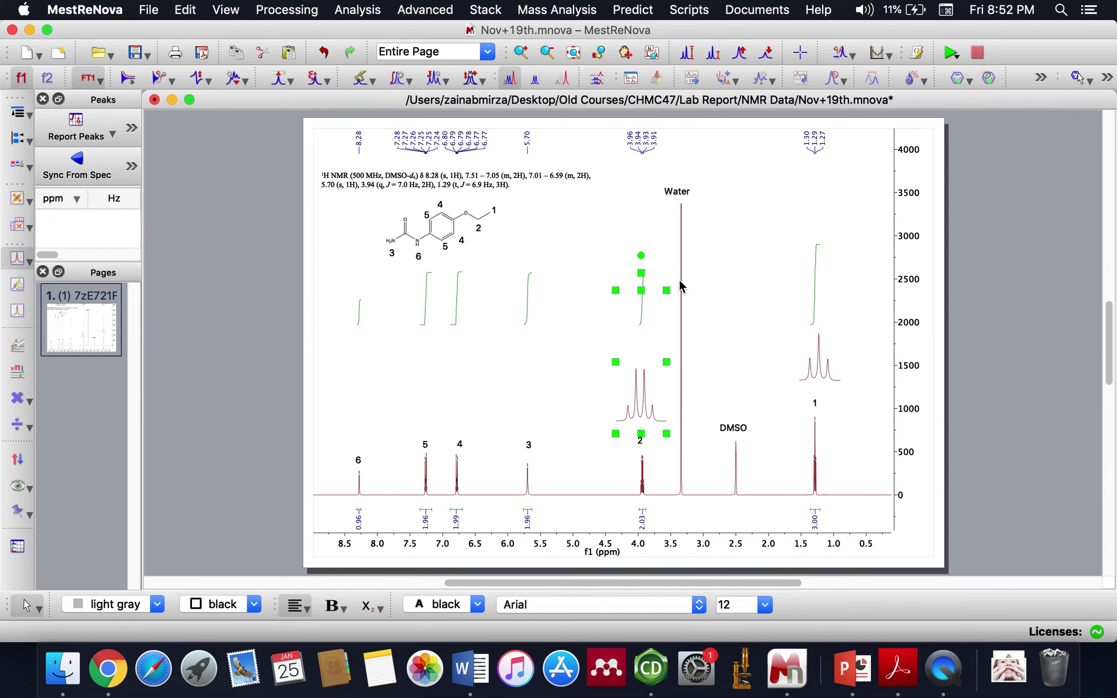
left_click(949, 344)
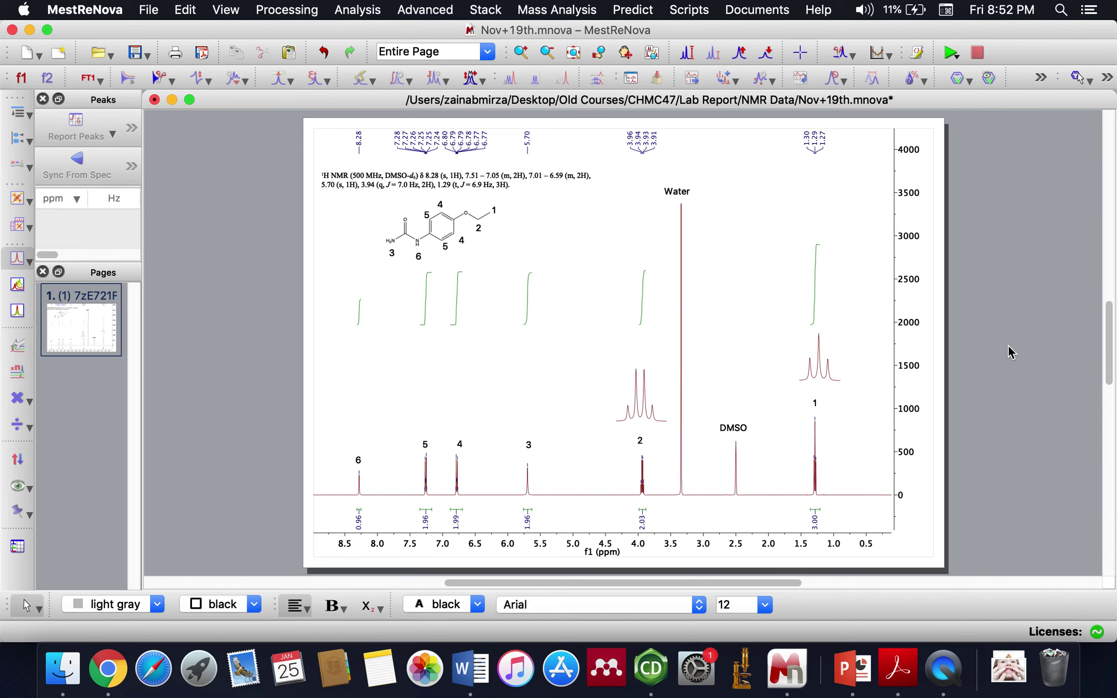
left_click_drag(904, 507, 905, 513)
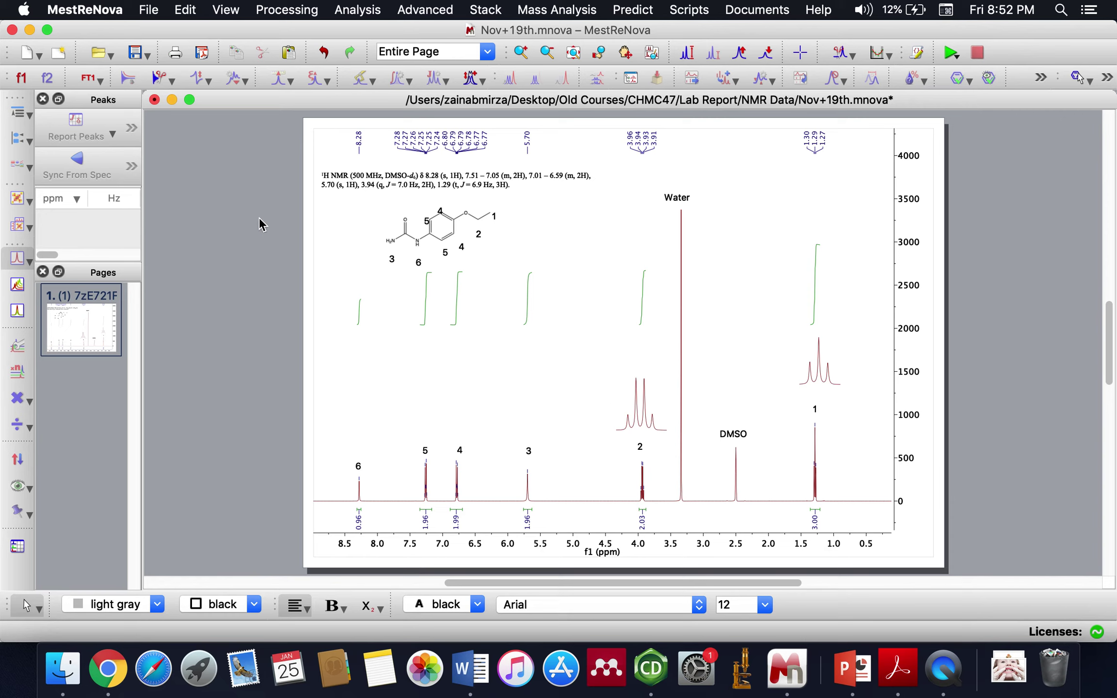
Close the Peaks panel and move the molecular structure slightly down to realign it with its number labels.
left_click(43, 99)
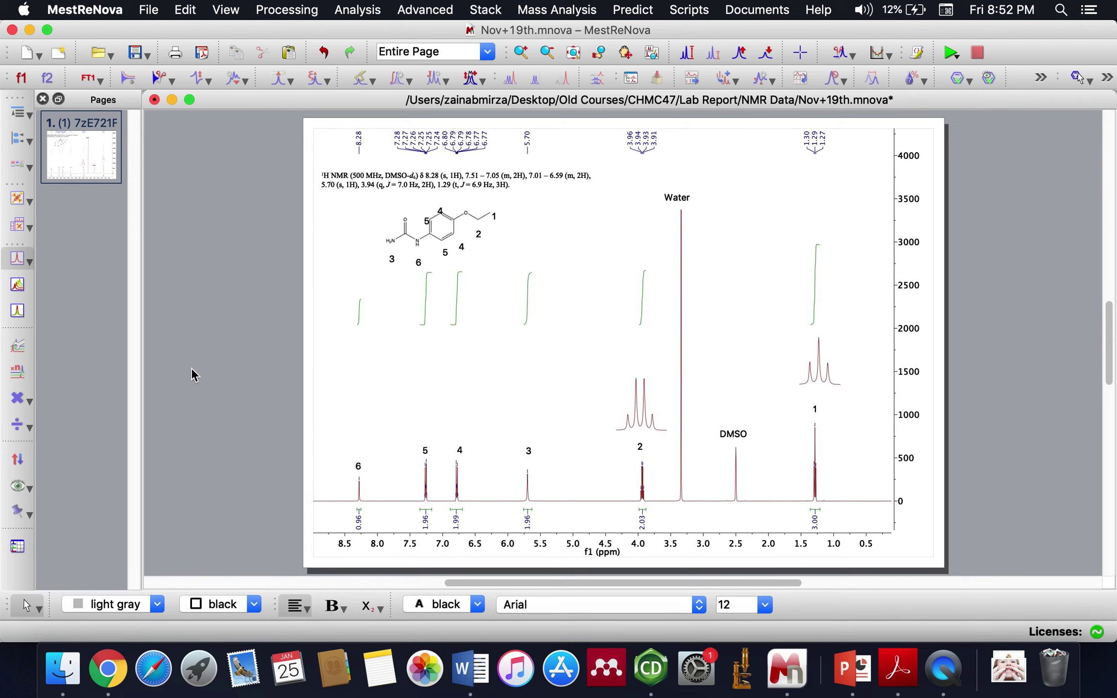
left_click(427, 222)
left_click(450, 228)
left_click_drag(441, 191, 443, 196)
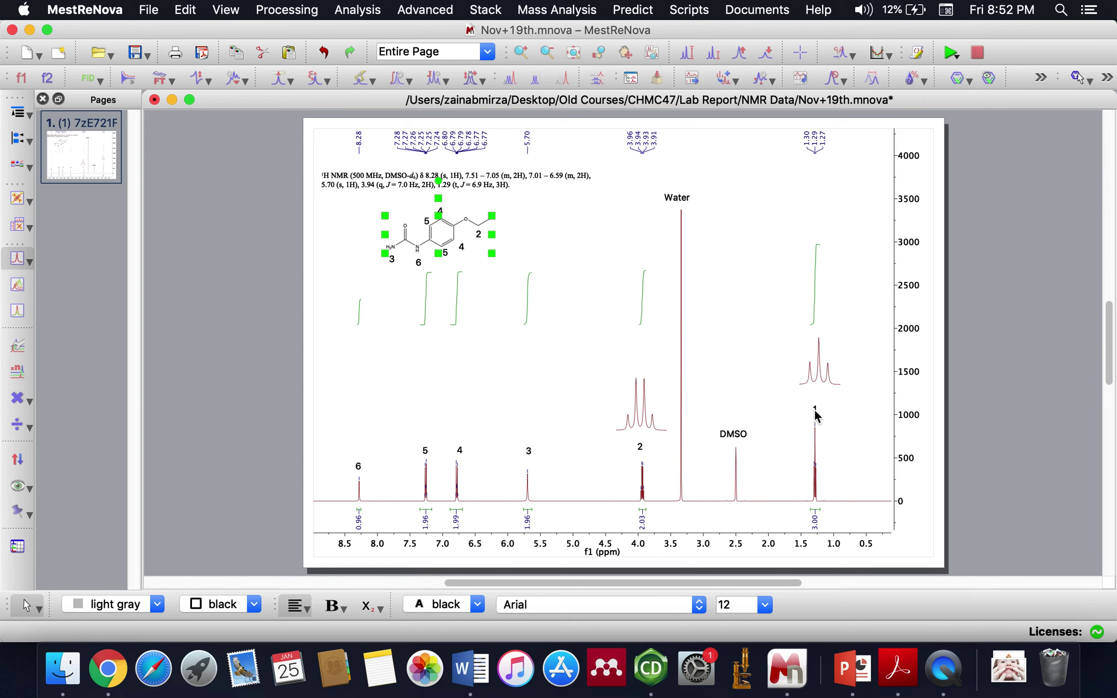
left_click(461, 246)
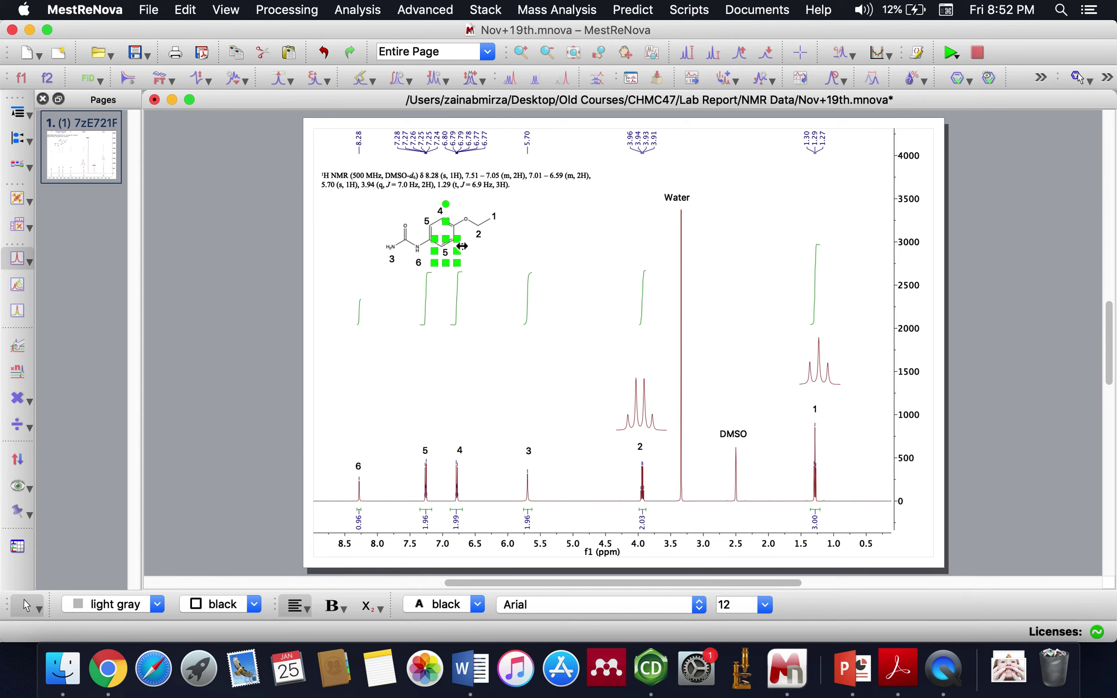
left_click_drag(445, 227, 461, 221)
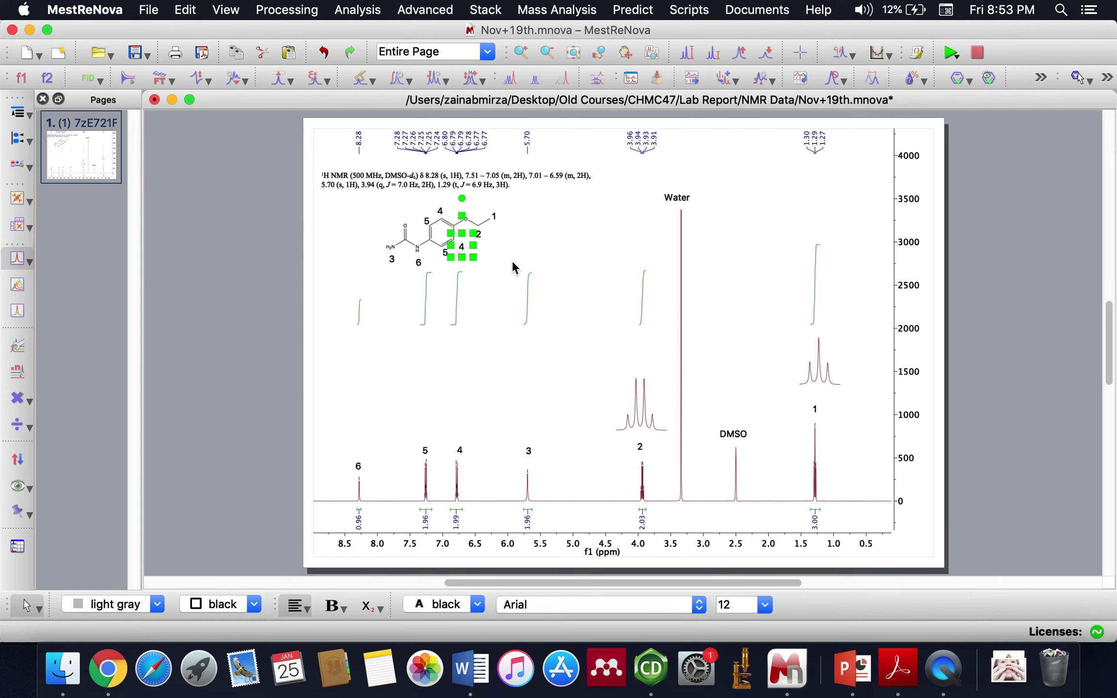
left_click(574, 233)
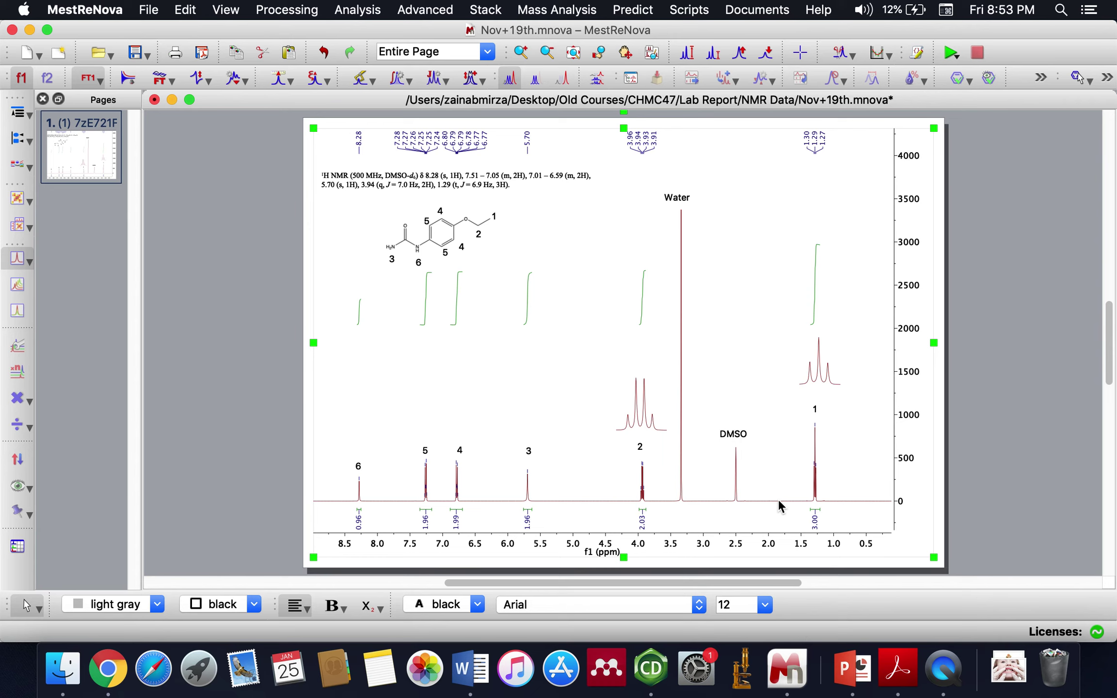
Switch to Chrome and compare the solvent paper's 1H NMR table, its (CD3)2SO column and ethanol row, with the spectrum.
left_click(101, 680)
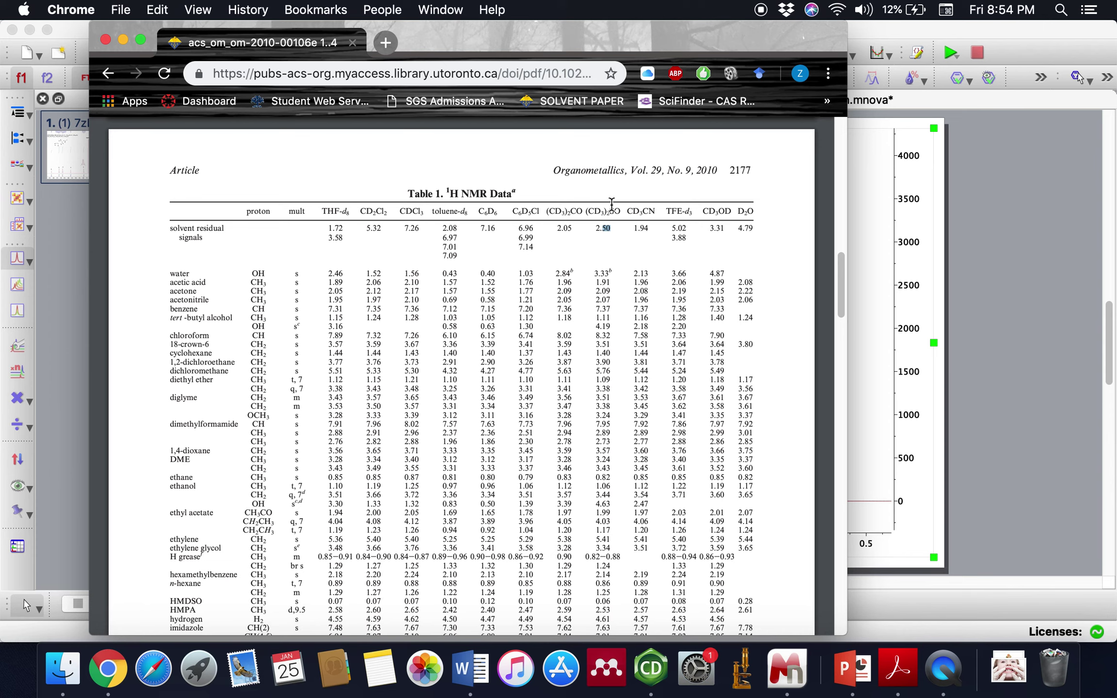
left_click(596, 212)
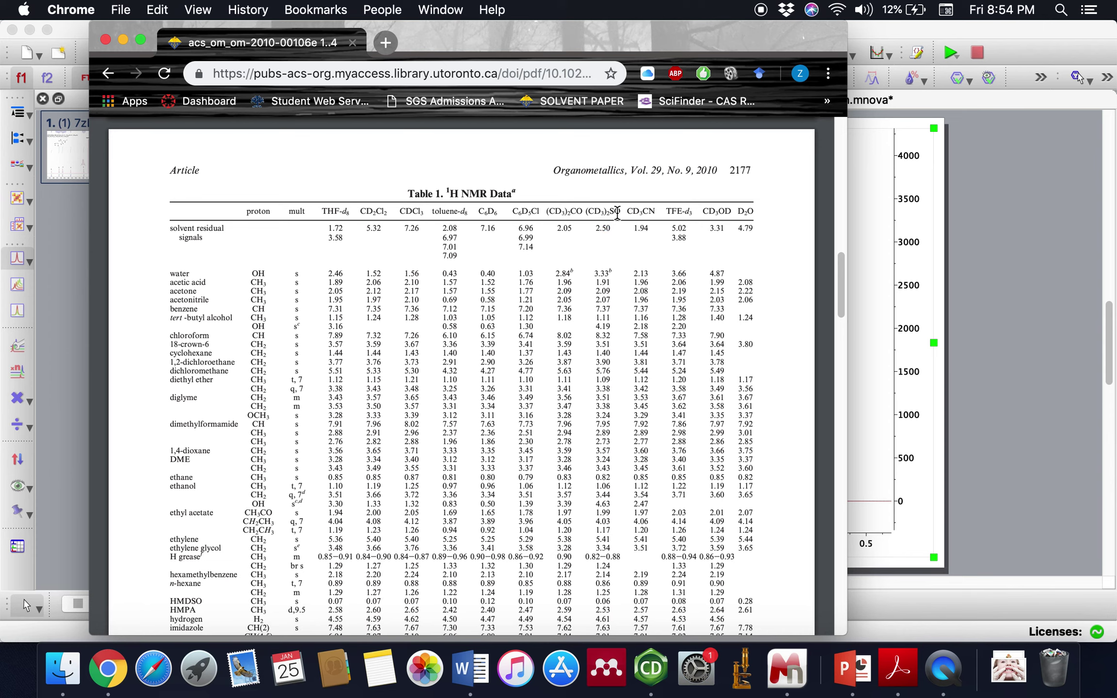
double_click(595, 211)
triple_click(179, 490)
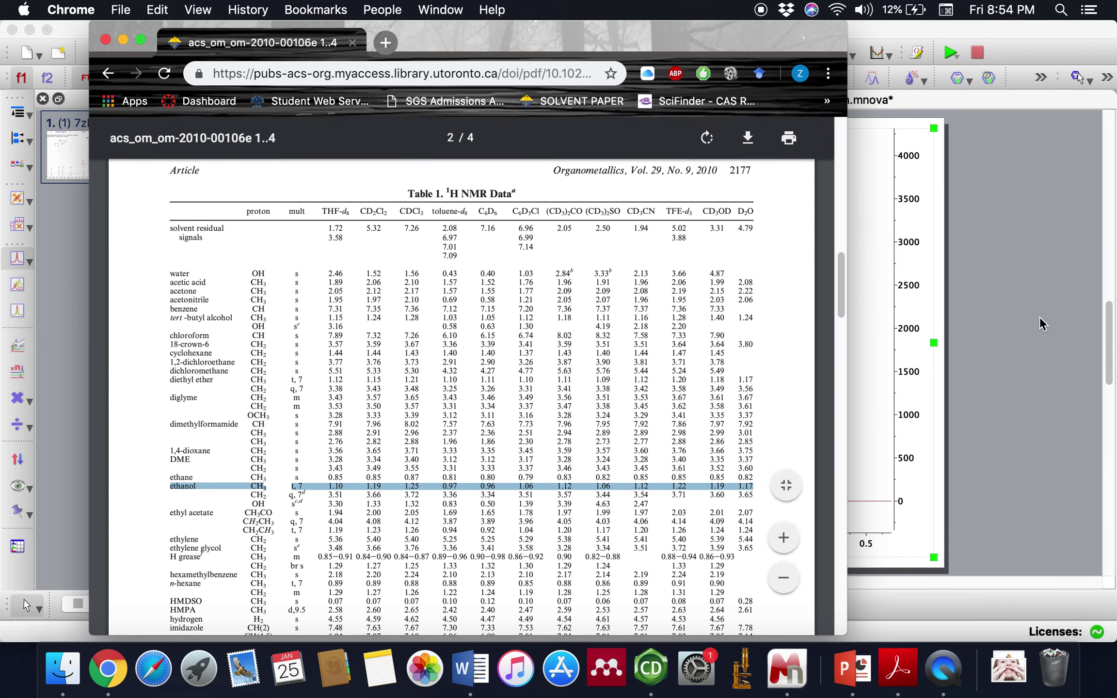
left_click(979, 359)
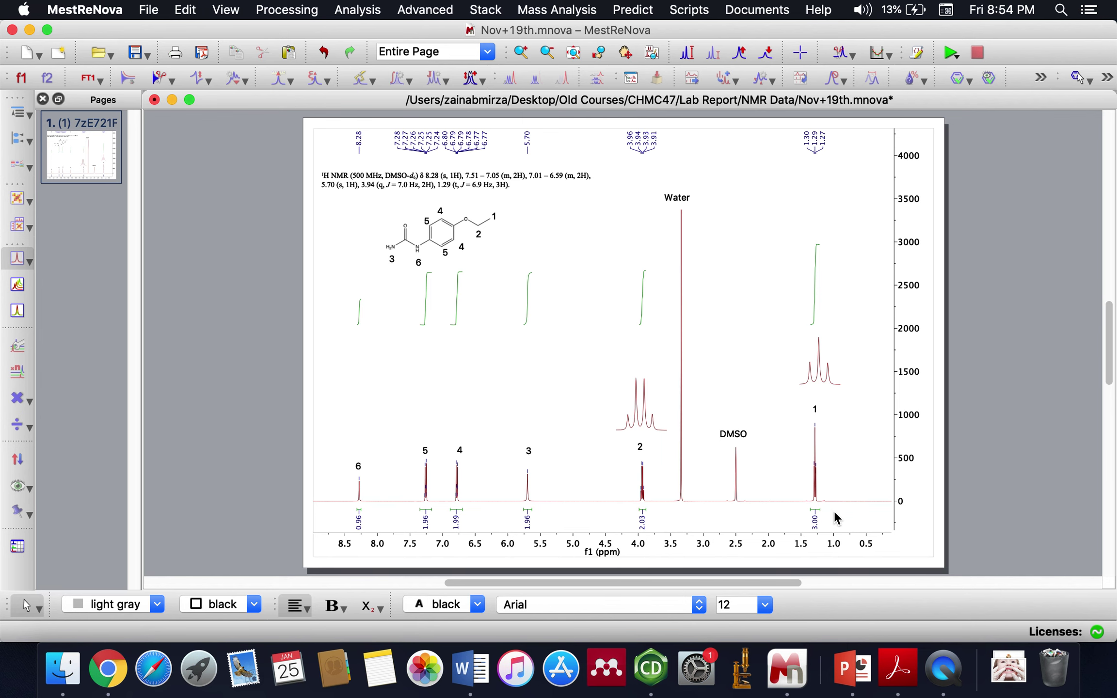
left_click(105, 645)
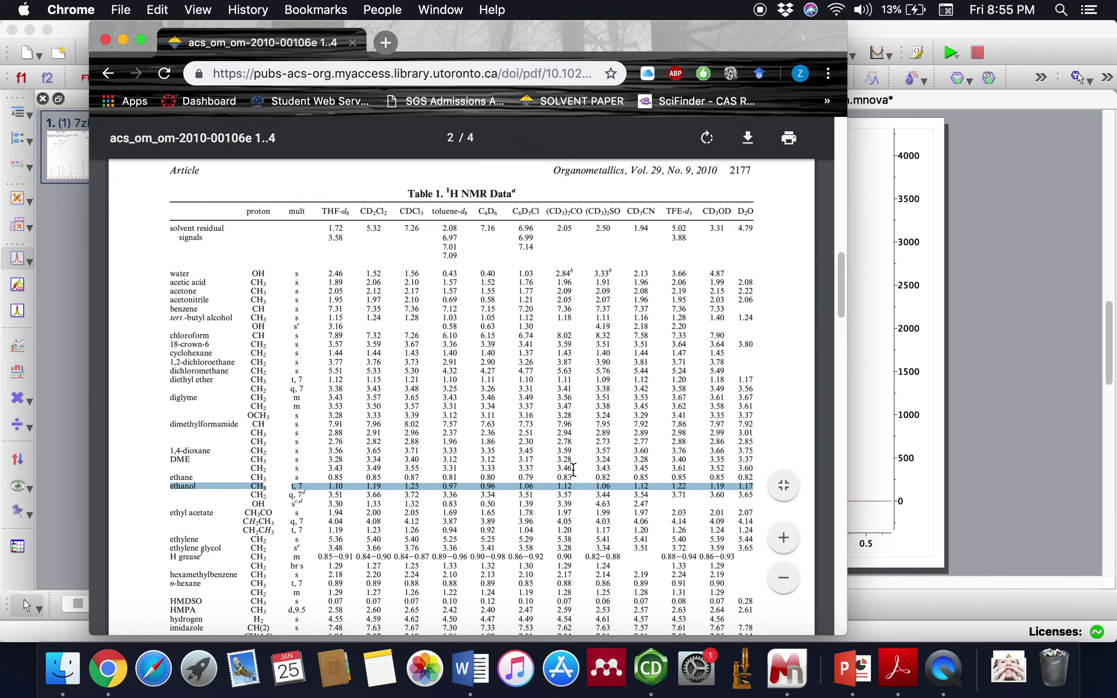
left_click(984, 426)
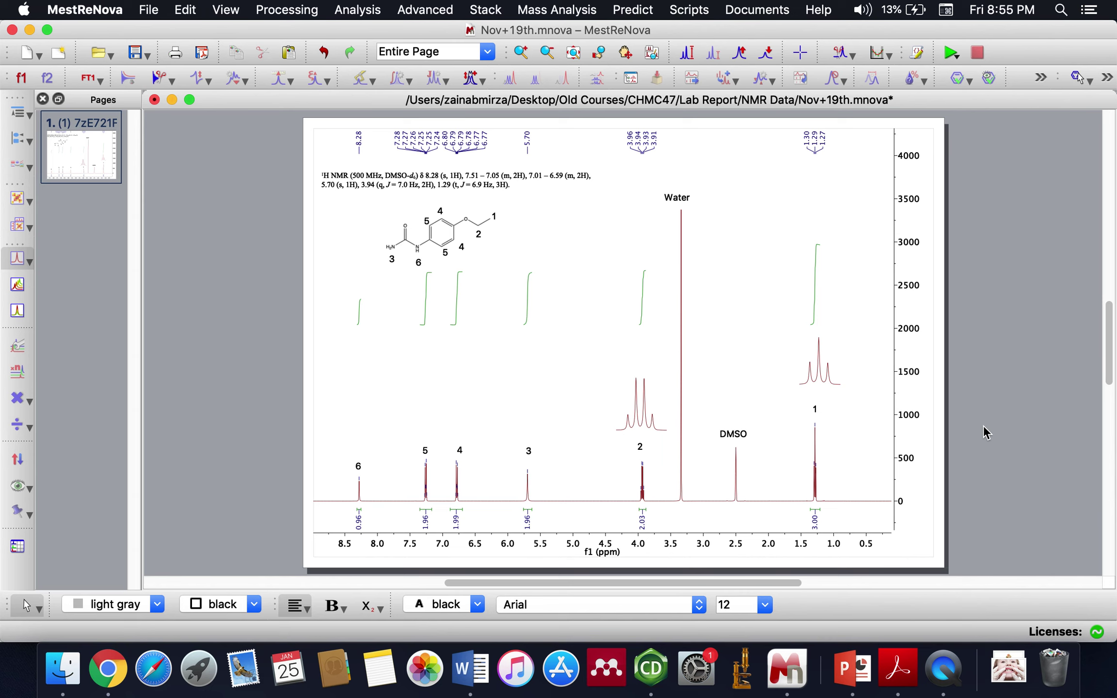
Examine the 1H NMR multiplet text above the structure.
left_click(429, 188)
left_click(441, 173)
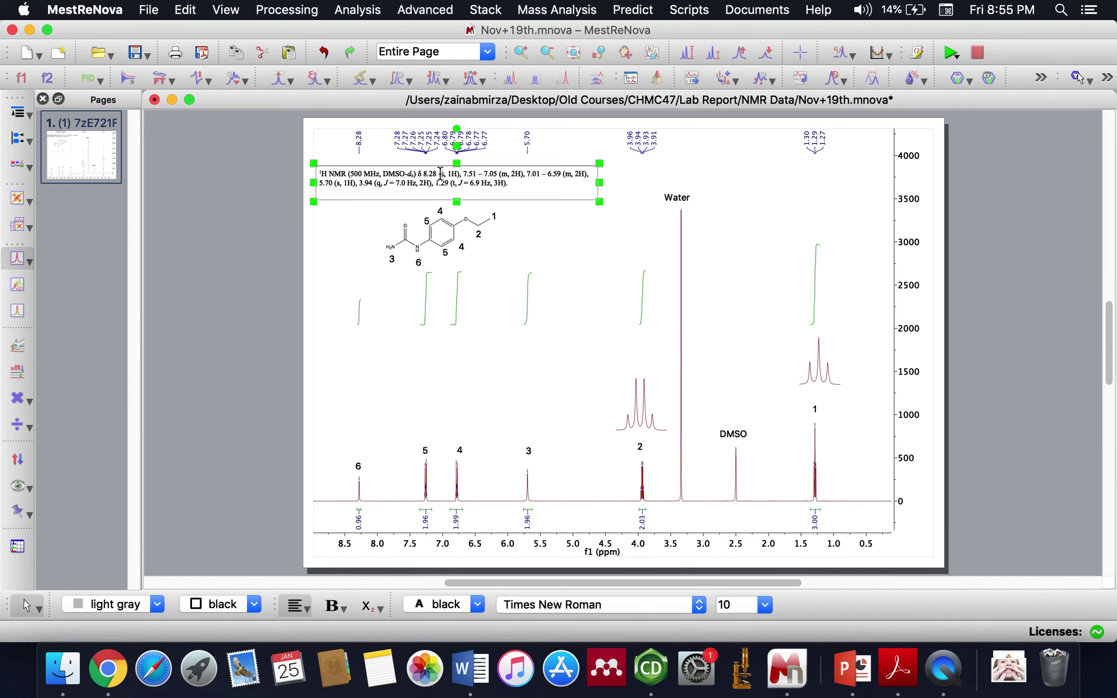
double_click(440, 173)
left_click(954, 238)
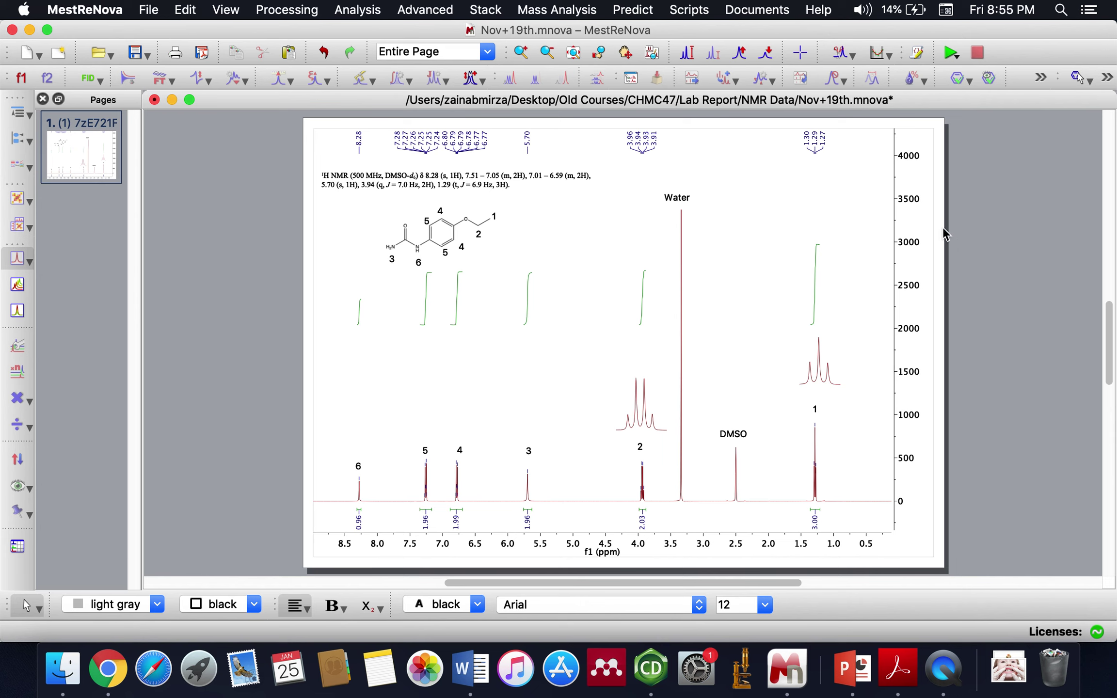
Examine the file formats available for saving a copy of the spectrum, such as JPEG.
left_click(155, 4)
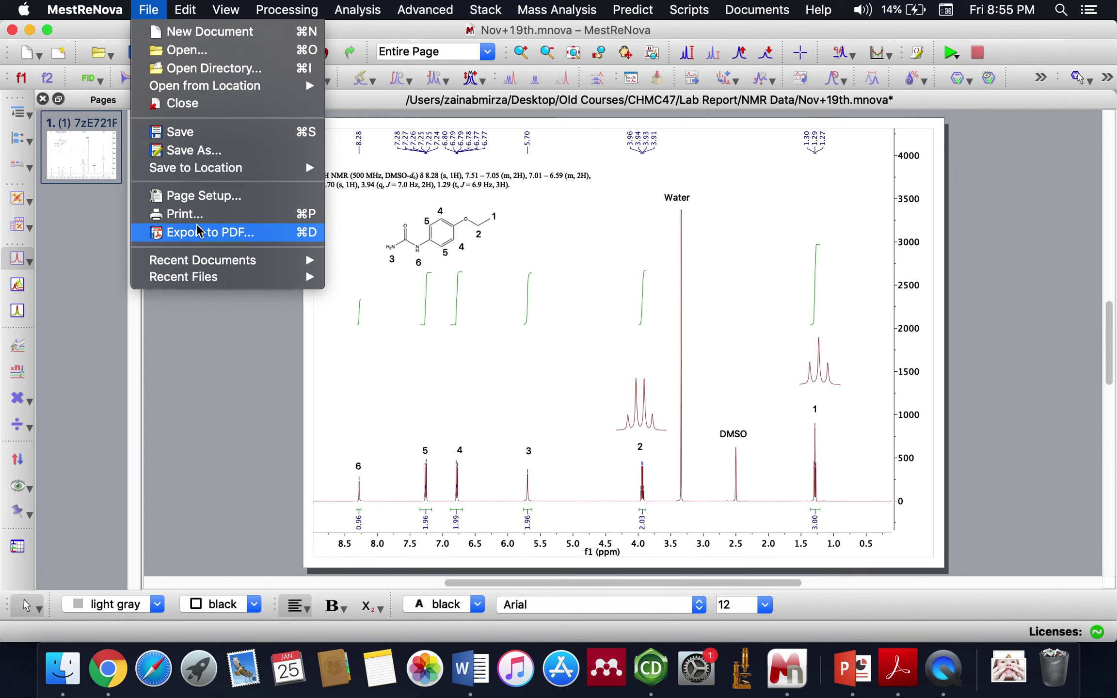
left_click(194, 150)
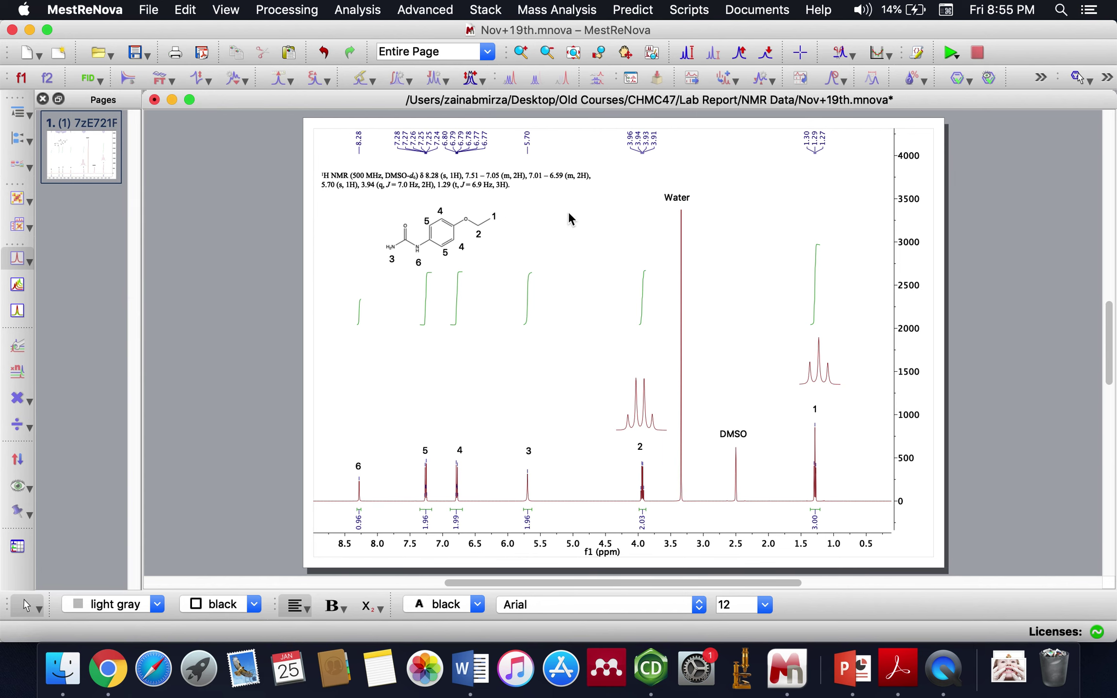
left_click(659, 257)
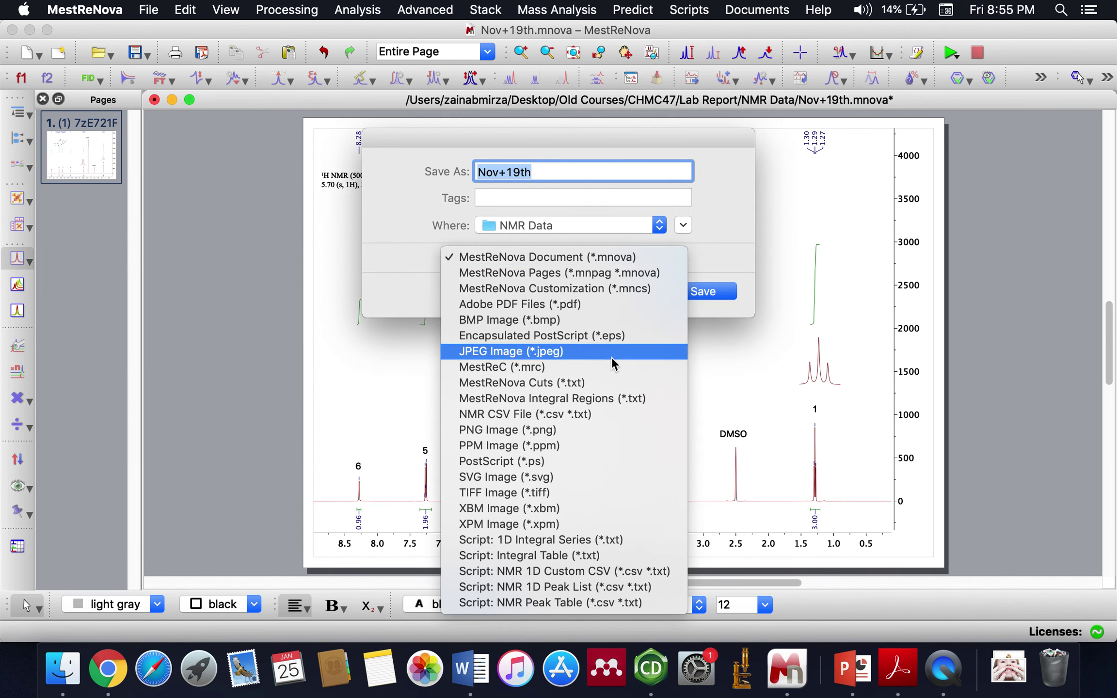
left_click(729, 263)
left_click(645, 290)
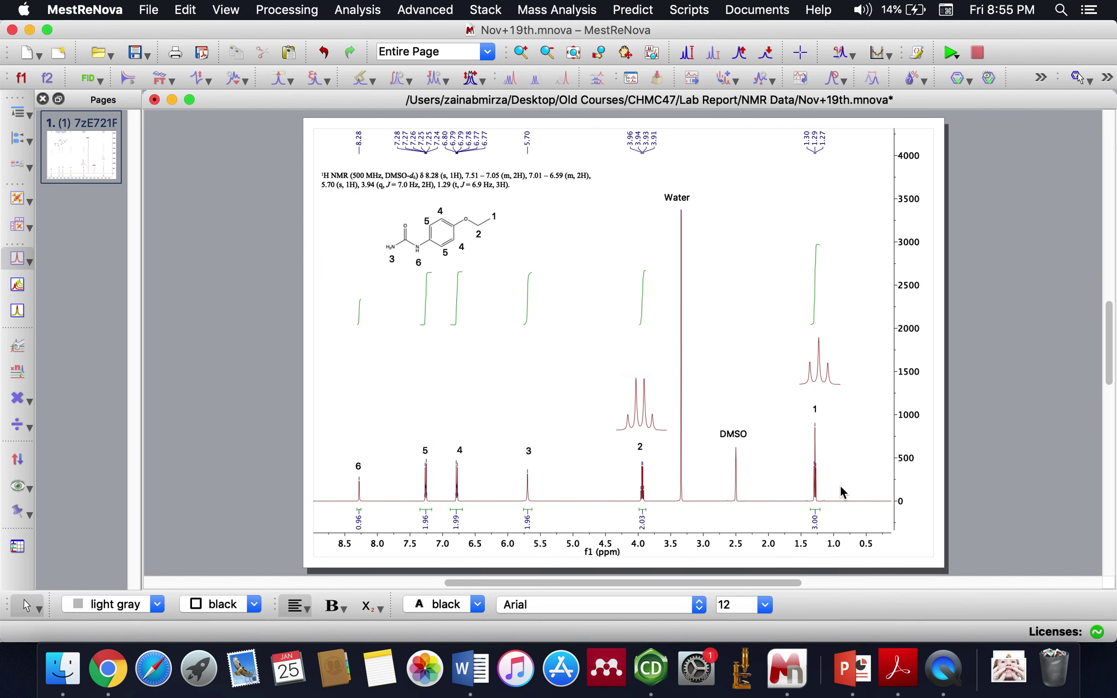
left_click(943, 655)
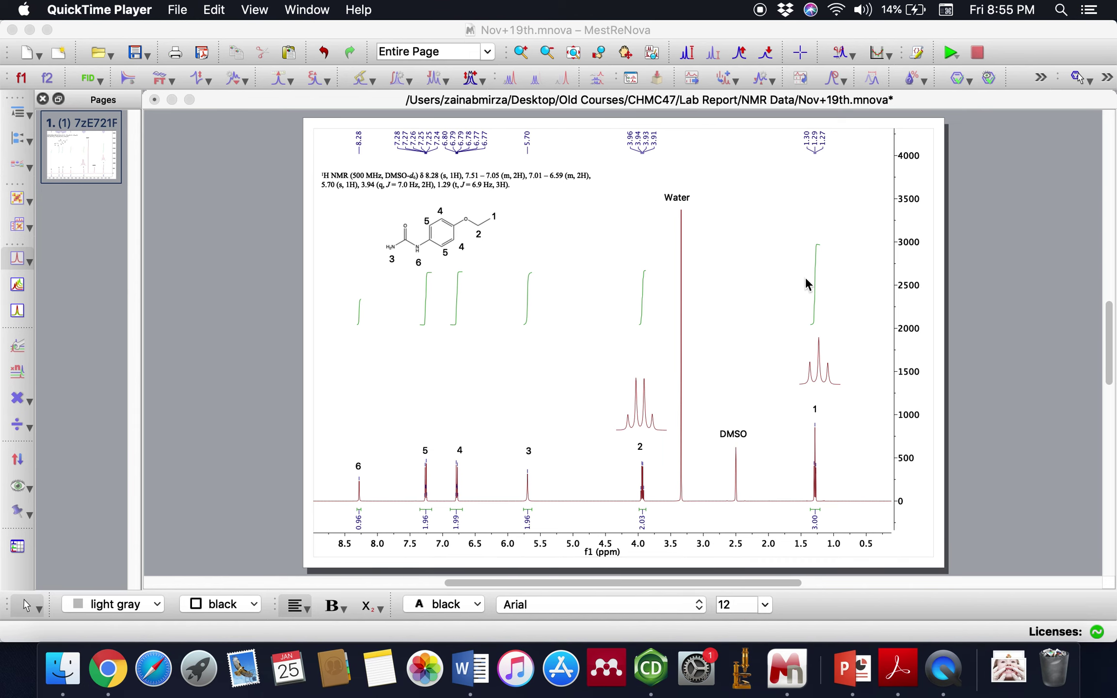